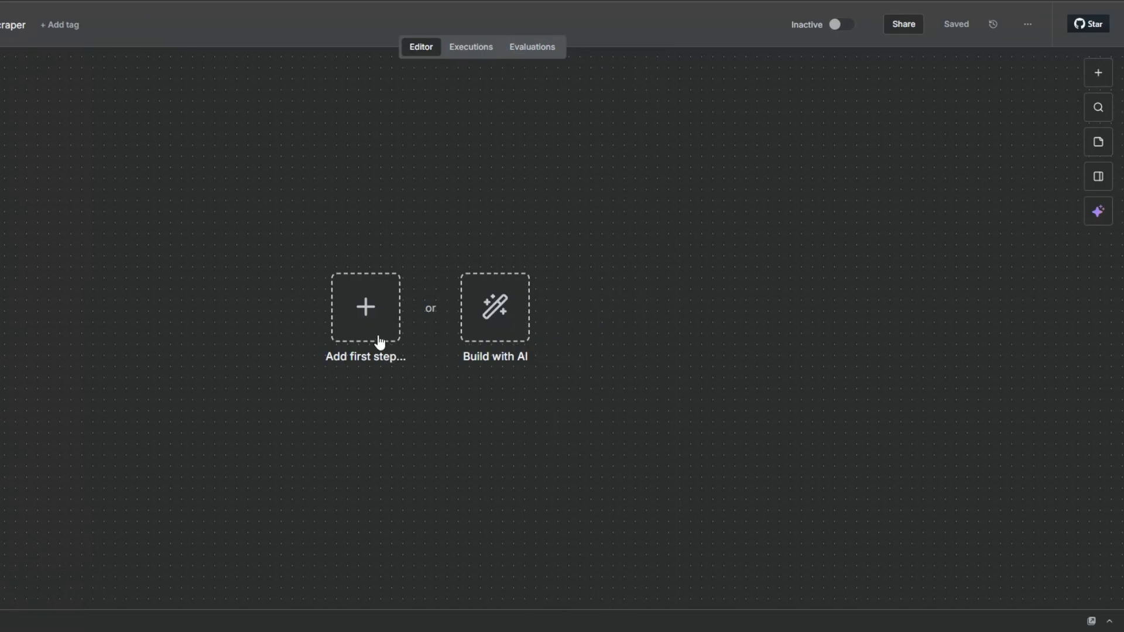
- Add a manual trigger as the first step of the workflow
click(480, 340)
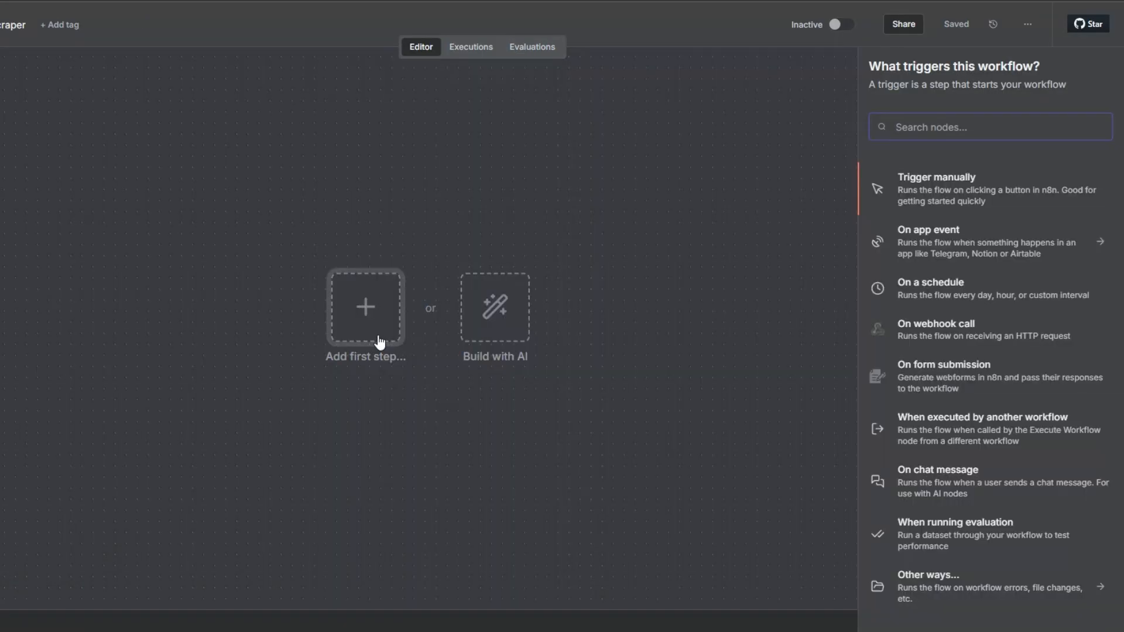
click(921, 188)
drag(340, 329, 63, 318)
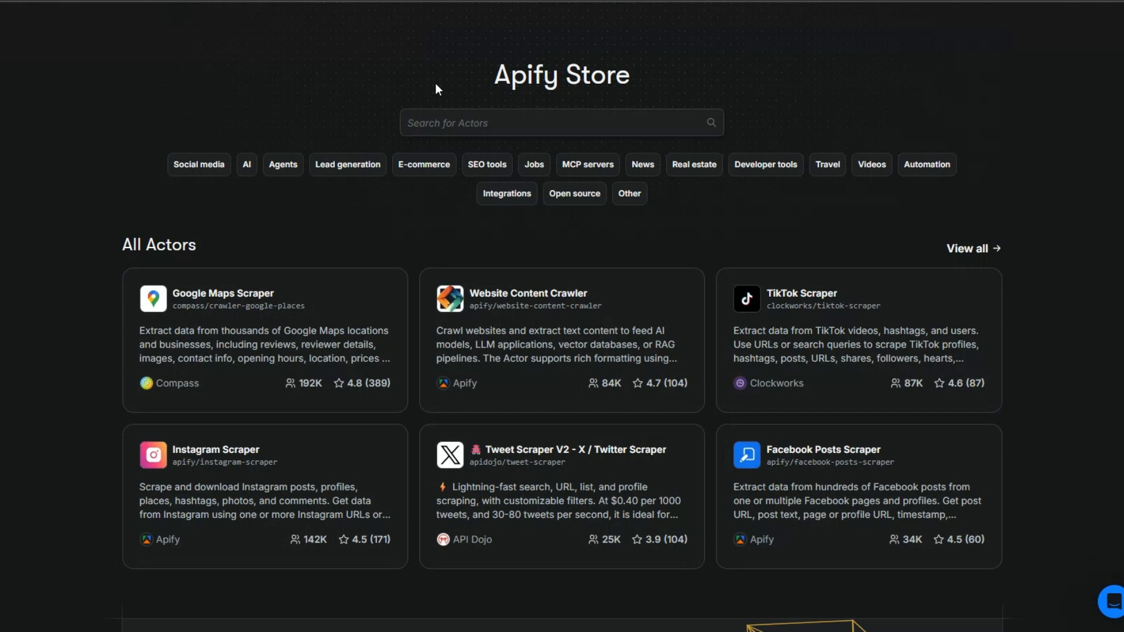
- Search the Apify Store for "linkedin post scraper" and open the Linkedin Post Scraper actor by supreme_coder
drag(434, 83, 543, 113)
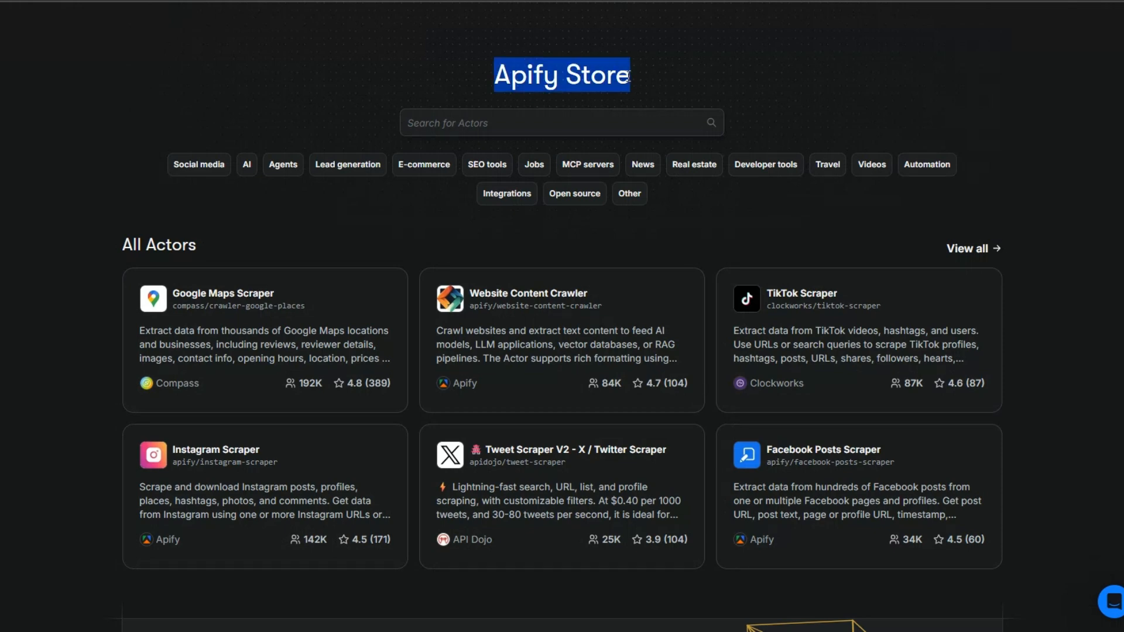
click(543, 113)
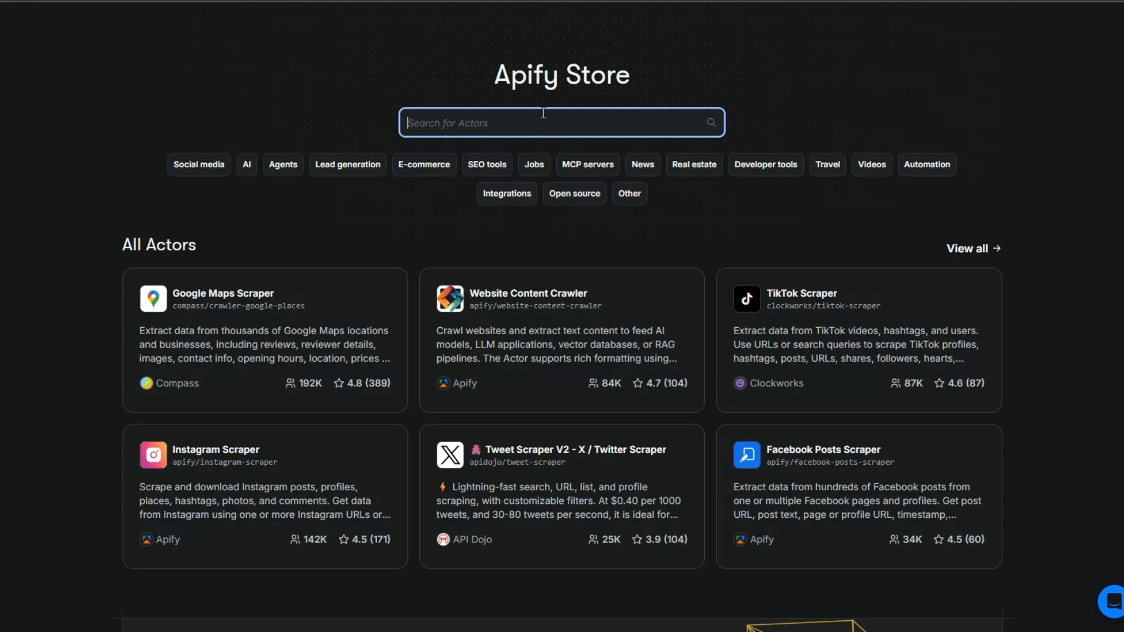
text(li)
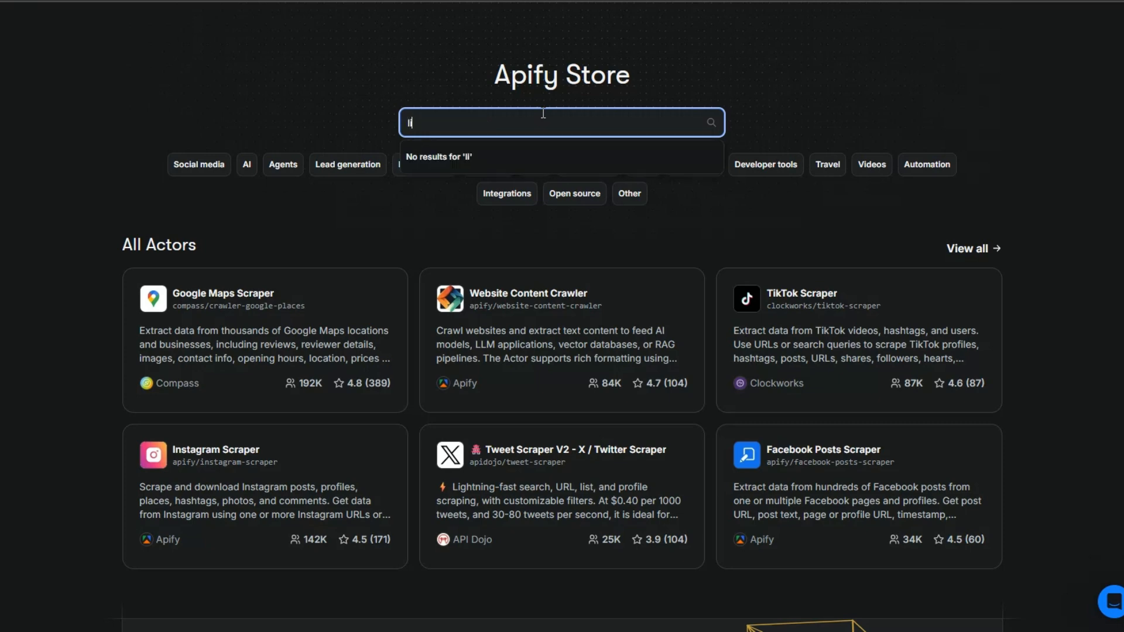
text(nkedin p)
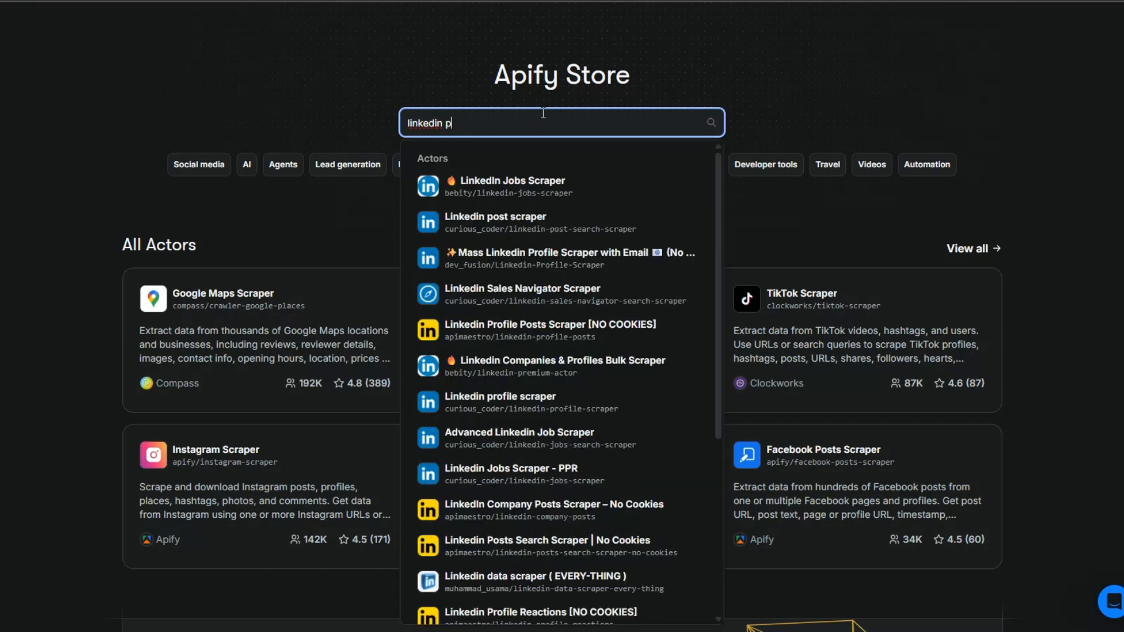
text(ost scraper)
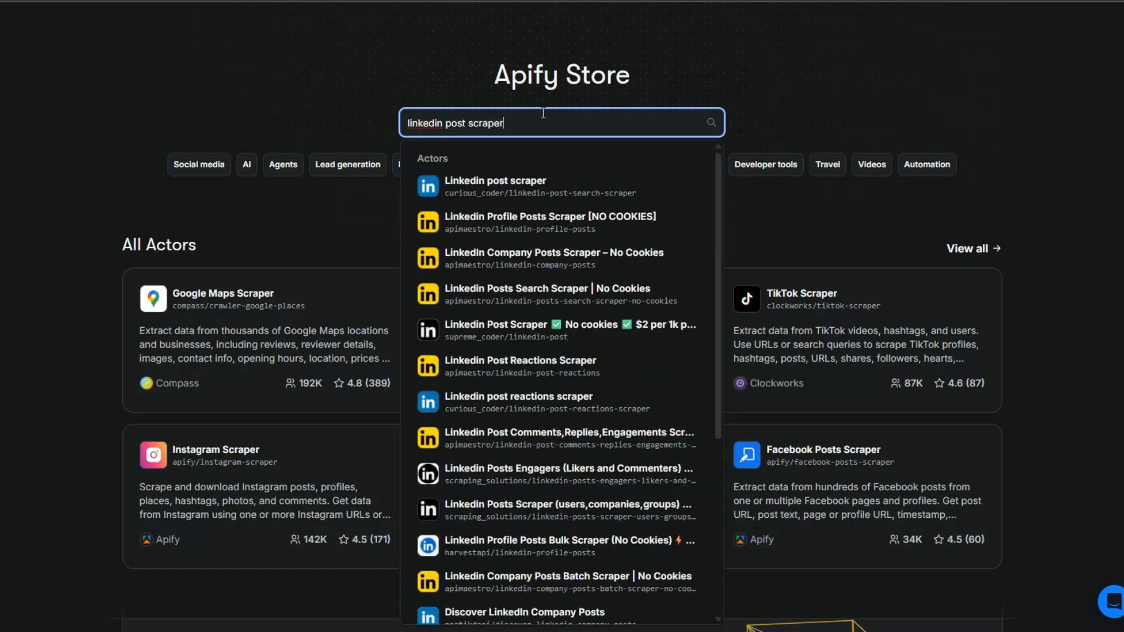
key(Return)
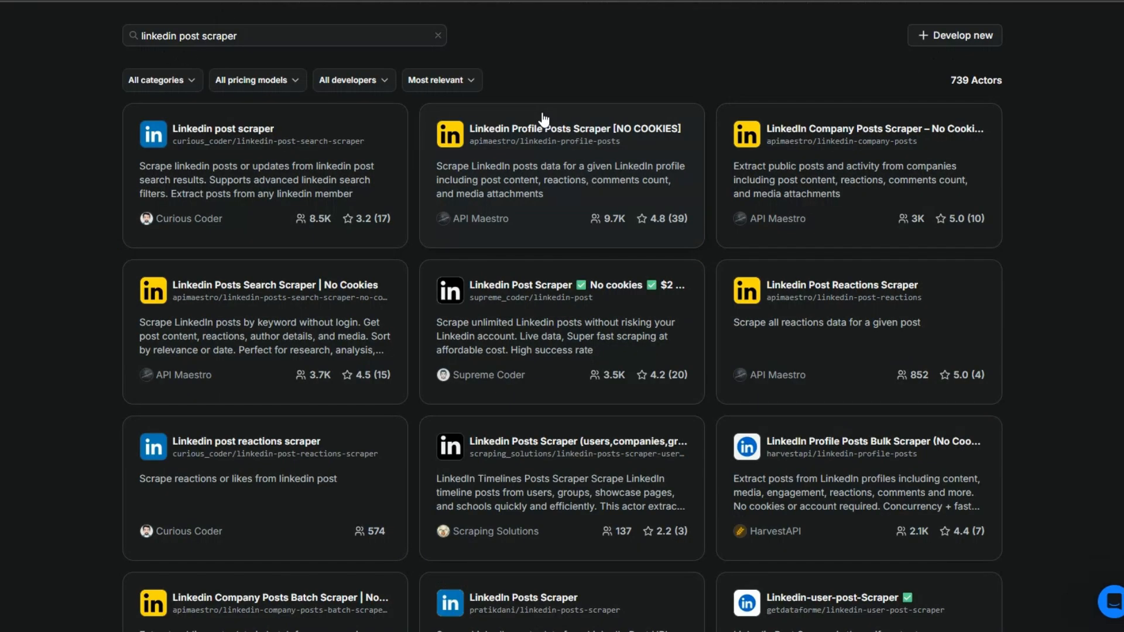
triple_click(963, 78)
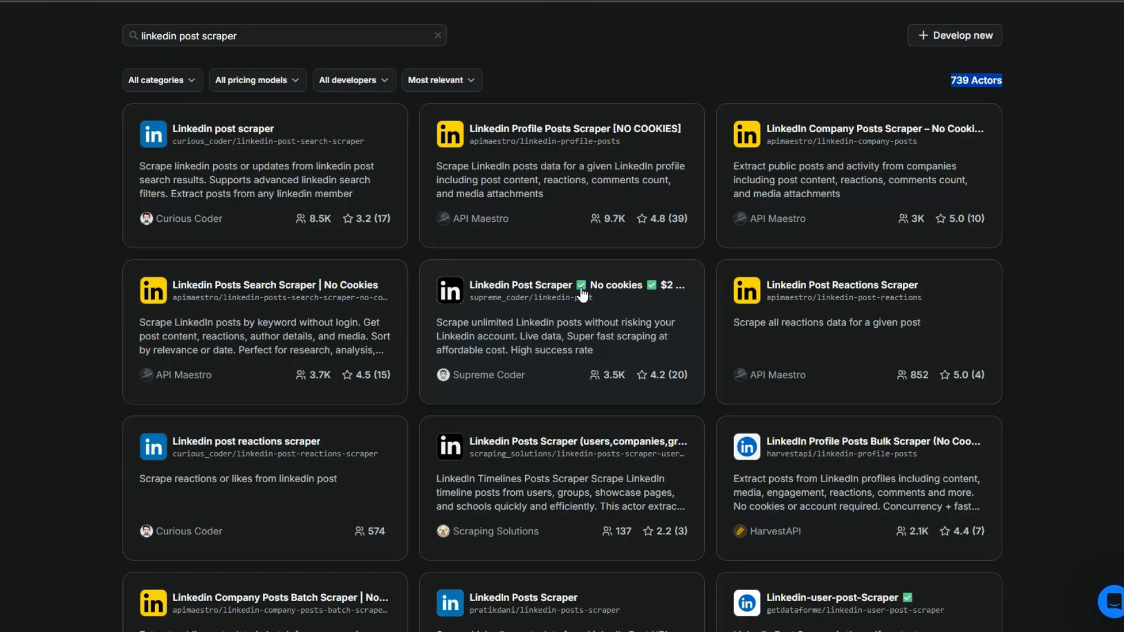
click(546, 287)
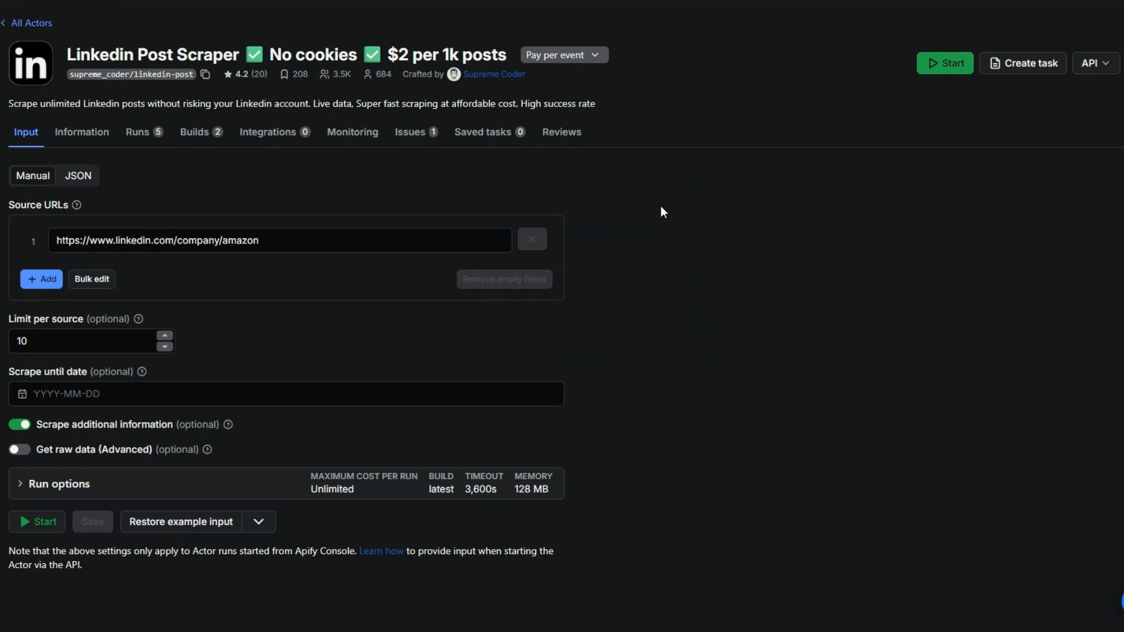
drag(253, 242, 57, 237)
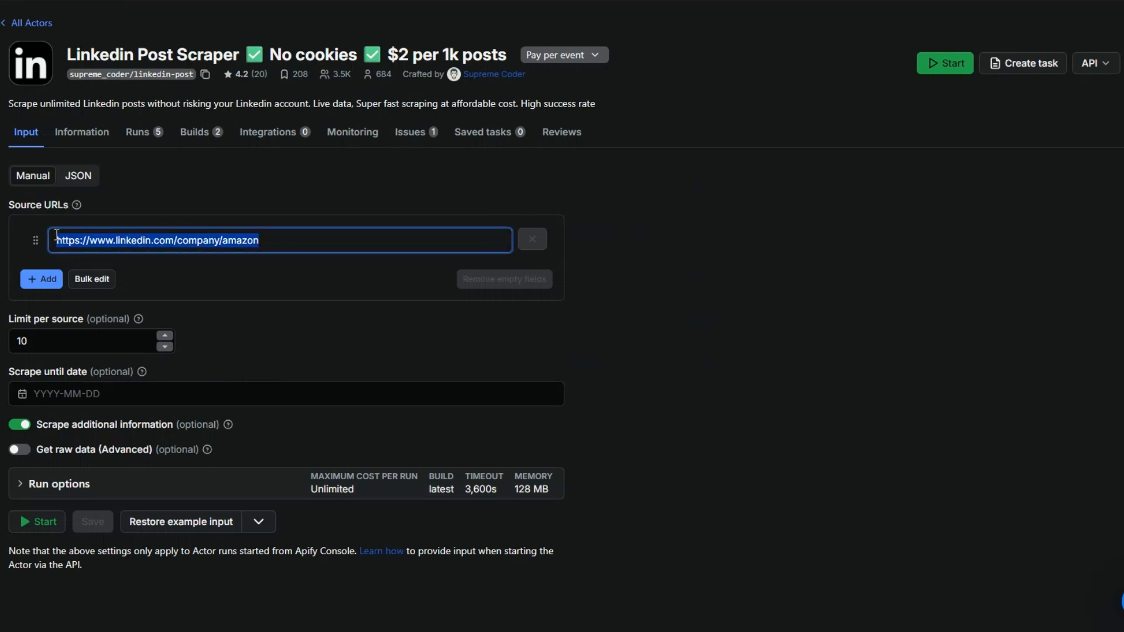
click(83, 345)
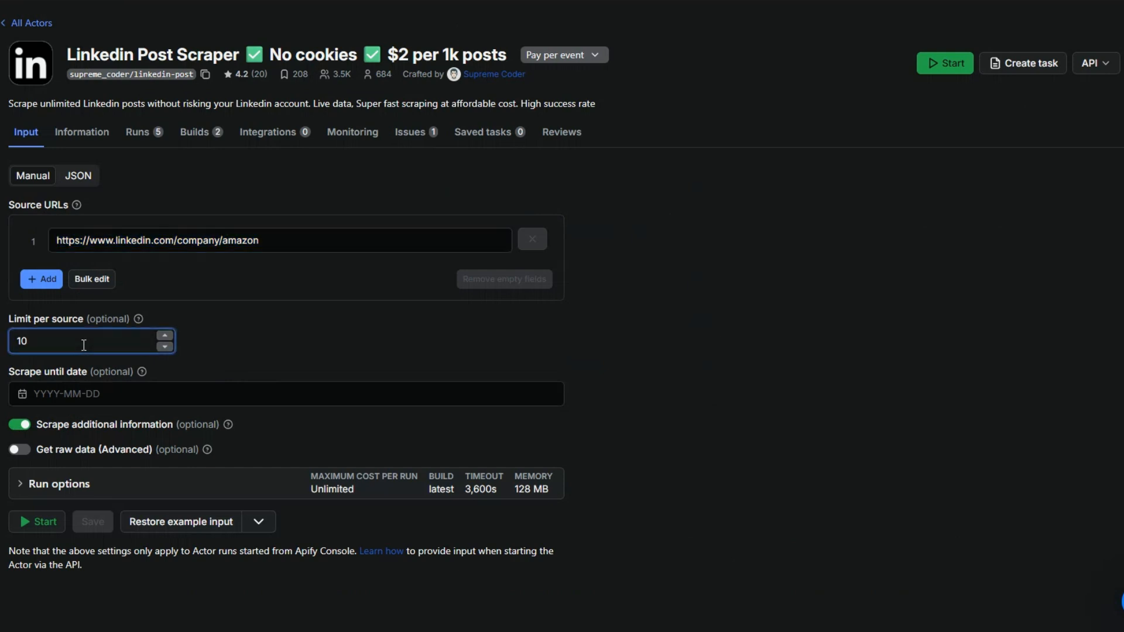
click(69, 393)
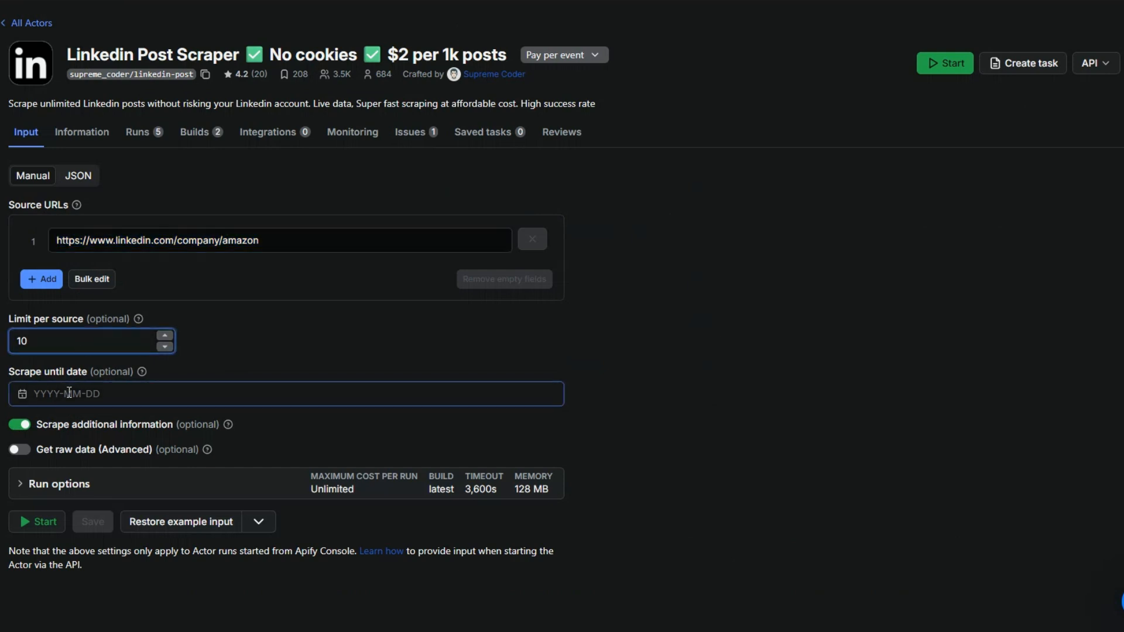
click(59, 432)
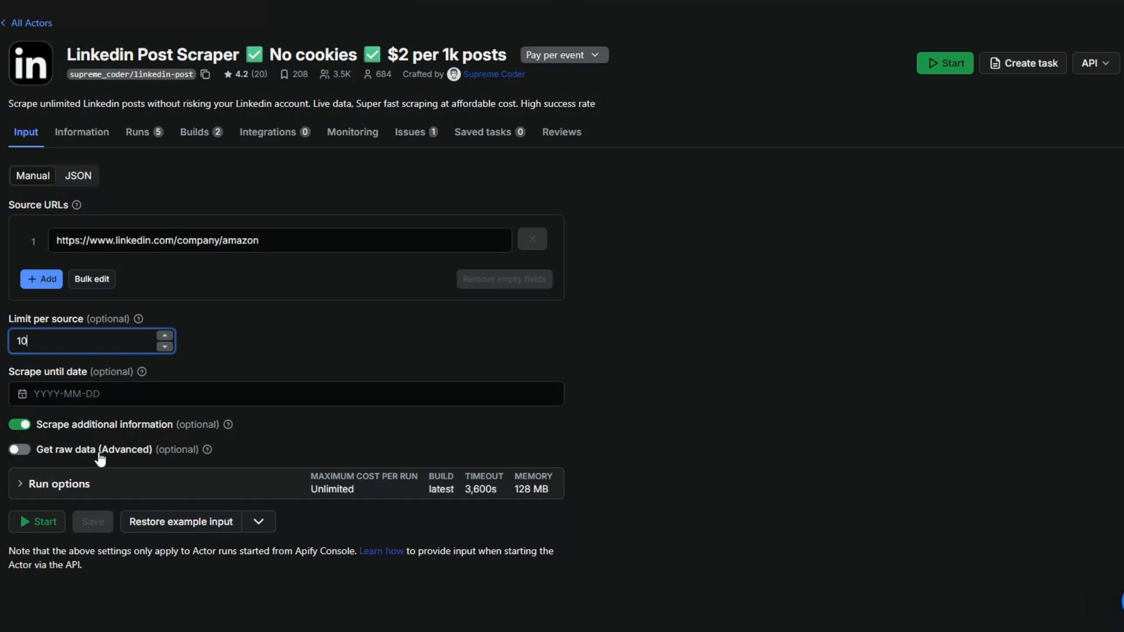
click(280, 237)
key(ctrl+a)
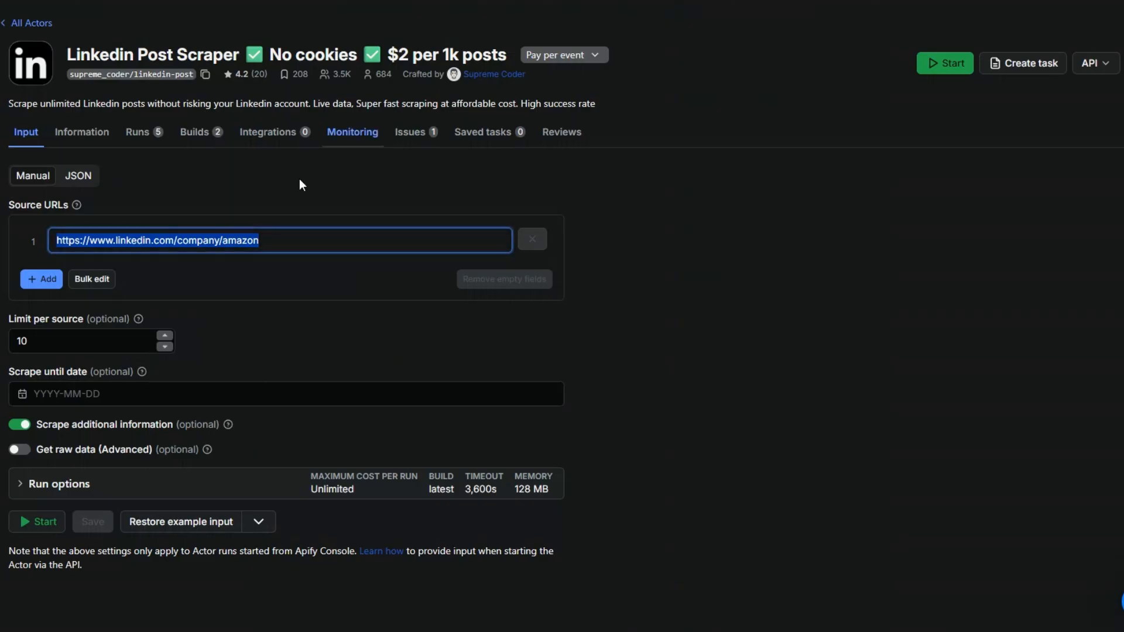
text(https://www.linkedin.com/company/n8n/posts/?feedView=all)
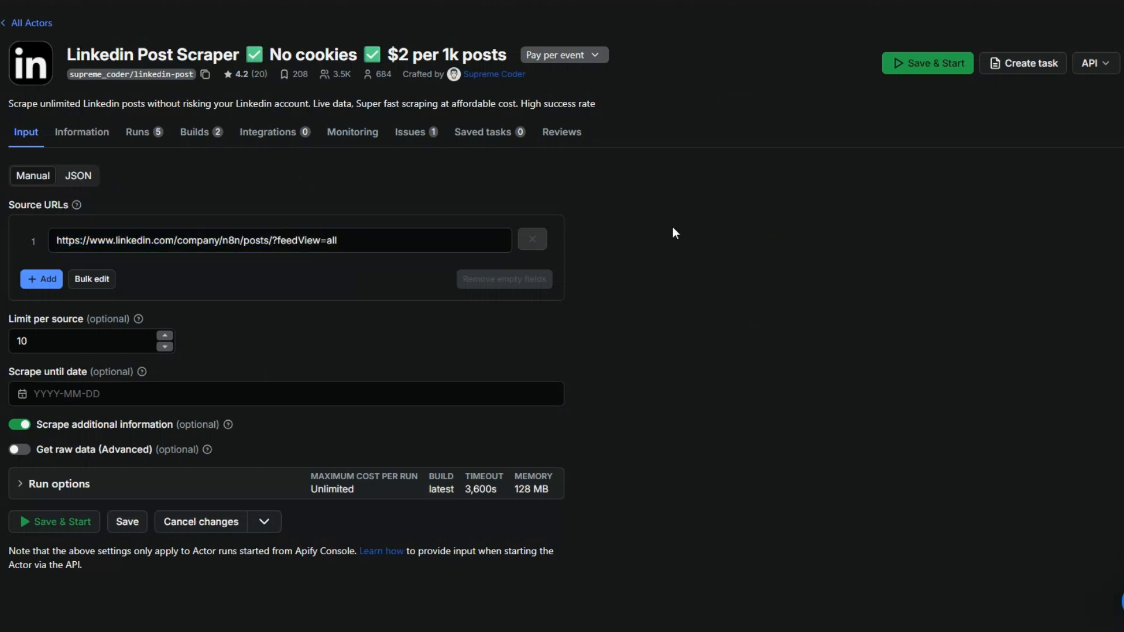
- Save and start the actor run with a limit of 10 posts per source
click(41, 342)
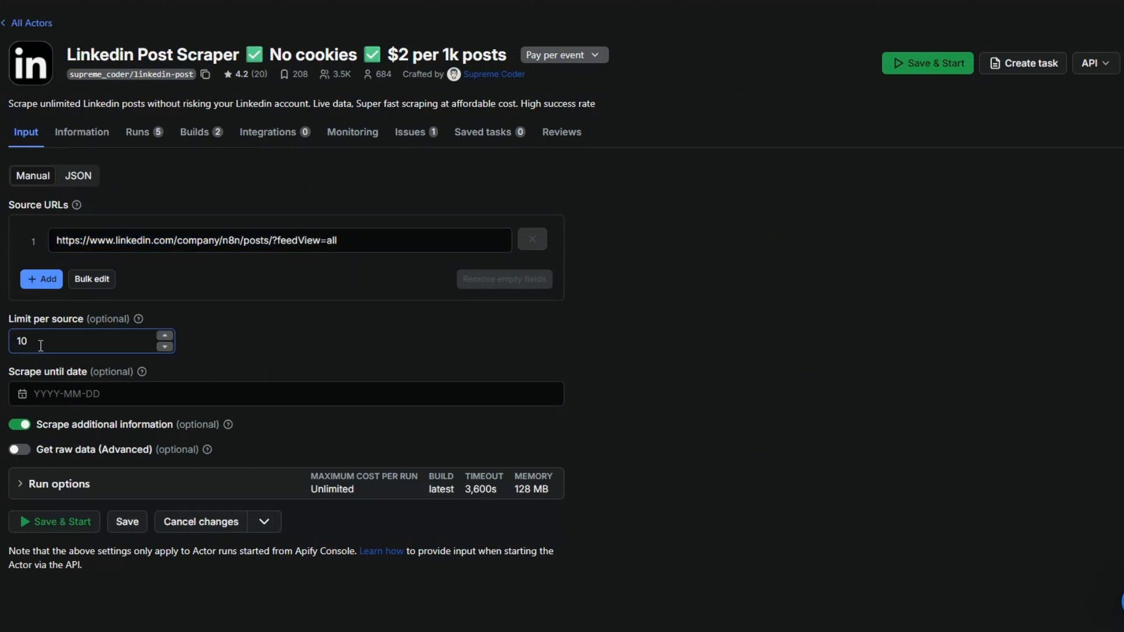
click(44, 522)
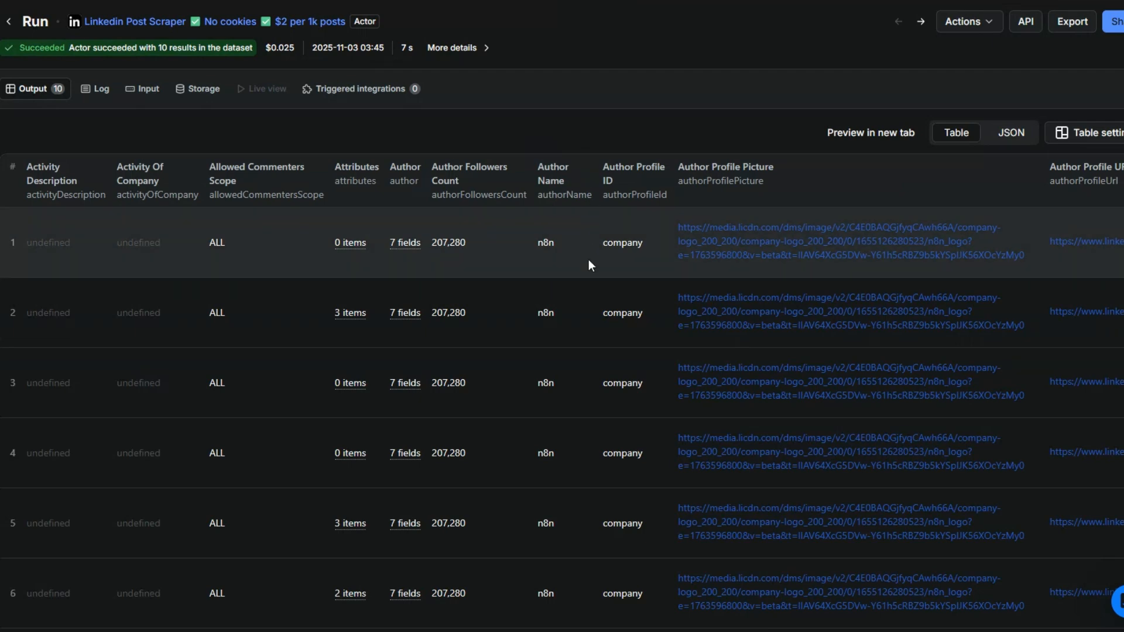
- Review the scraped post fields in the run's output table
scroll(598, 282, down, 5)
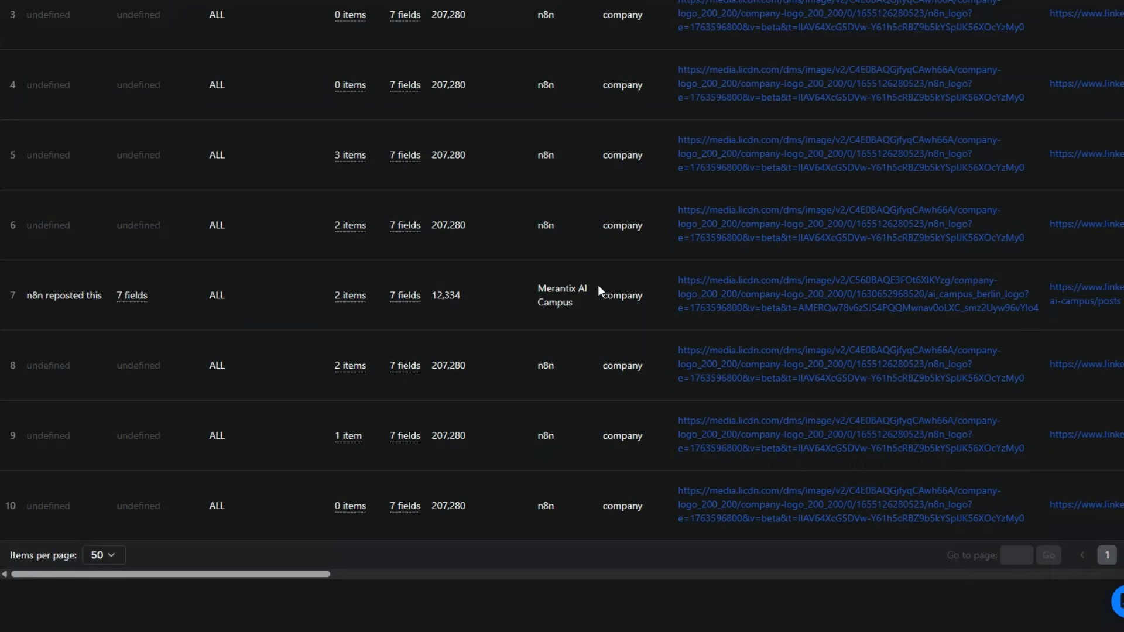
scroll(598, 284, up, 5)
scroll(599, 284, down, 5)
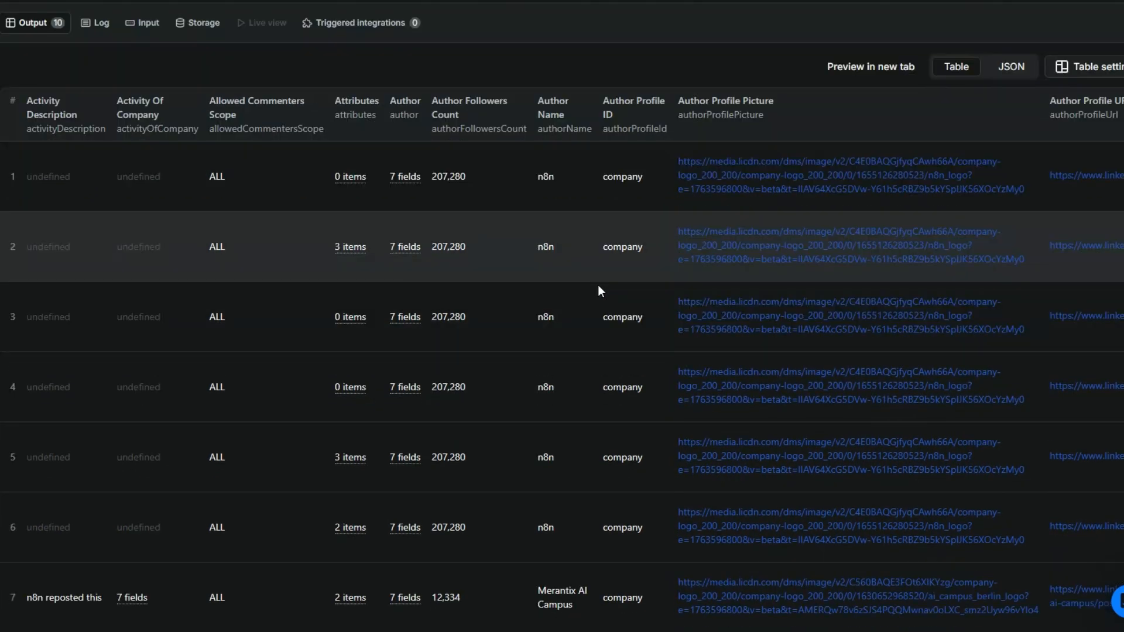
drag(236, 590, 895, 582)
scroll(833, 469, up, 1)
scroll(833, 469, up, 4)
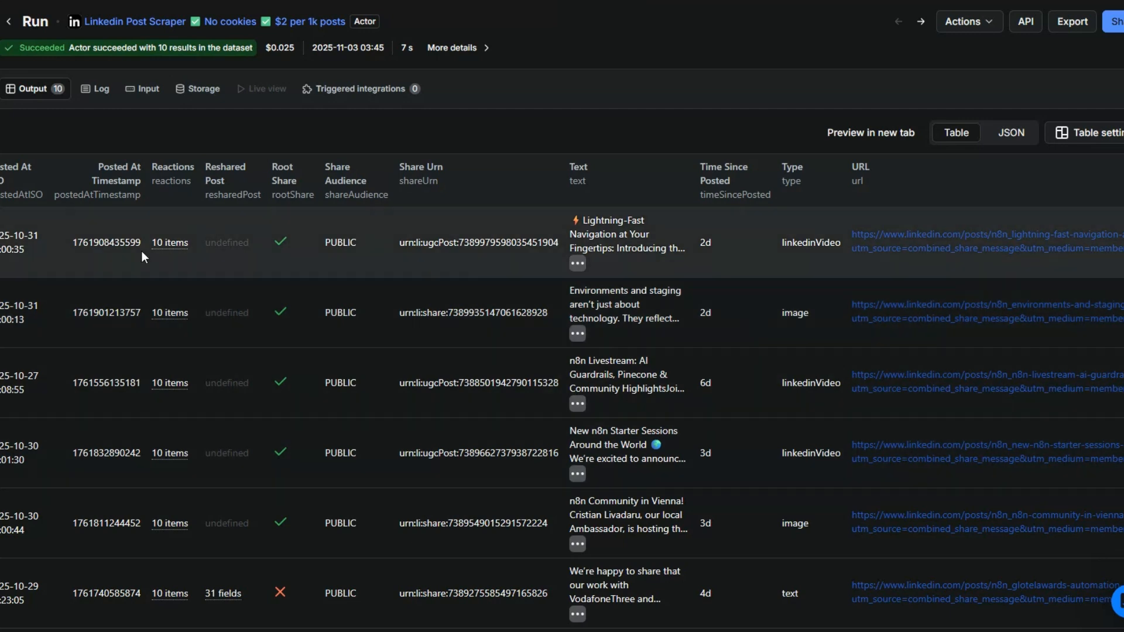
scroll(413, 438, left, 10)
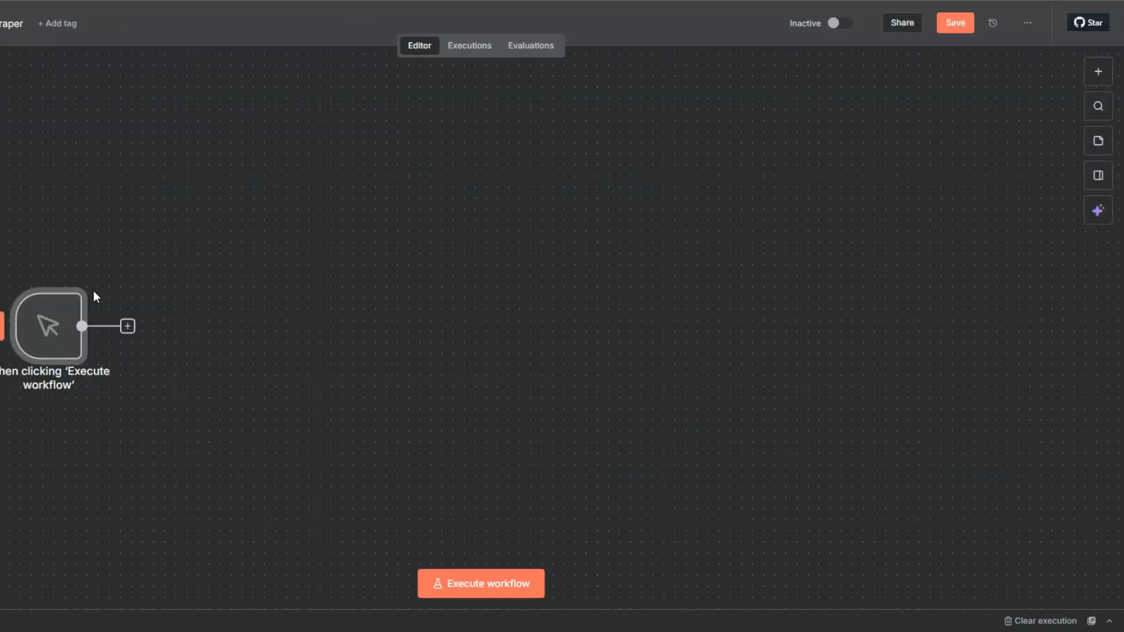
- Add an Apify "Run an Actor" node after the manual trigger
scroll(37, 352, right, 2)
click(106, 316)
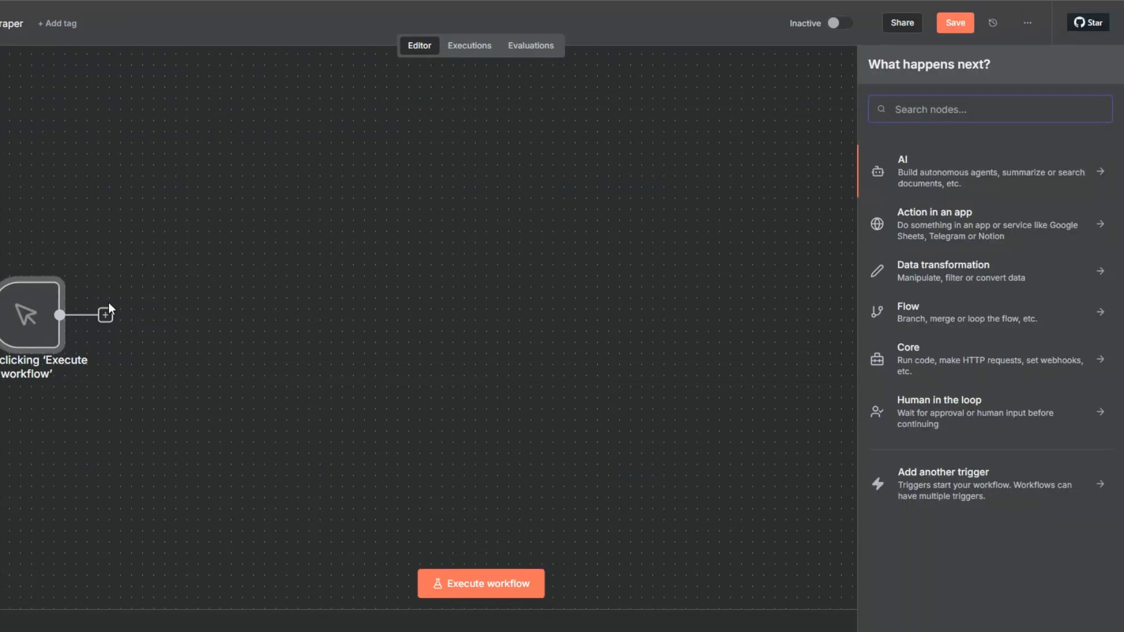
text(apify)
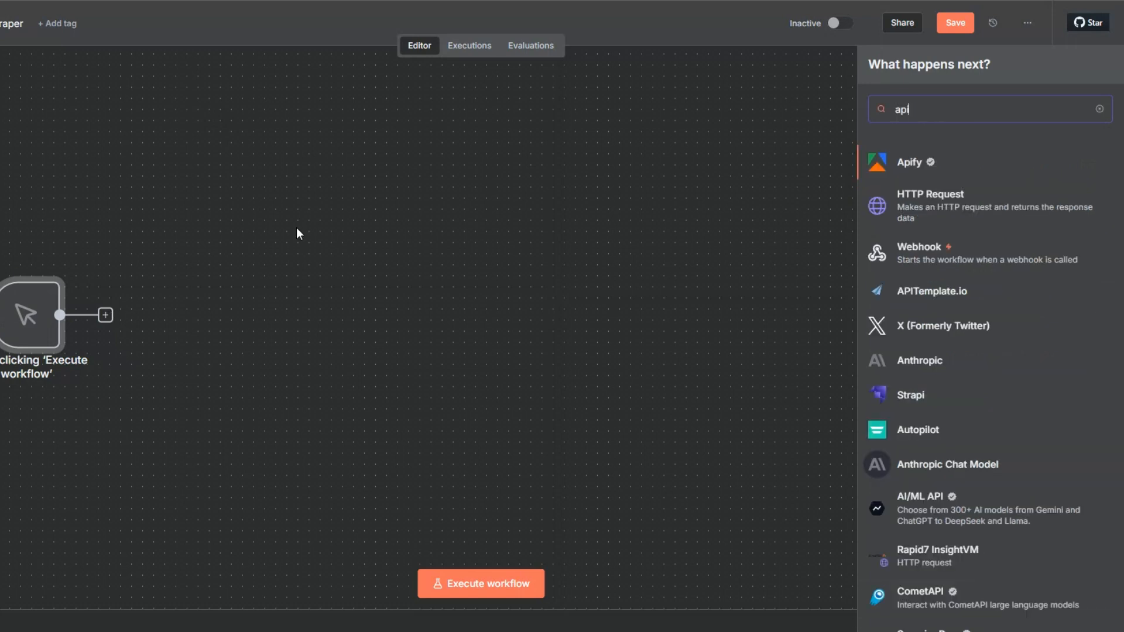
click(918, 161)
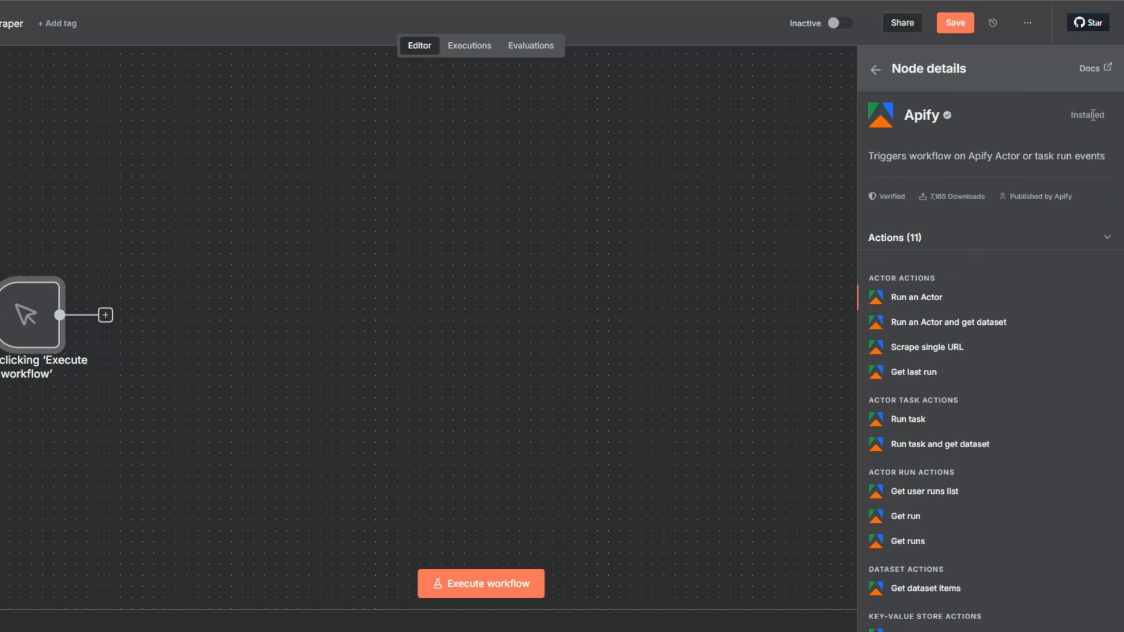
click(906, 296)
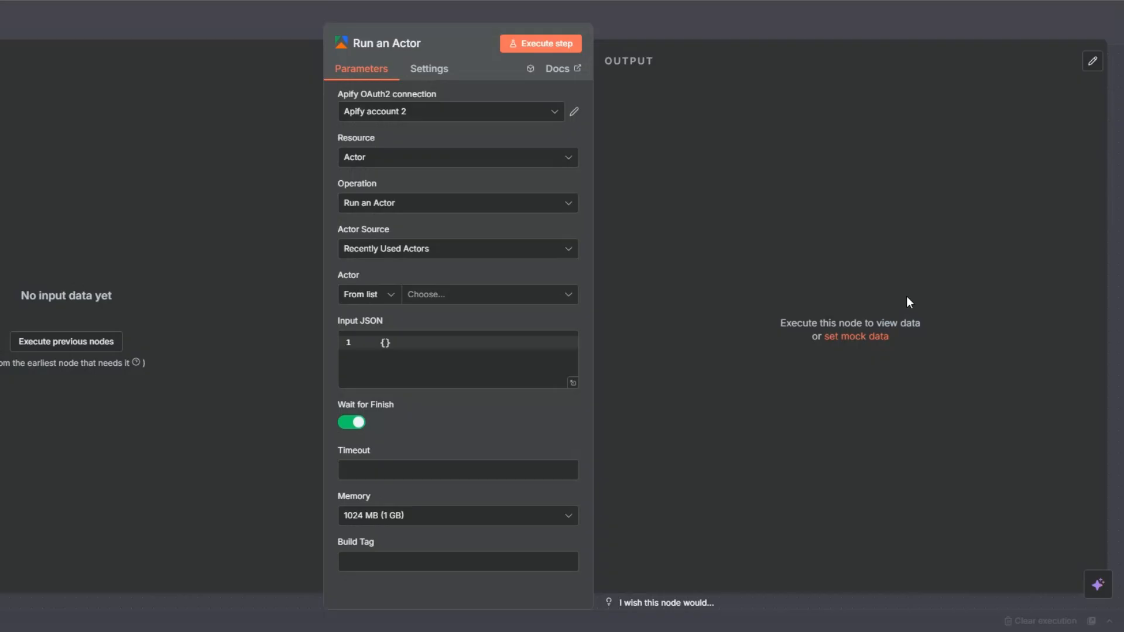
click(455, 112)
click(427, 225)
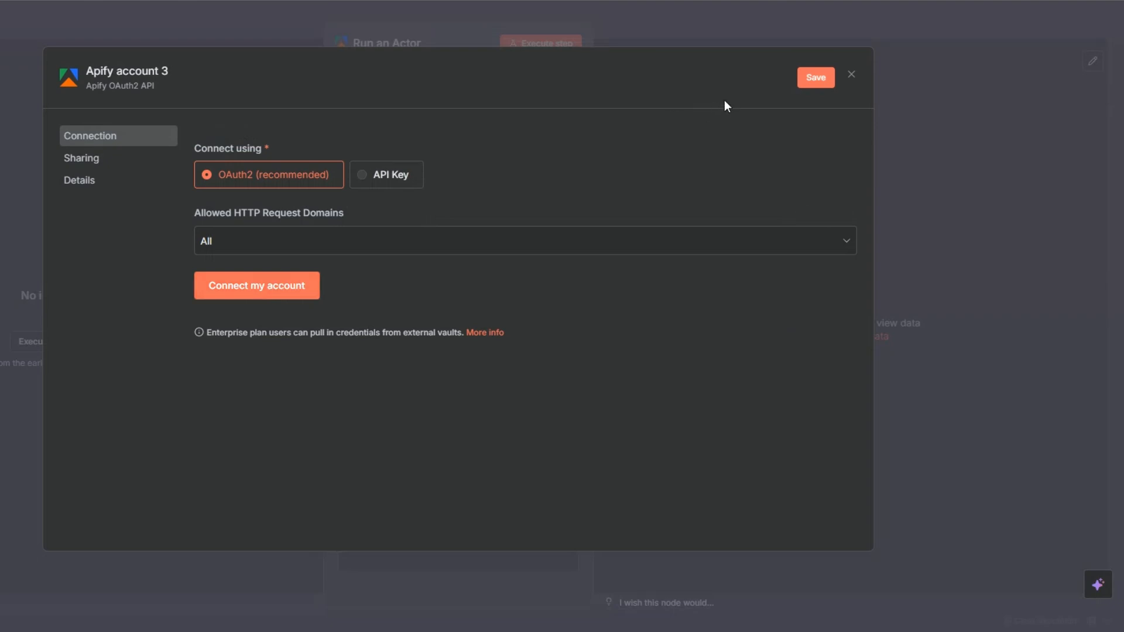
click(851, 74)
click(505, 346)
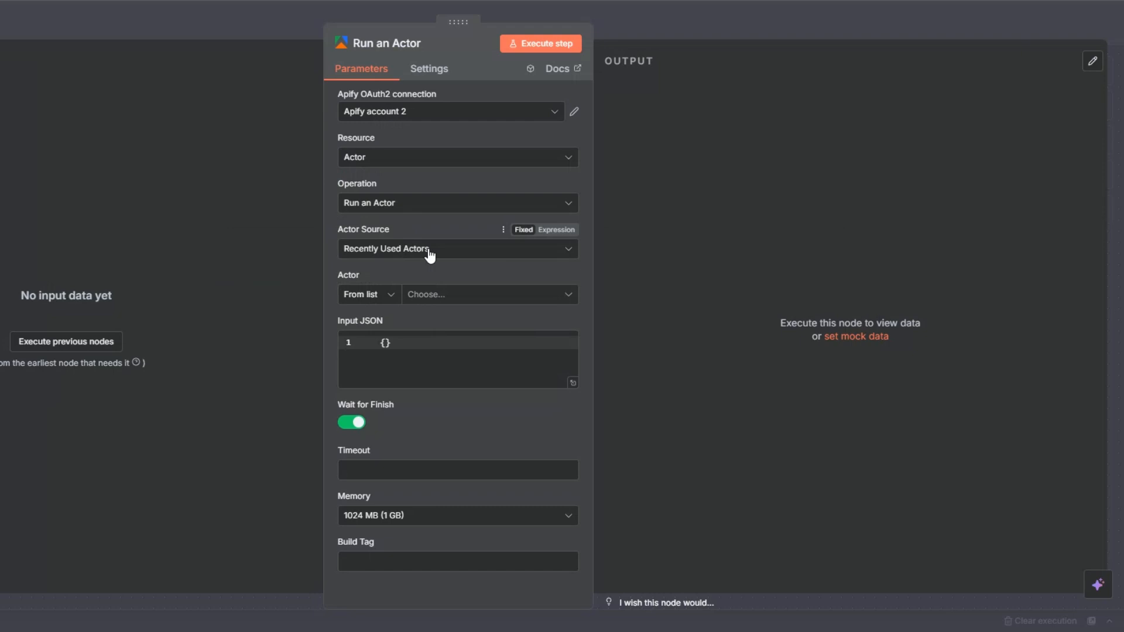
- Choose the Linkedin Post Scraper as the node's actor from the recently used list
click(426, 295)
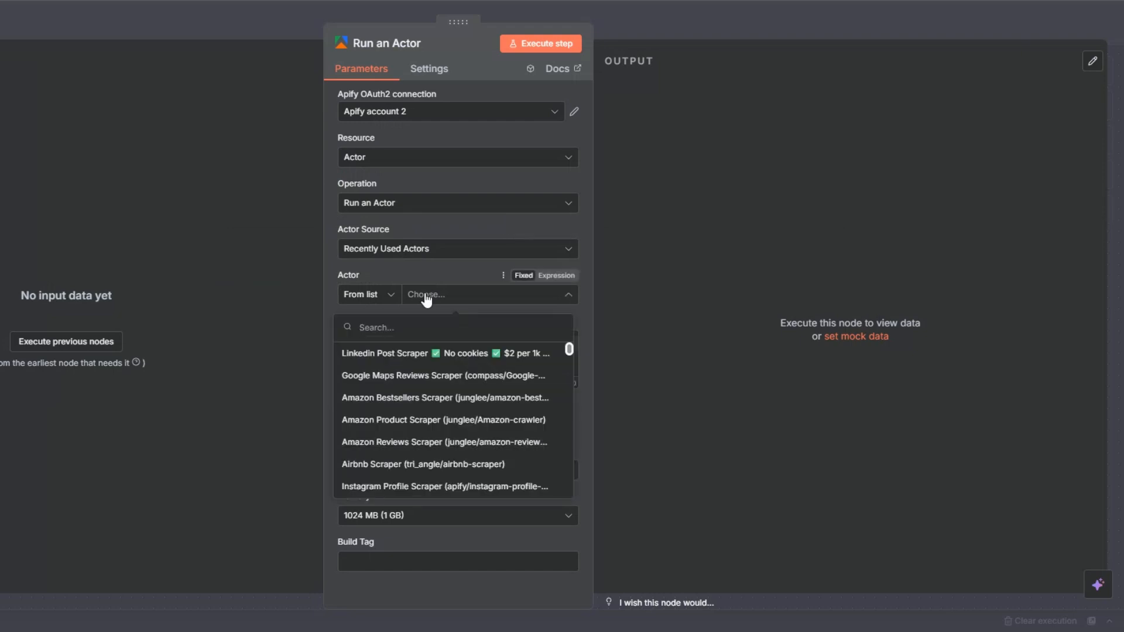
click(395, 354)
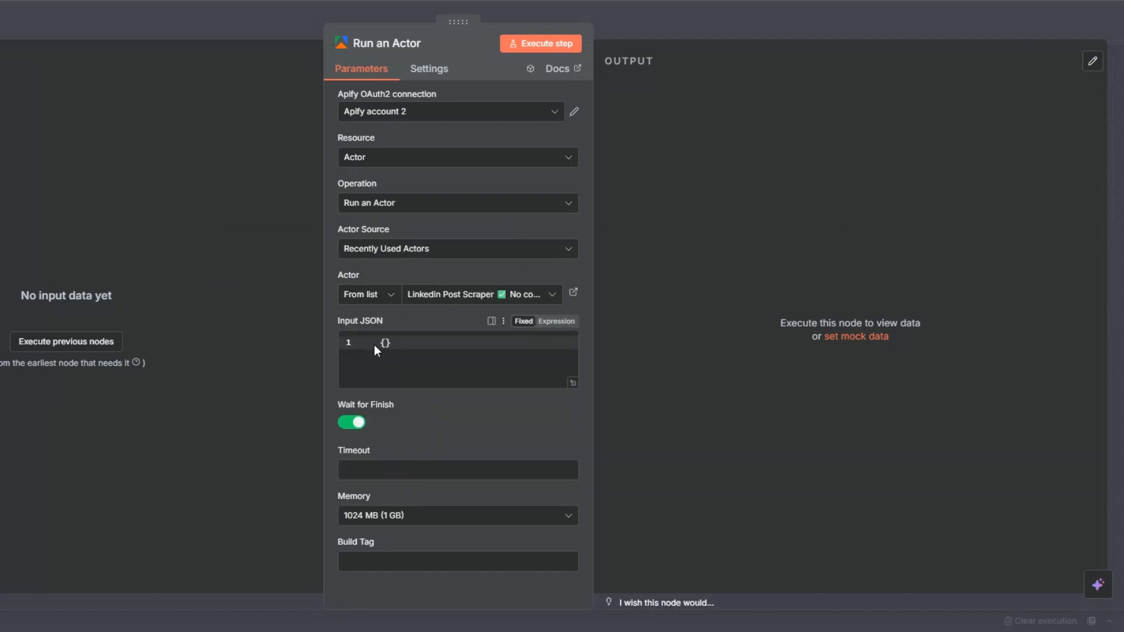
click(396, 346)
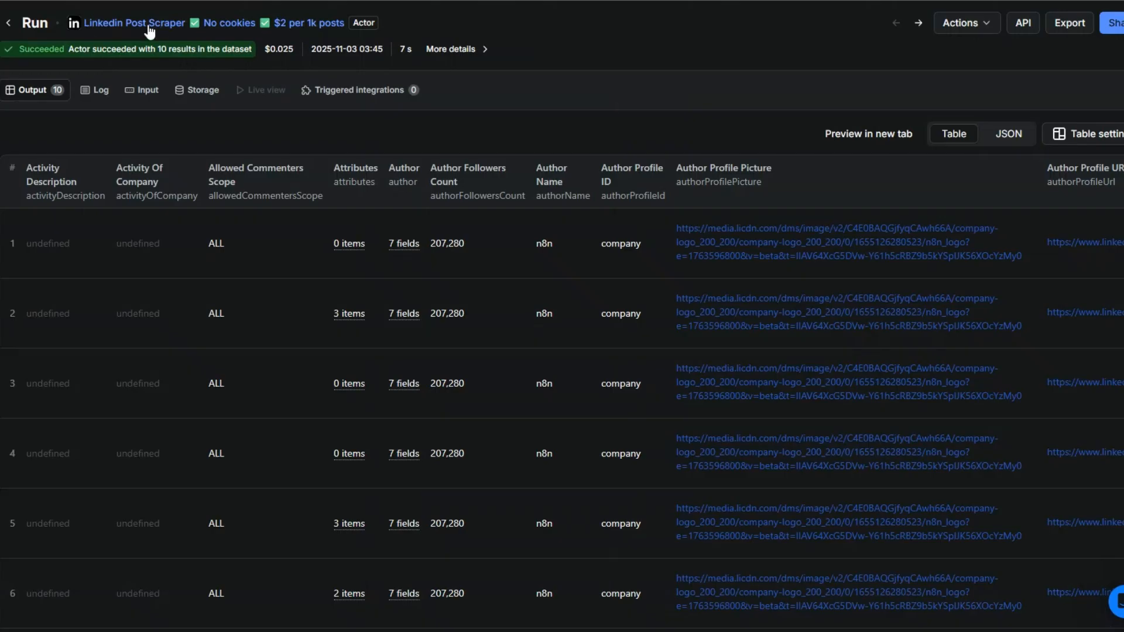
- Copy the Linkedin Post Scraper's input as JSON from the actor's page in the Apify console
click(153, 31)
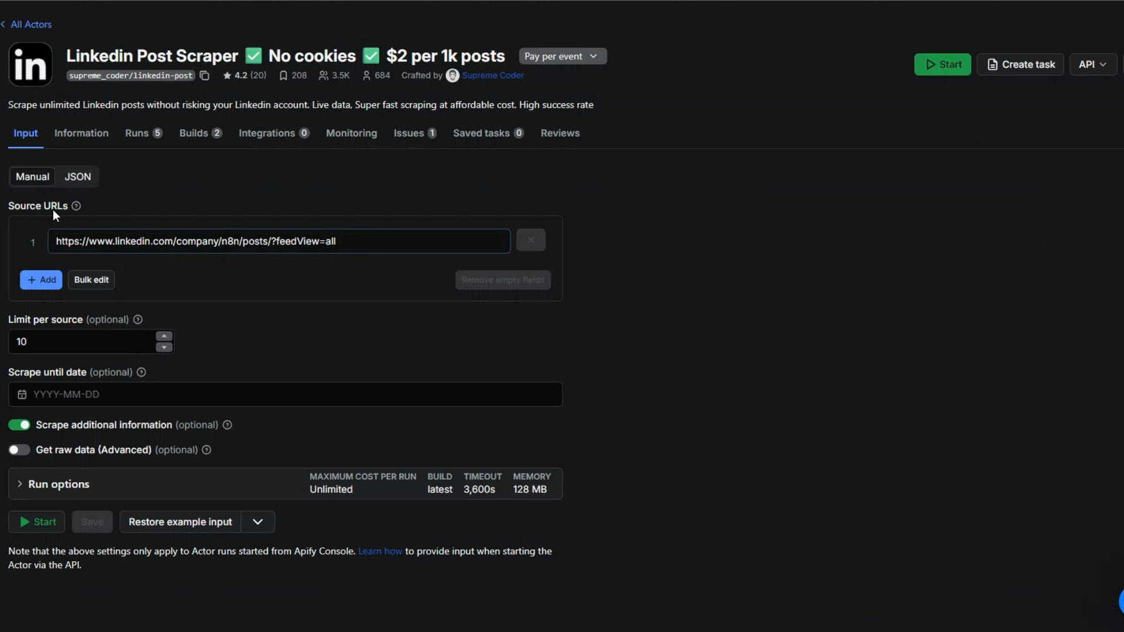
click(82, 177)
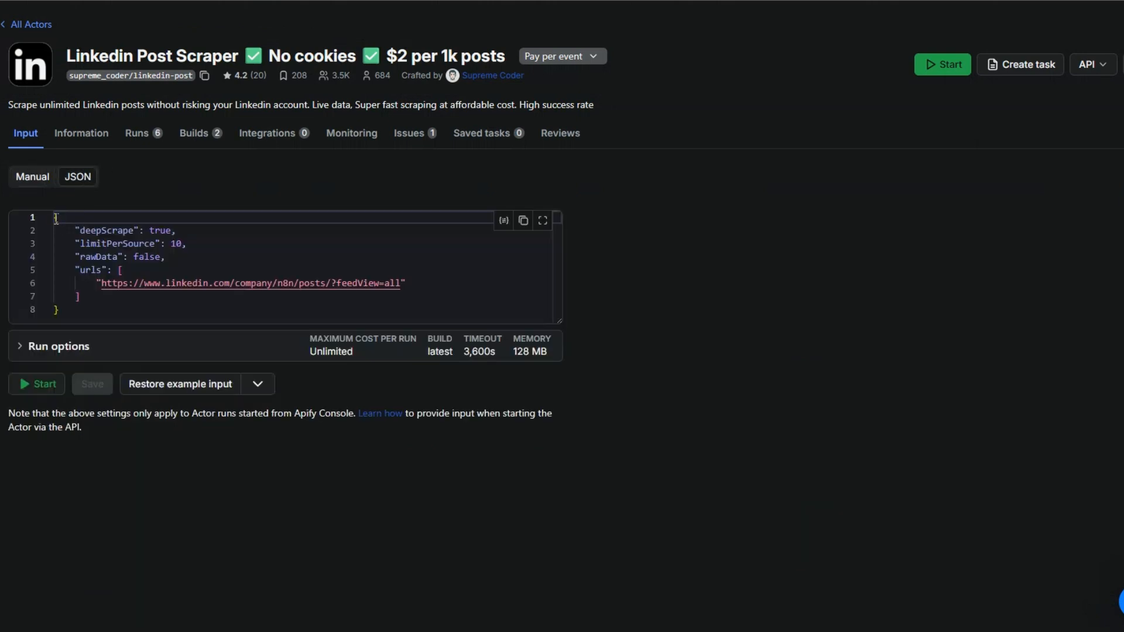
key(ctrl+a)
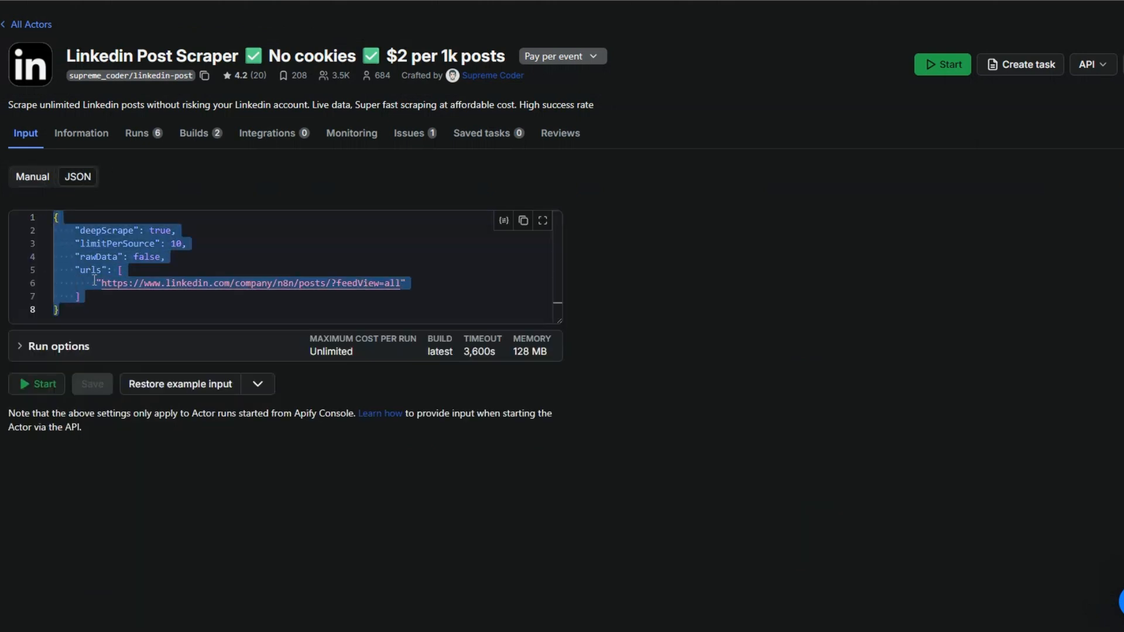
right_click(94, 283)
click(126, 399)
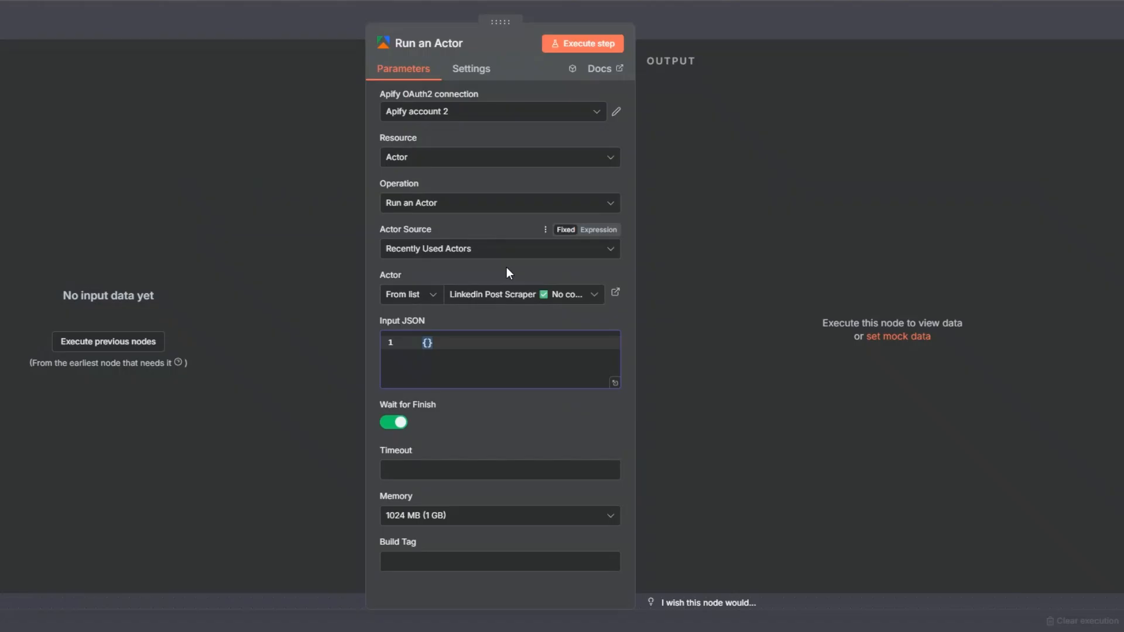
- Paste the copied JSON into the node's Input JSON field as an expression
click(601, 322)
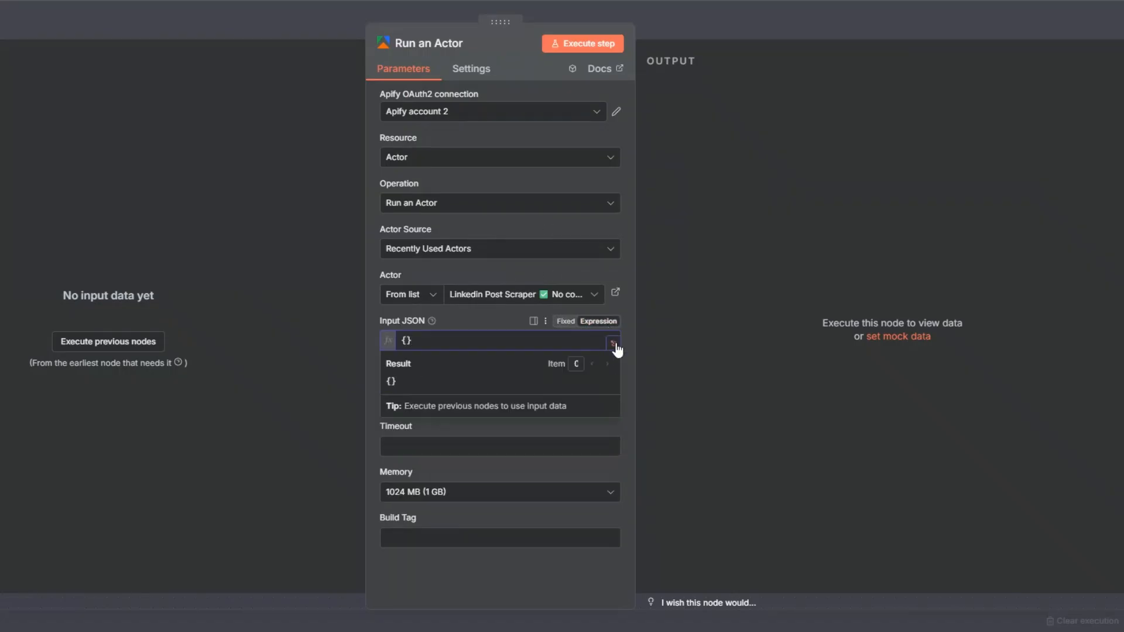
click(615, 346)
key(ctrl+a)
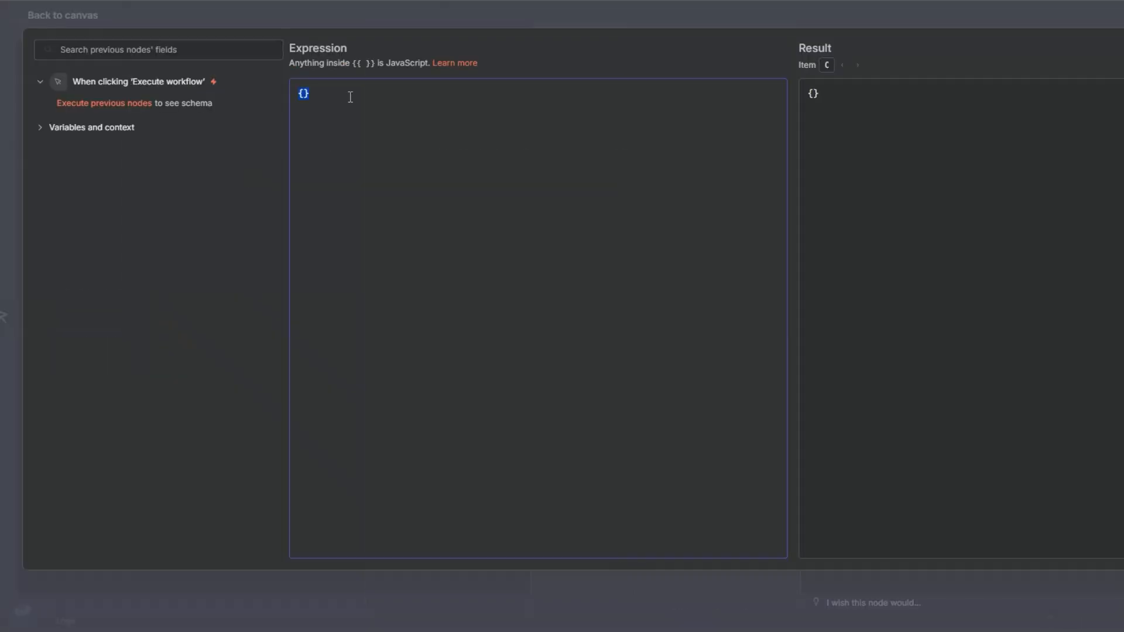
key(ctrl+v)
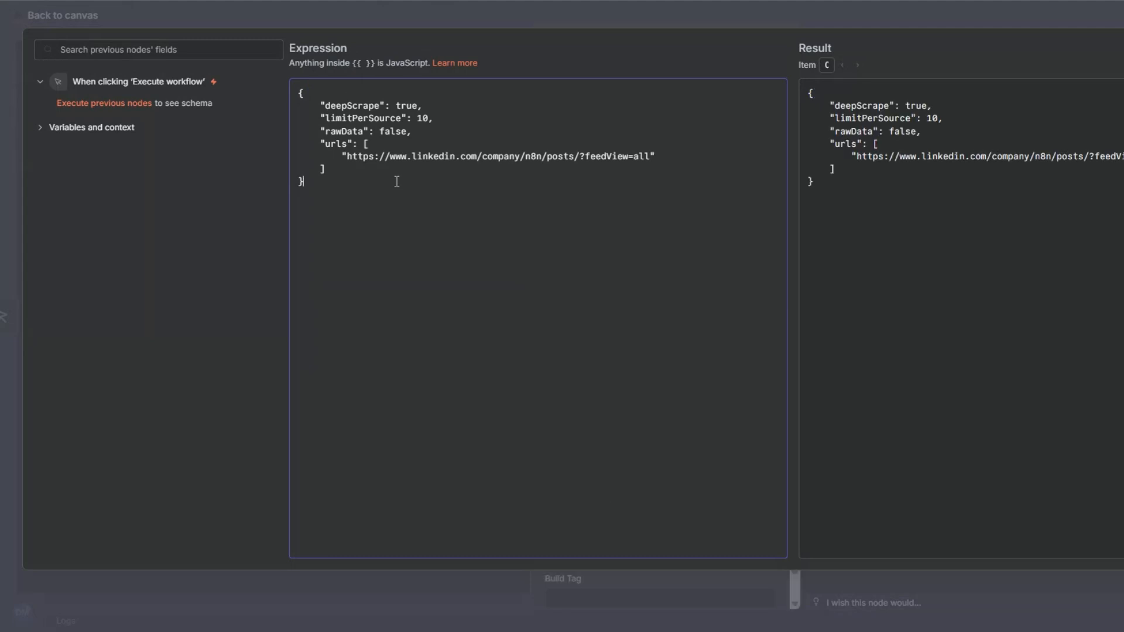
drag(343, 157, 674, 157)
click(674, 156)
key(Escape)
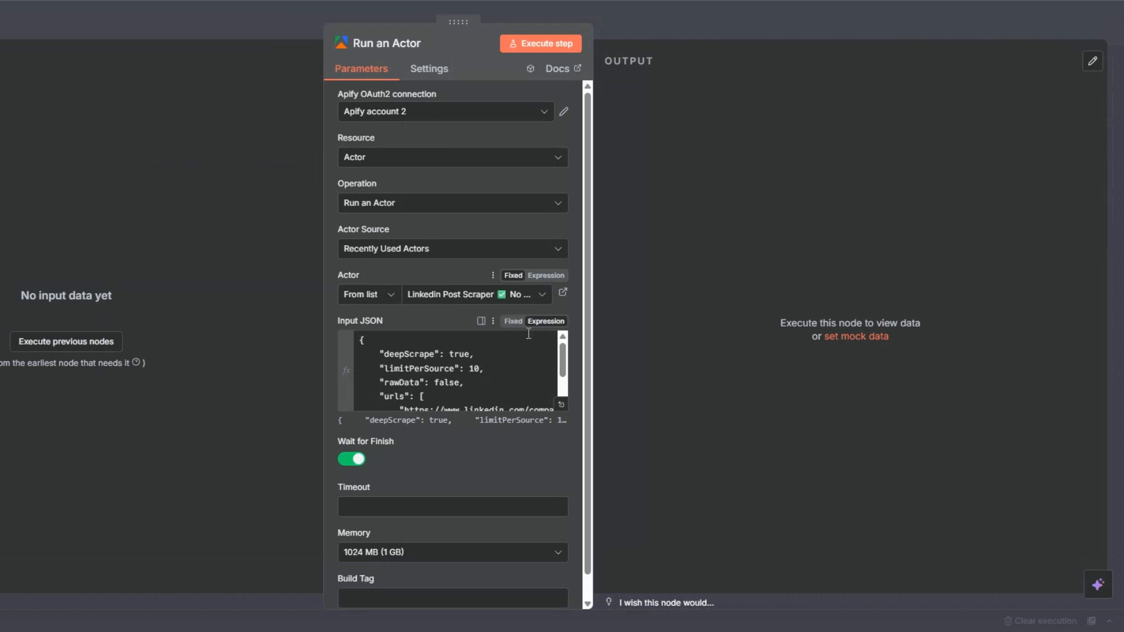
- Execute the Run an Actor node and check its run output
scroll(478, 365, down, 2)
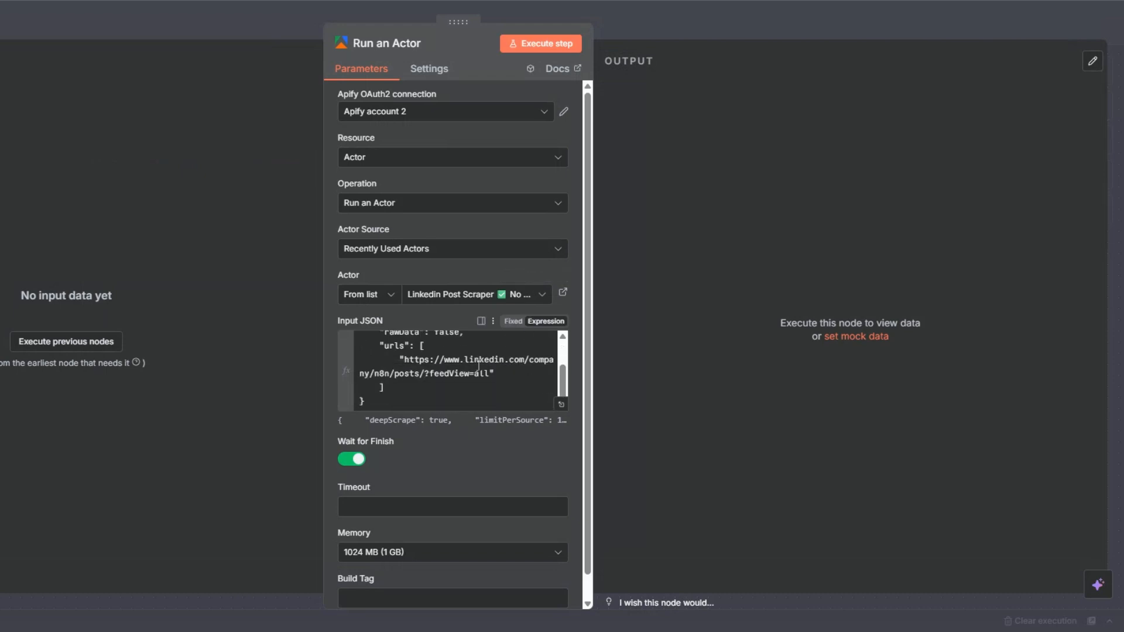
click(545, 52)
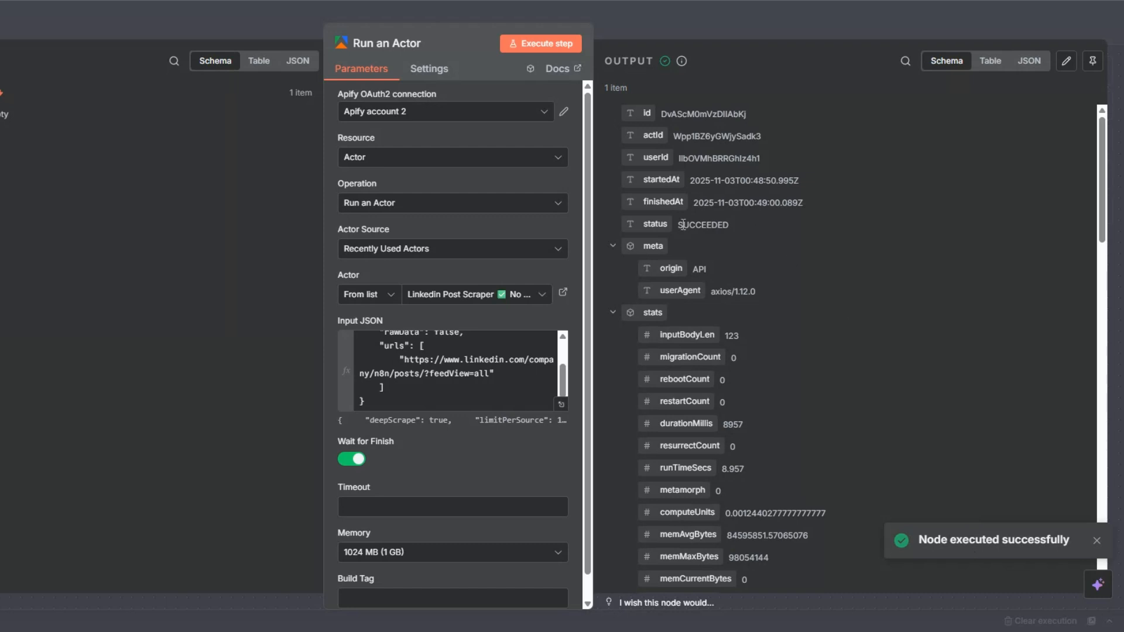
scroll(781, 253, down, 7)
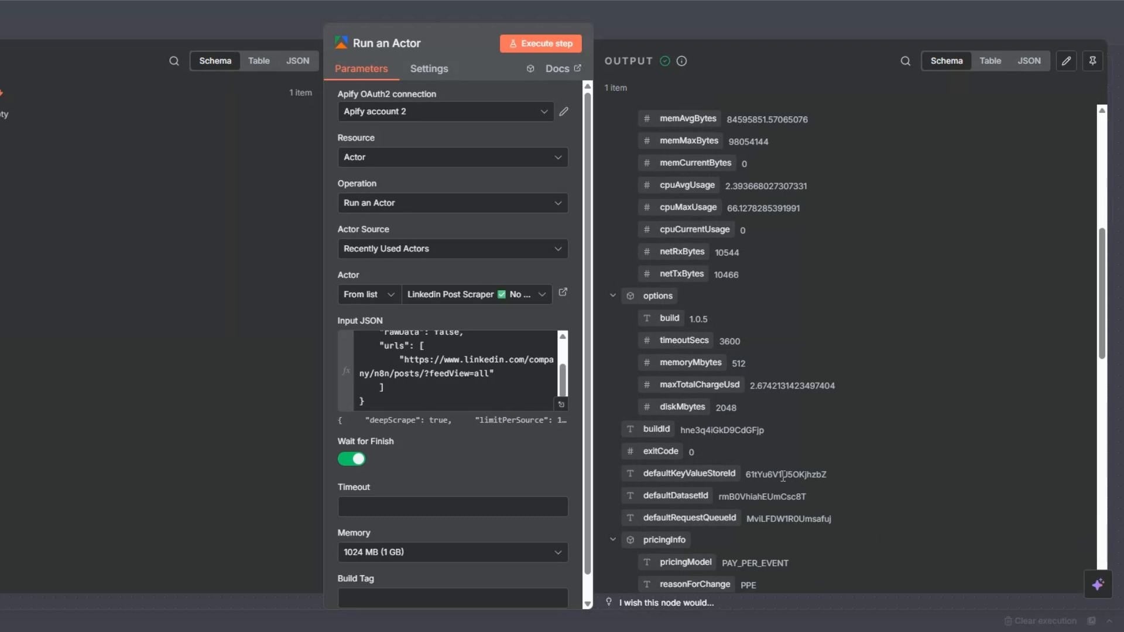
key(Escape)
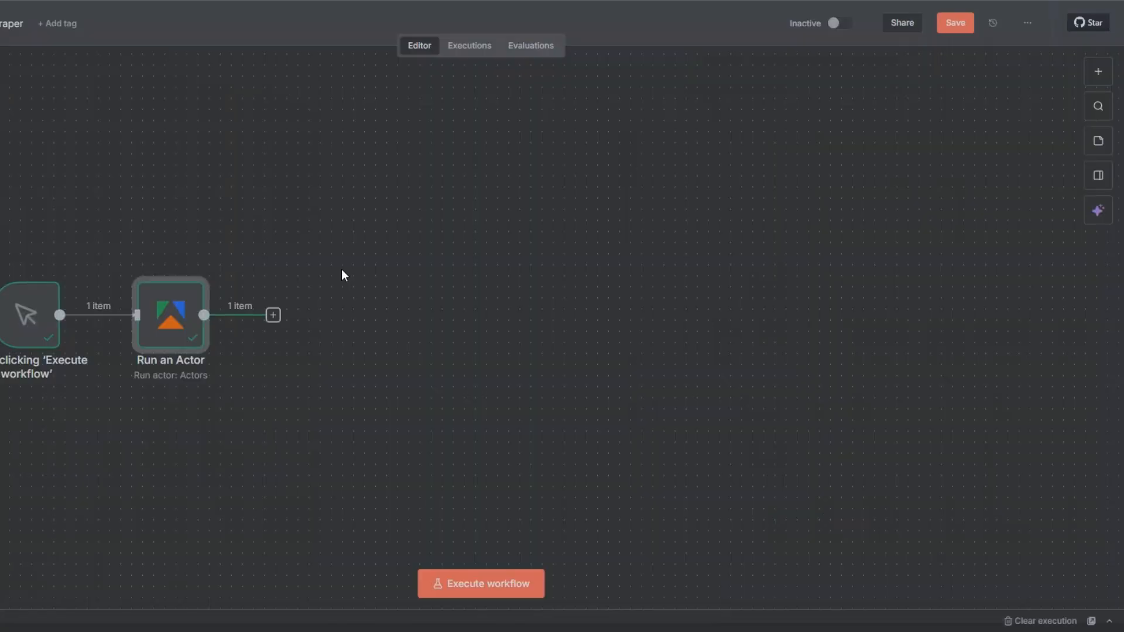
- Add an Apify "Get dataset items" node after the Run an Actor node
click(273, 316)
text(api)
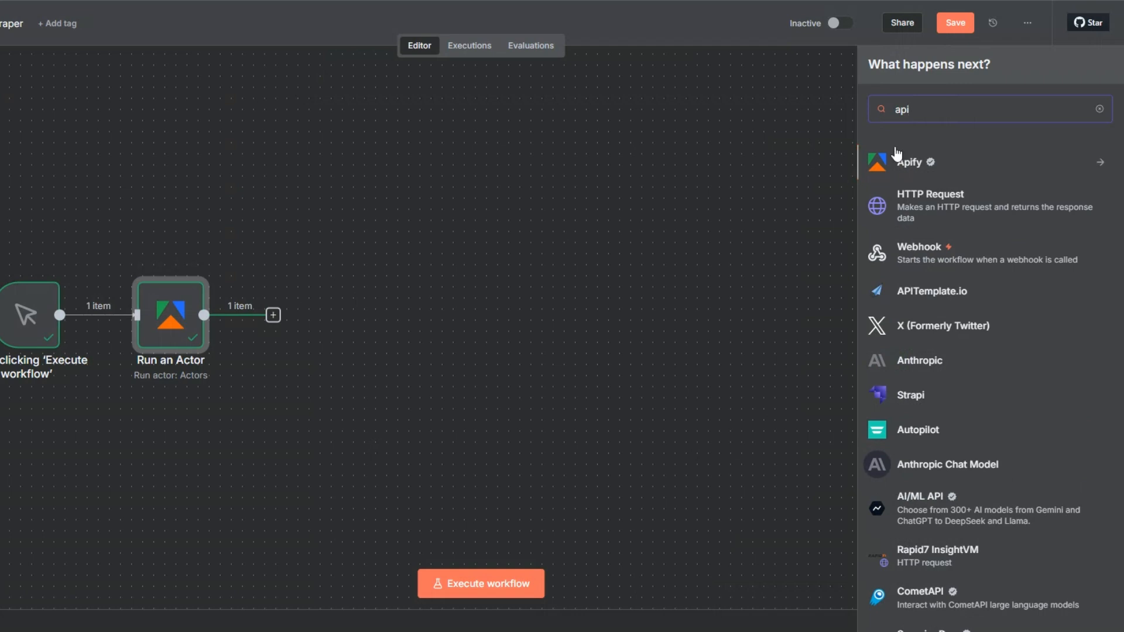
click(904, 161)
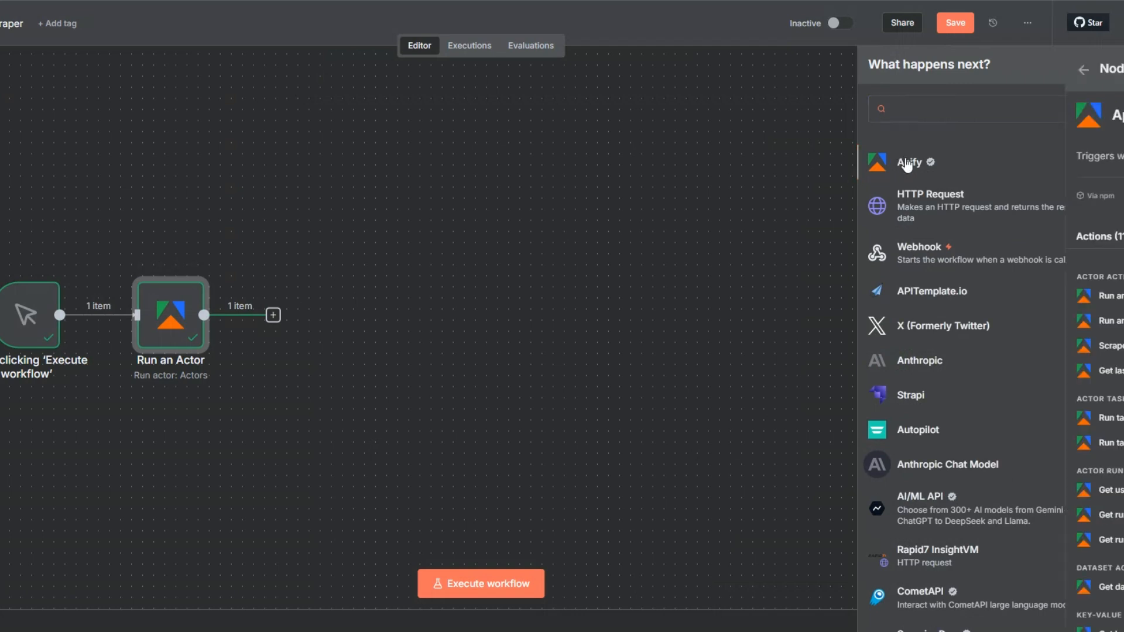
scroll(924, 404, down, 2)
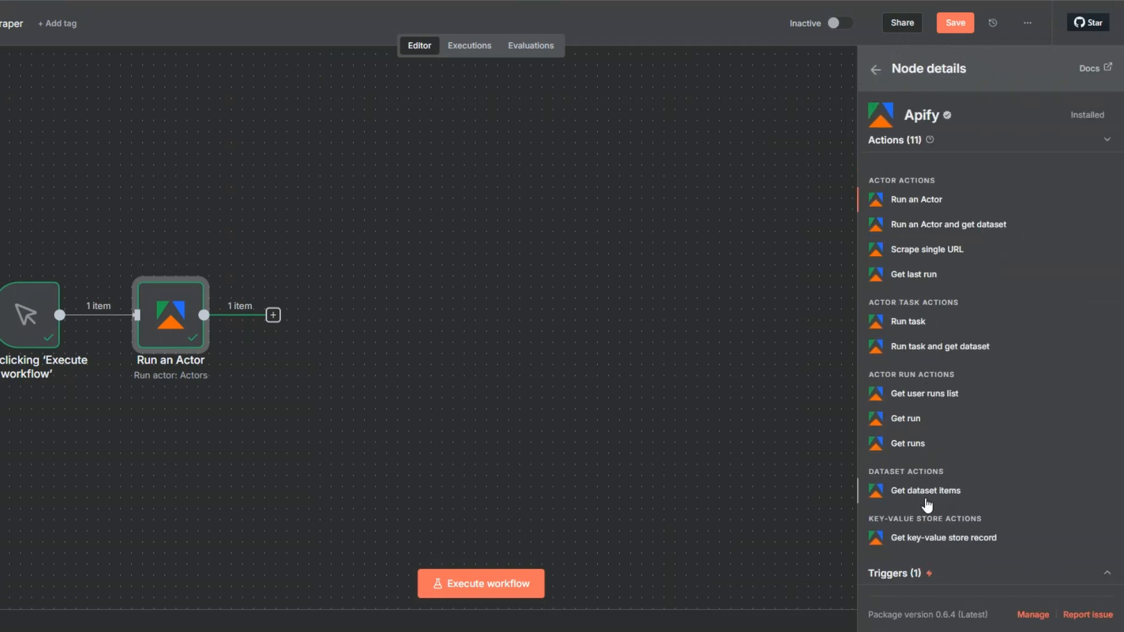
click(920, 485)
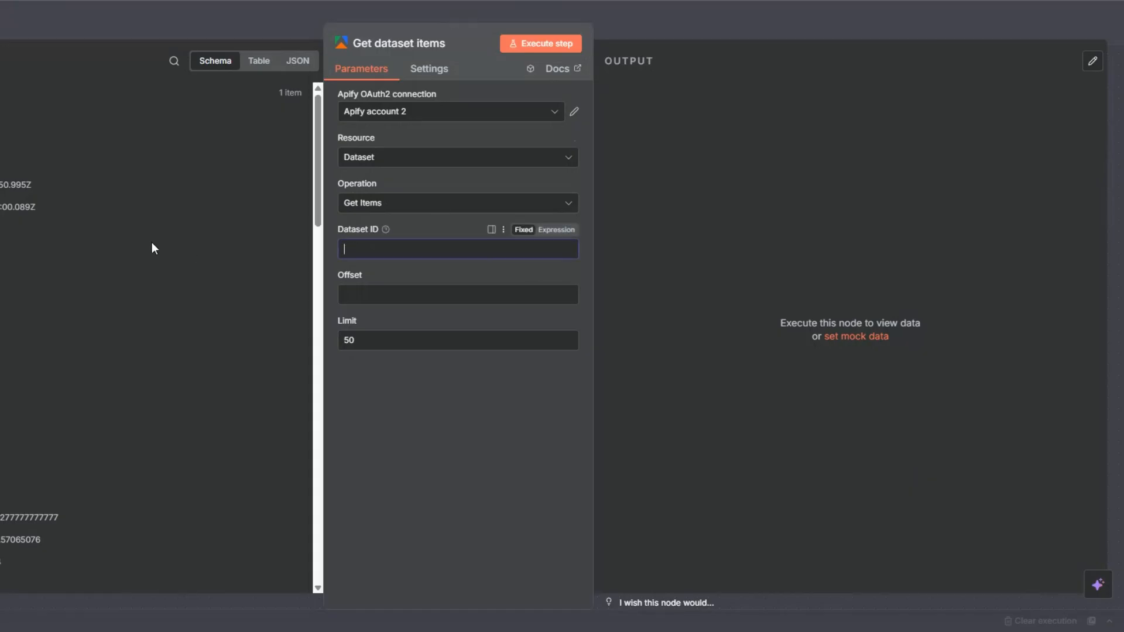
- Map the run's defaultDatasetId into the Dataset ID field and execute the node
scroll(116, 237, down, 6)
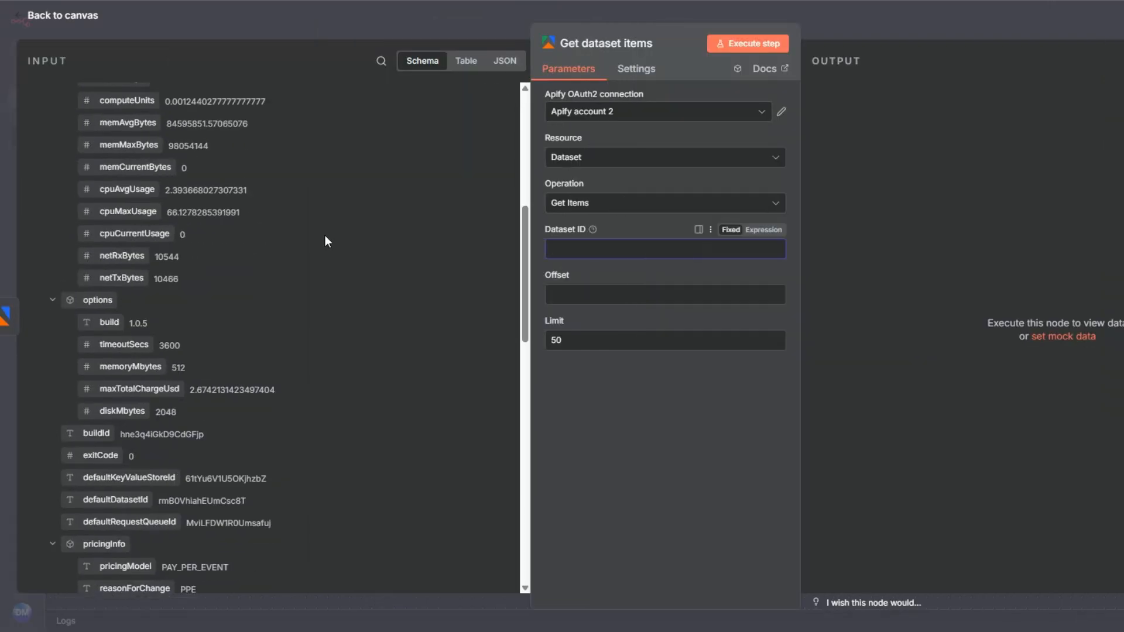
drag(115, 430, 555, 249)
click(532, 44)
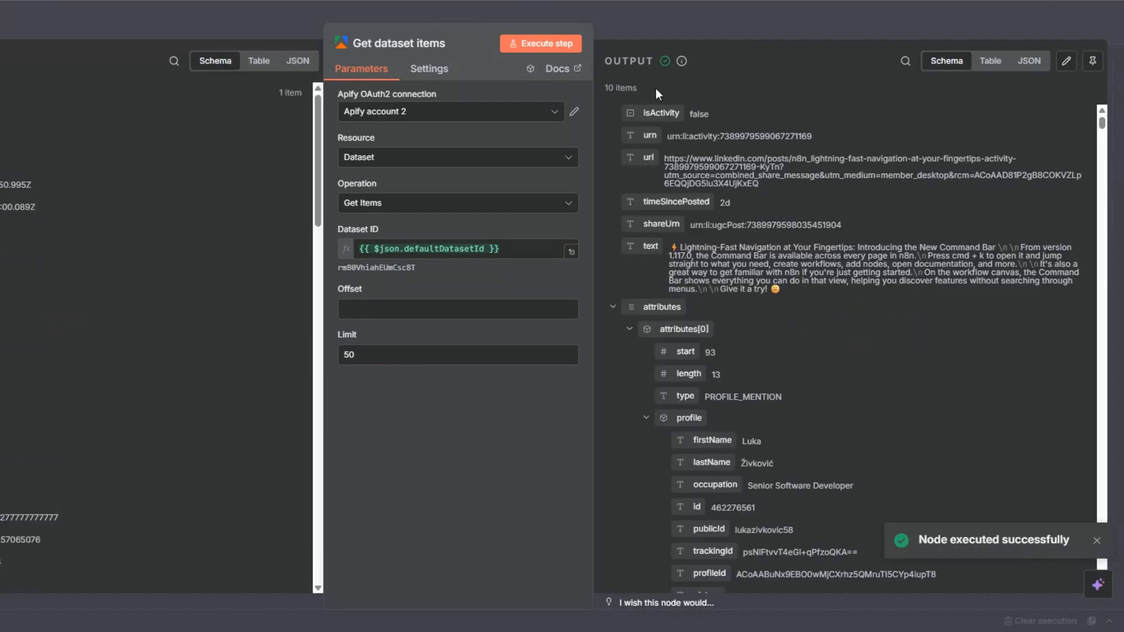
- Review the scraped posts in the dataset output and the Run an Actor node's input JSON
scroll(906, 350, down, 4)
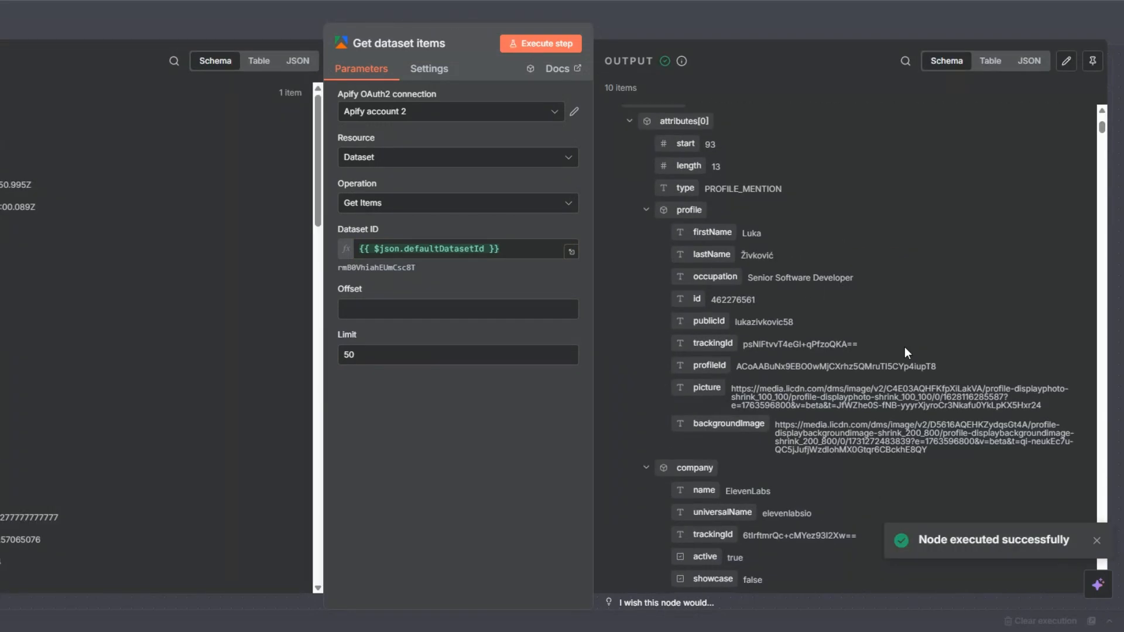
scroll(904, 350, up, 2)
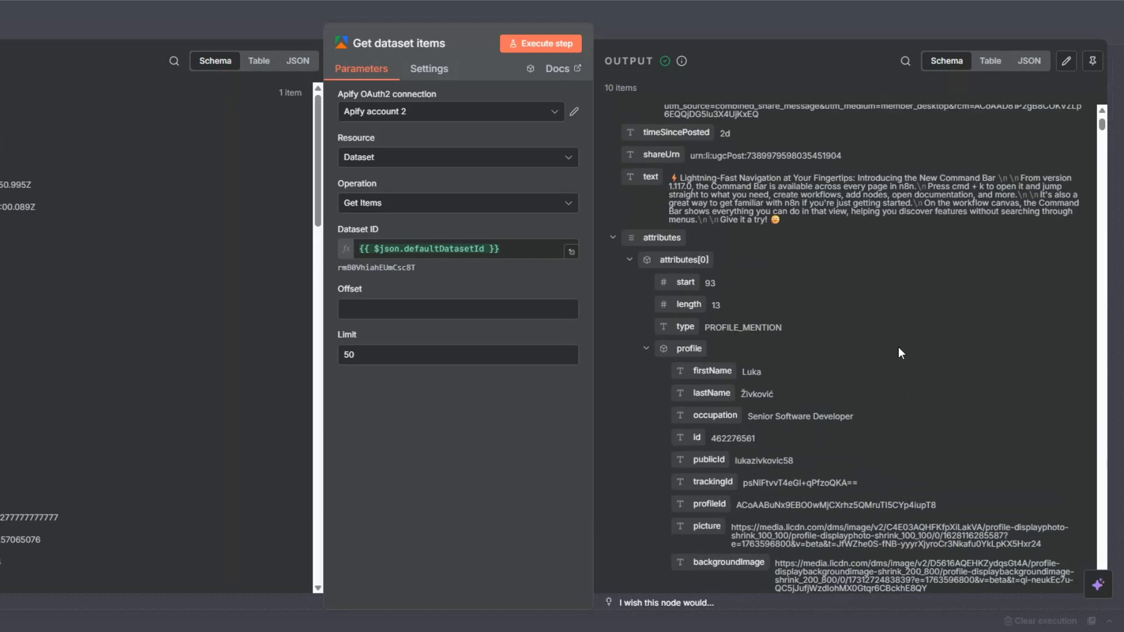
click(9, 248)
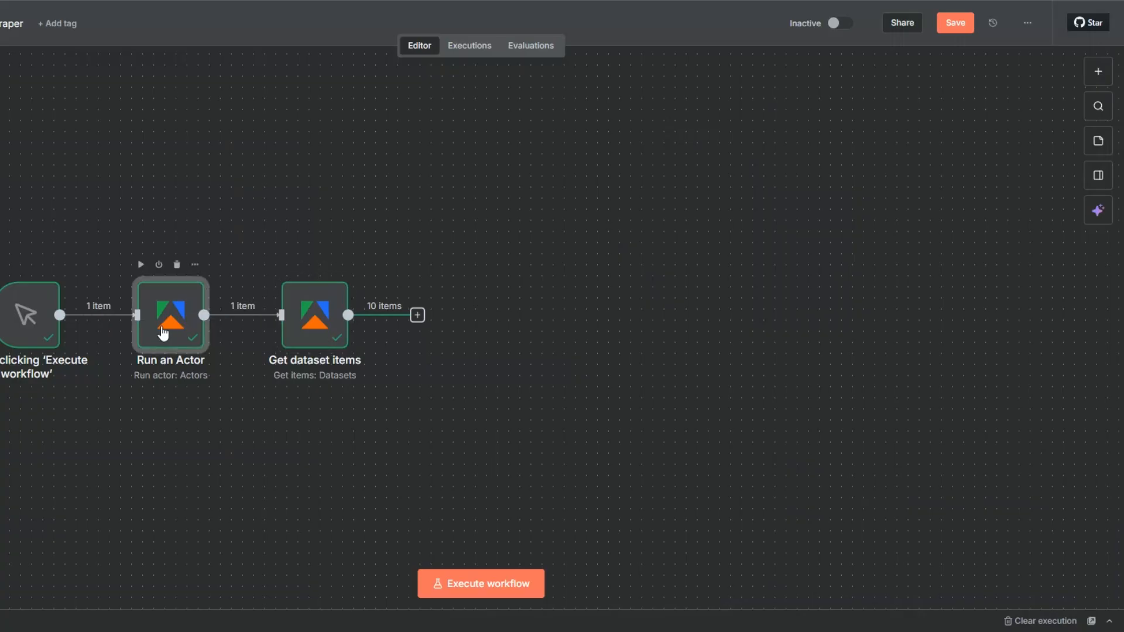
double_click(164, 333)
scroll(462, 374, down, 2)
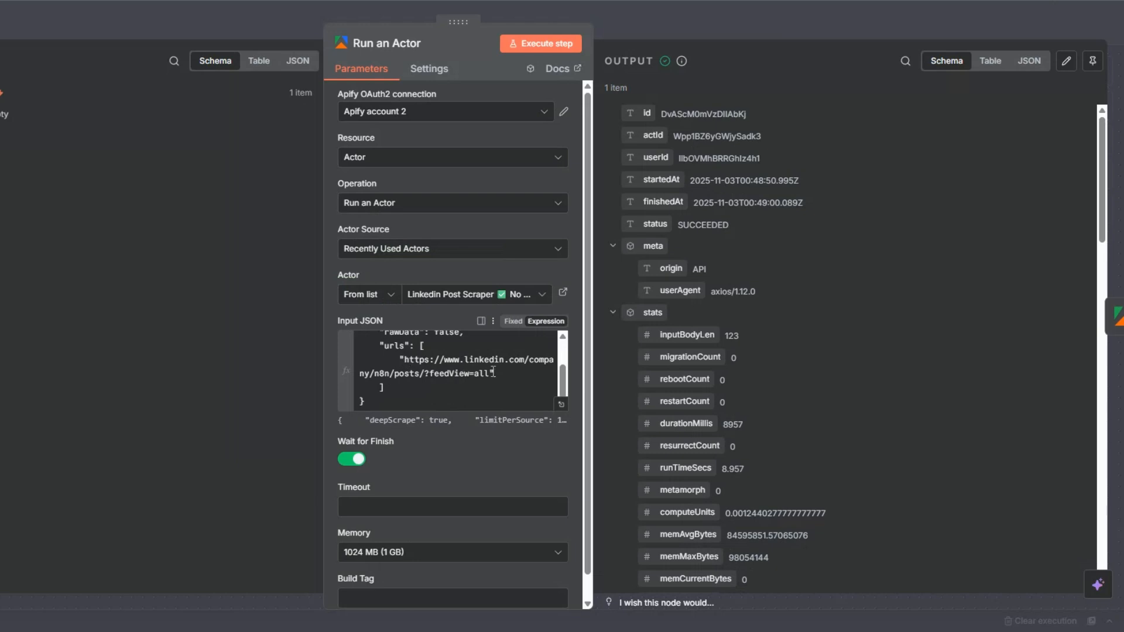
scroll(493, 372, up, 2)
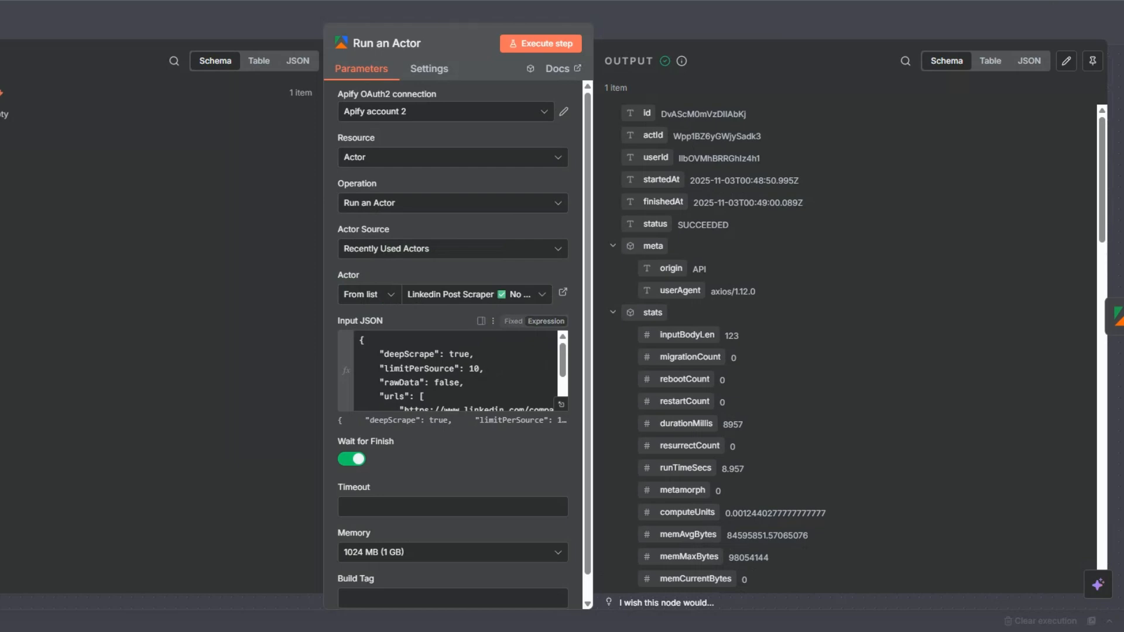
key(Escape)
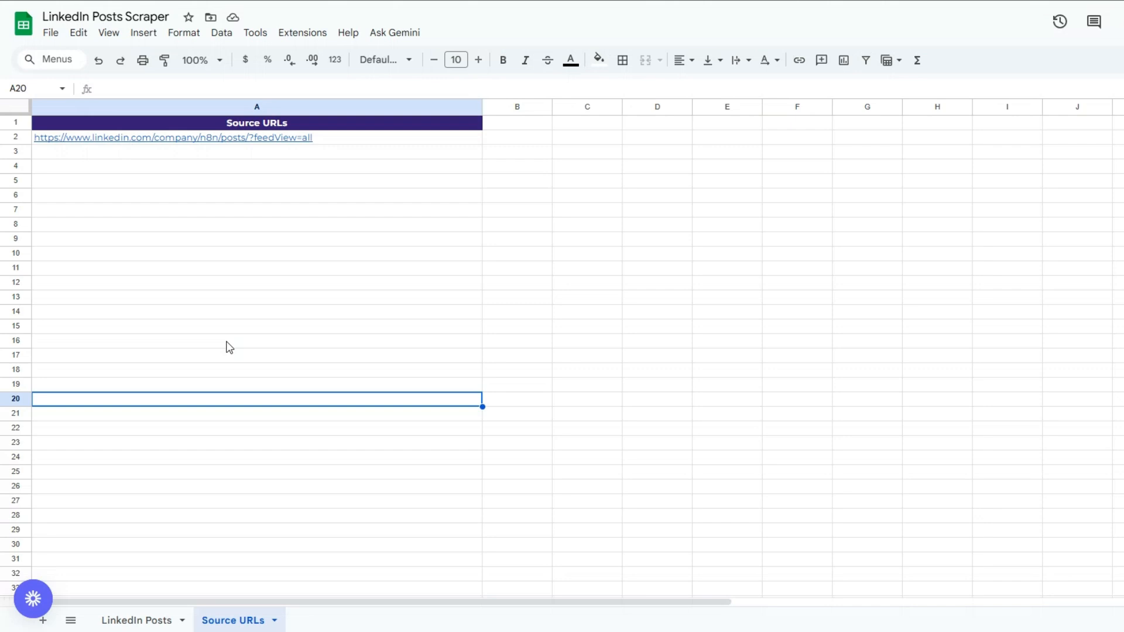
- Insert a Google Sheets "Get row(s) in sheet" node between the manual trigger and the Run an Actor node
click(241, 170)
click(251, 208)
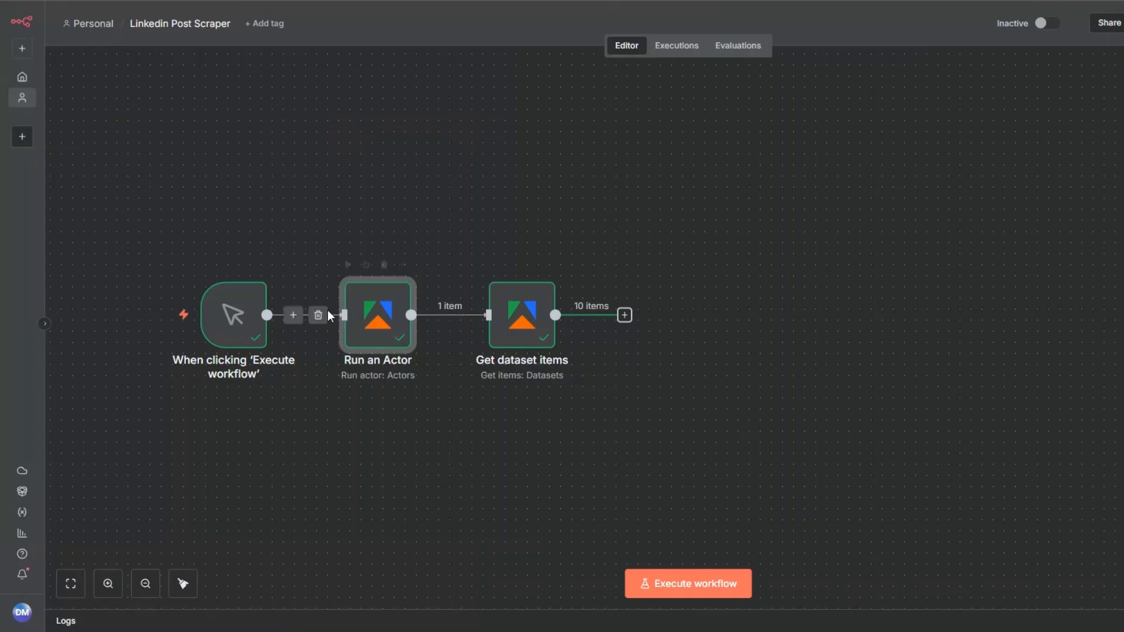
click(129, 317)
text(goog)
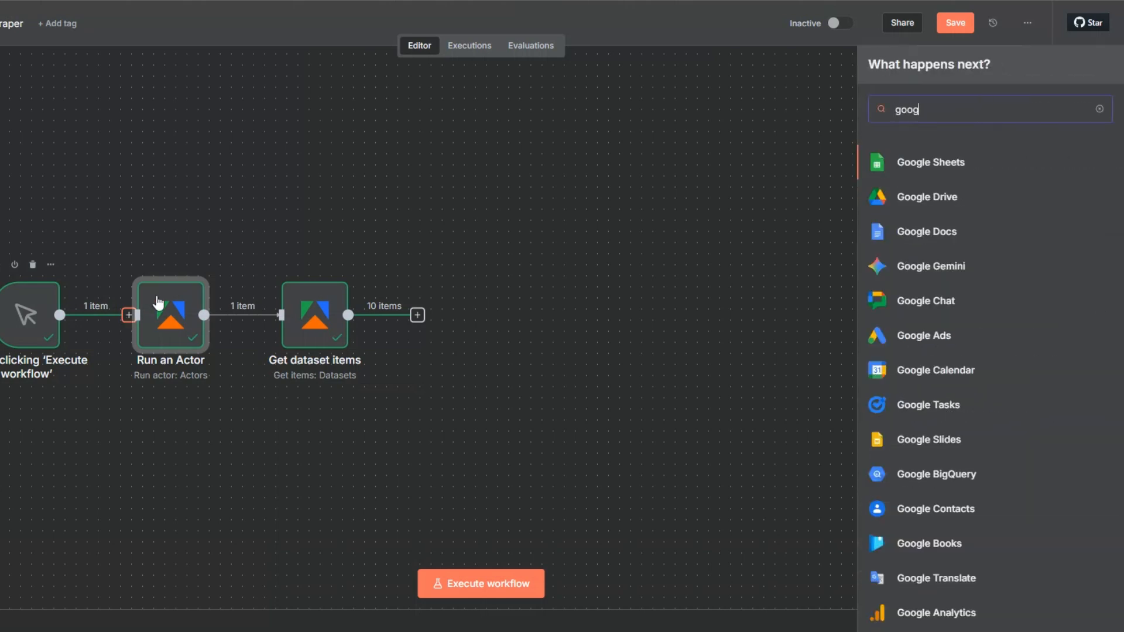
click(916, 164)
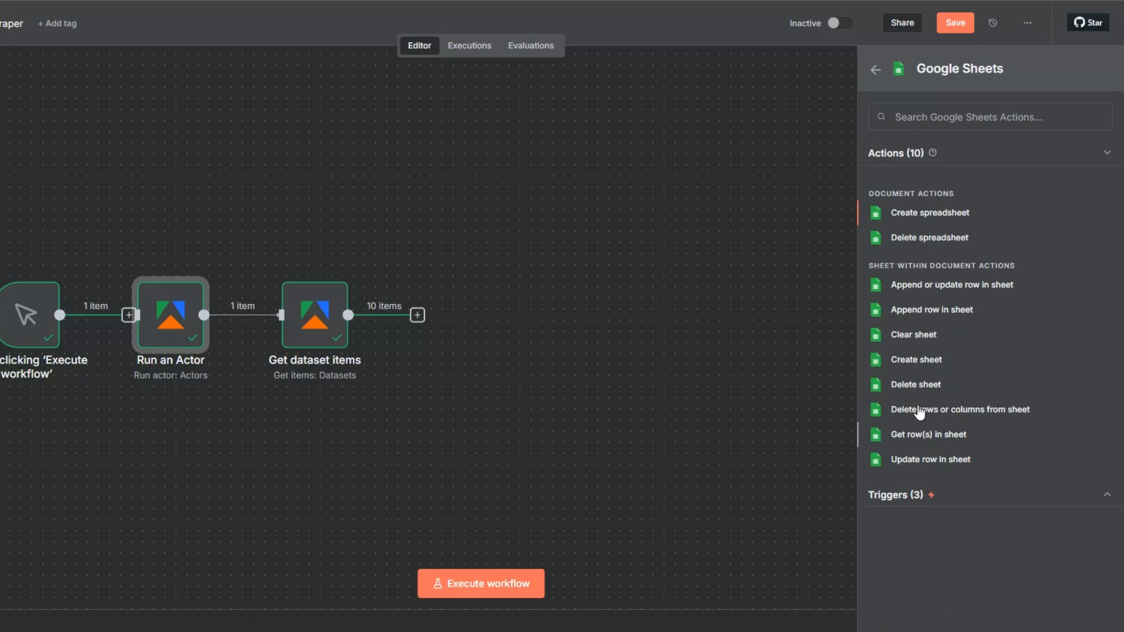
click(927, 435)
- Select the existing Google Sheets account as the node's credential
click(395, 111)
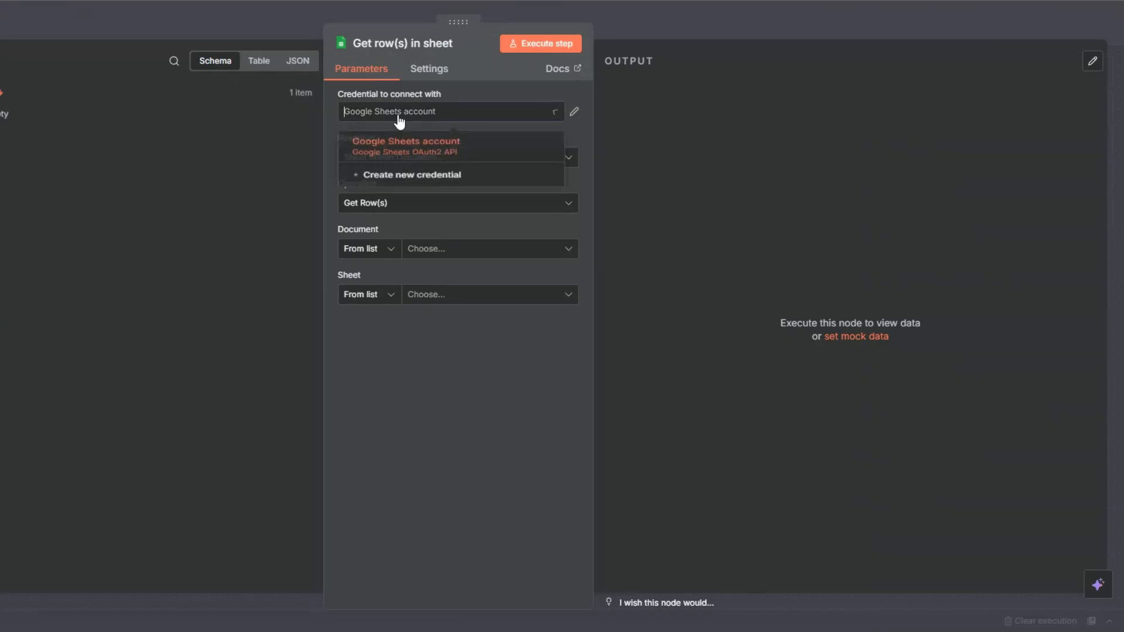
click(398, 181)
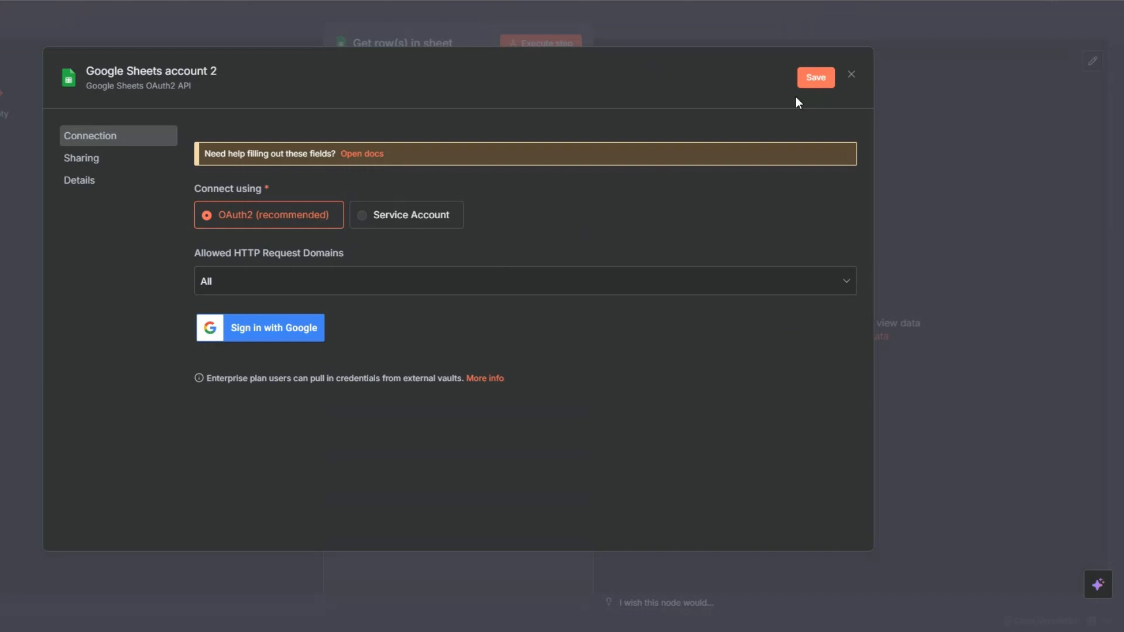
click(851, 76)
click(500, 343)
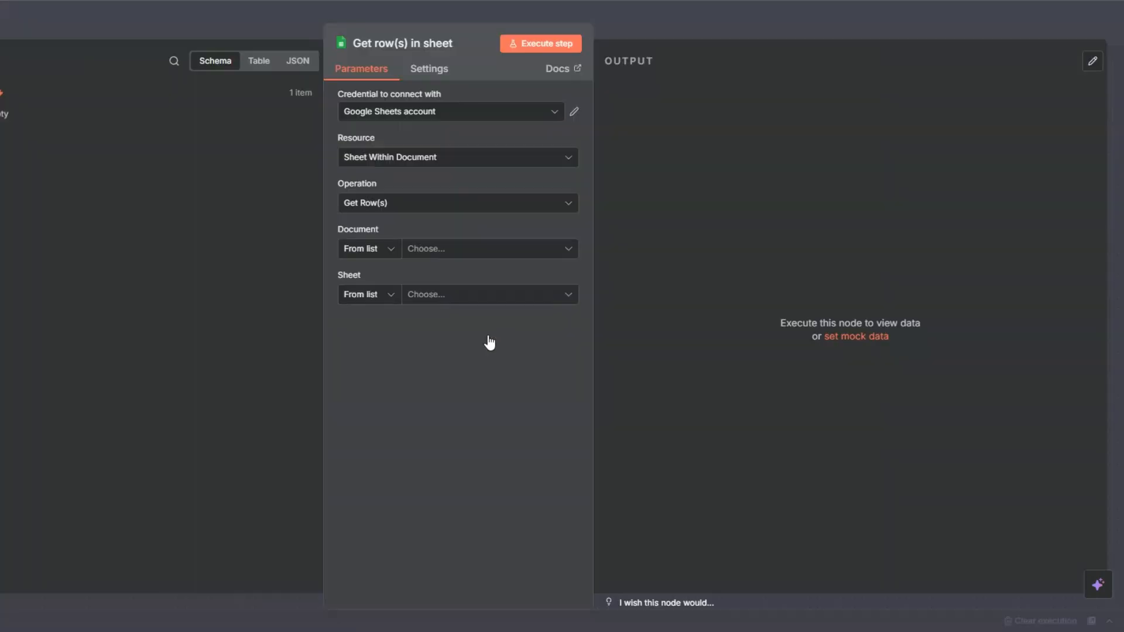
- Choose the LinkedIn Posts Scraper document and its Source URLs sheet, then execute the node
click(418, 250)
click(414, 309)
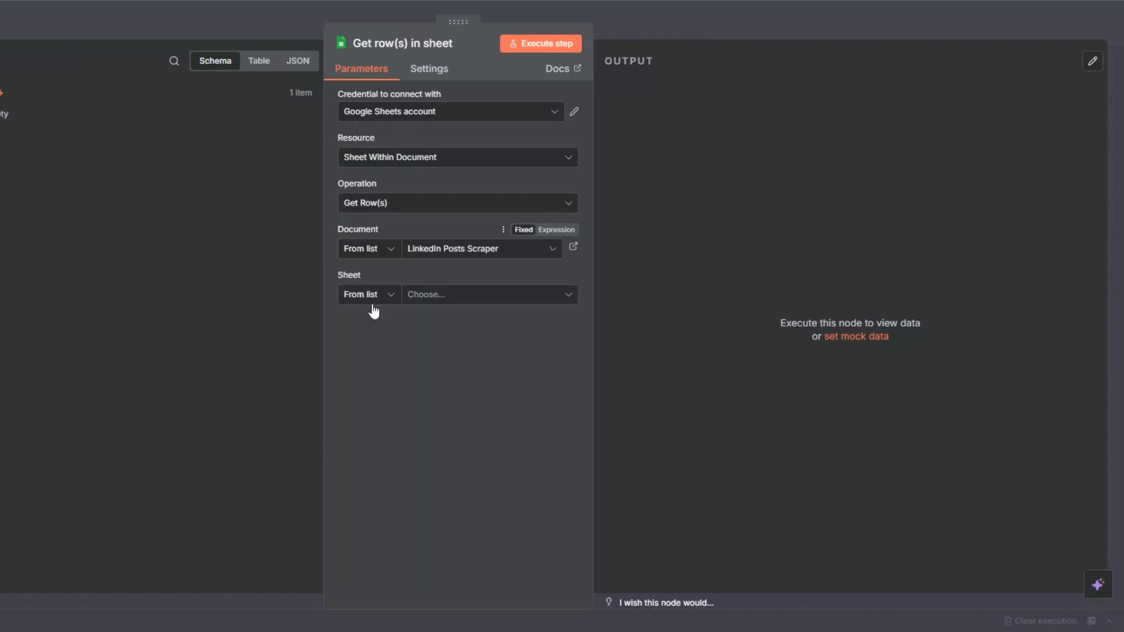
click(414, 298)
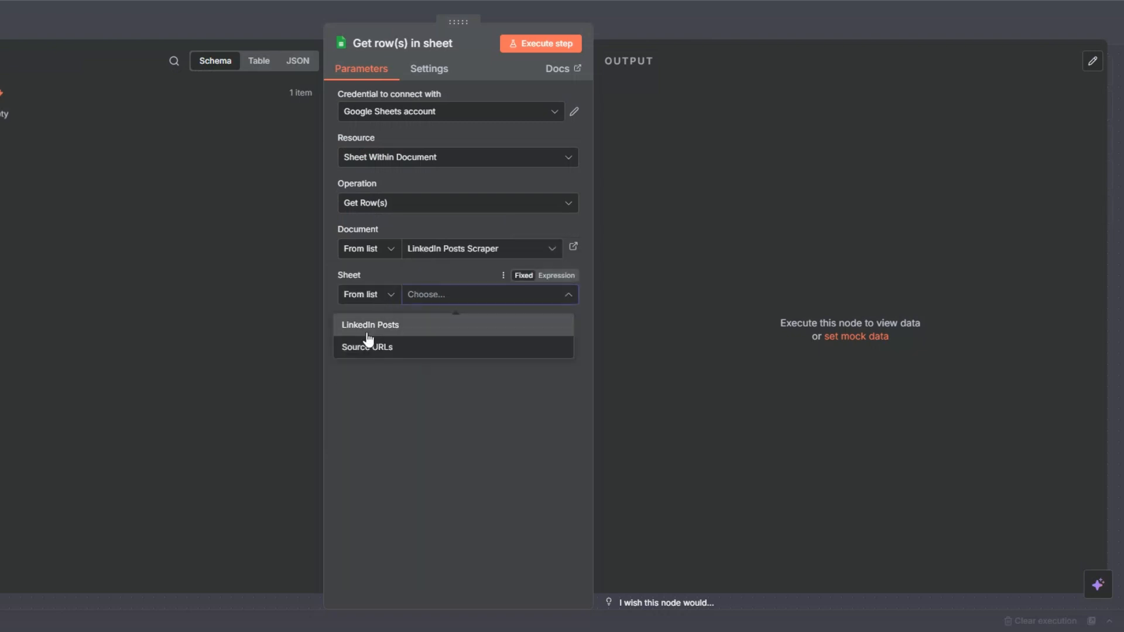
click(360, 349)
click(544, 45)
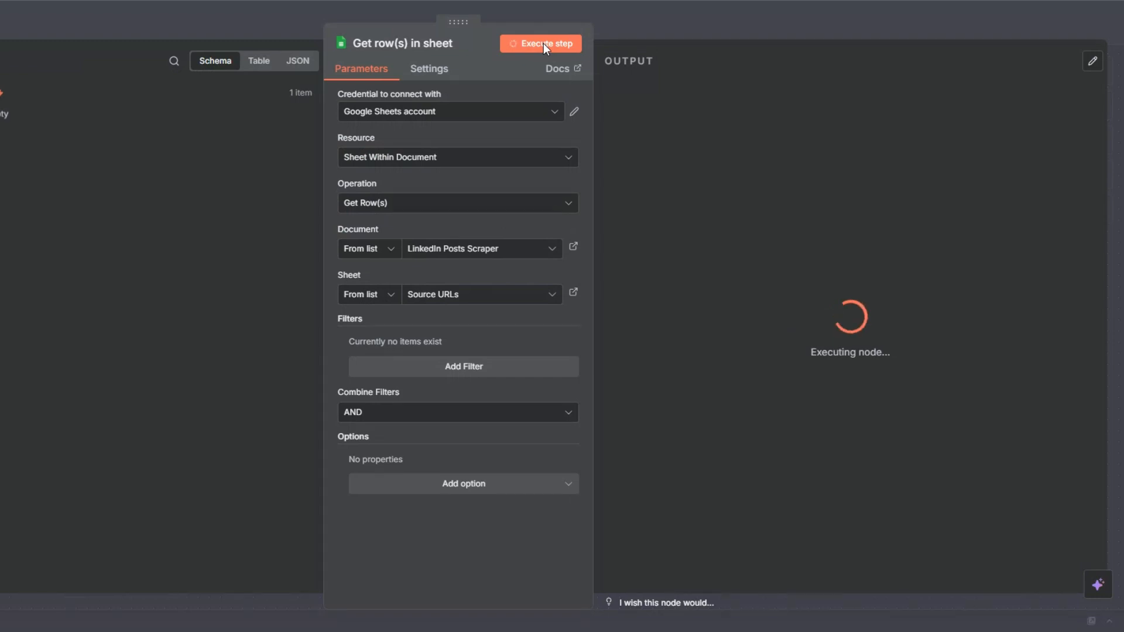
key(Escape)
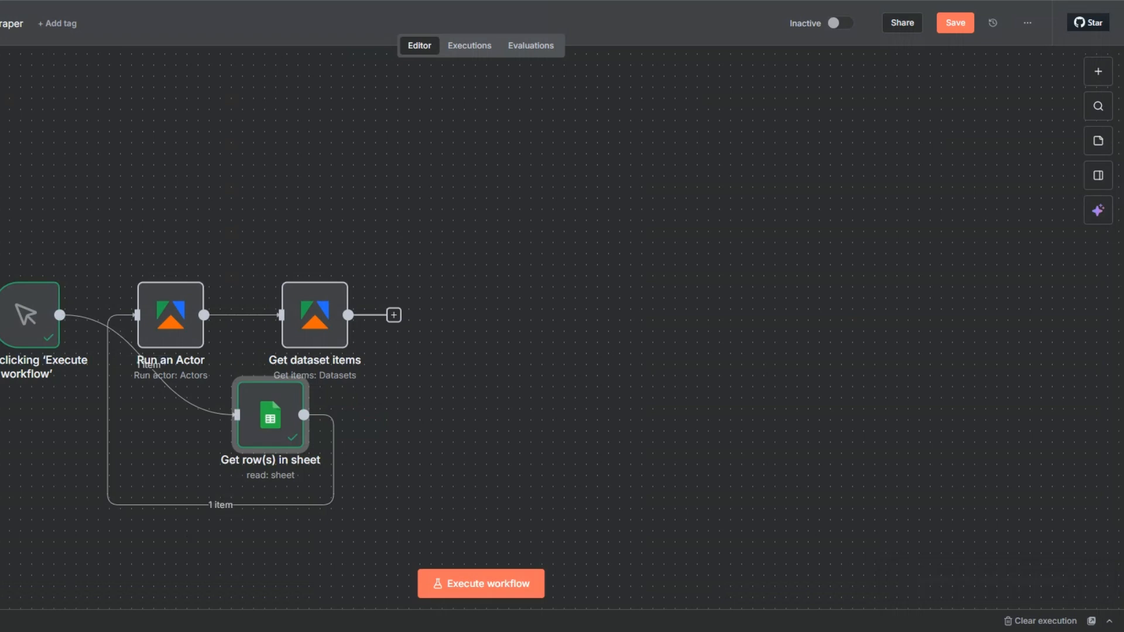
- Tidy up the canvas layout and rename the Google Sheets node to "Get Source URLs"
key(shift+alt+t)
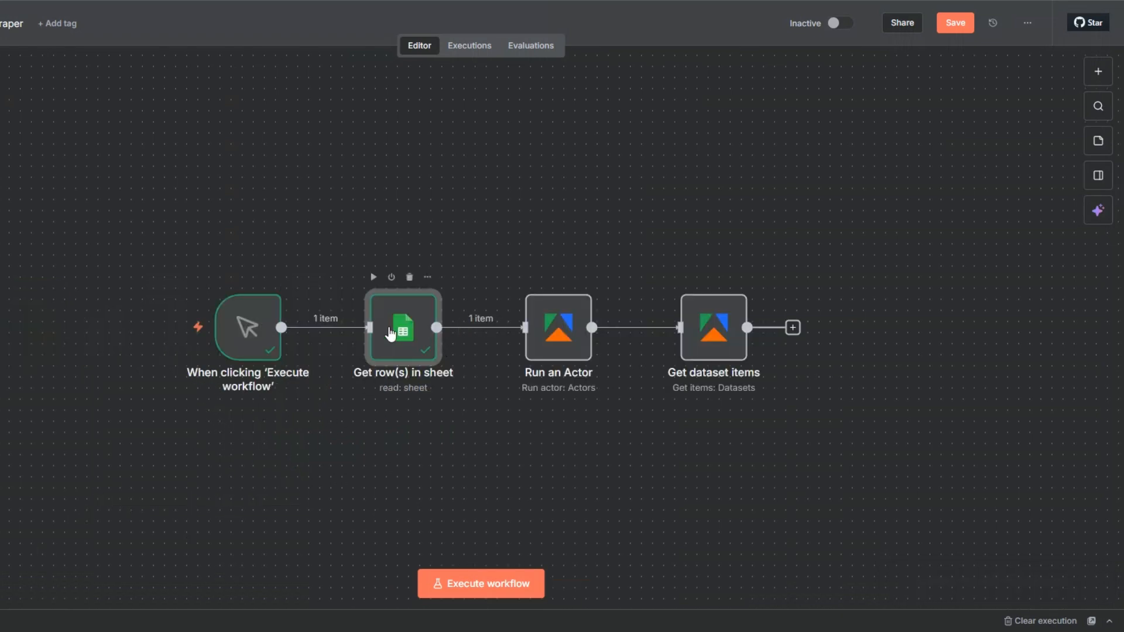
key(F2)
drag(349, 309, 420, 309)
text(Sou)
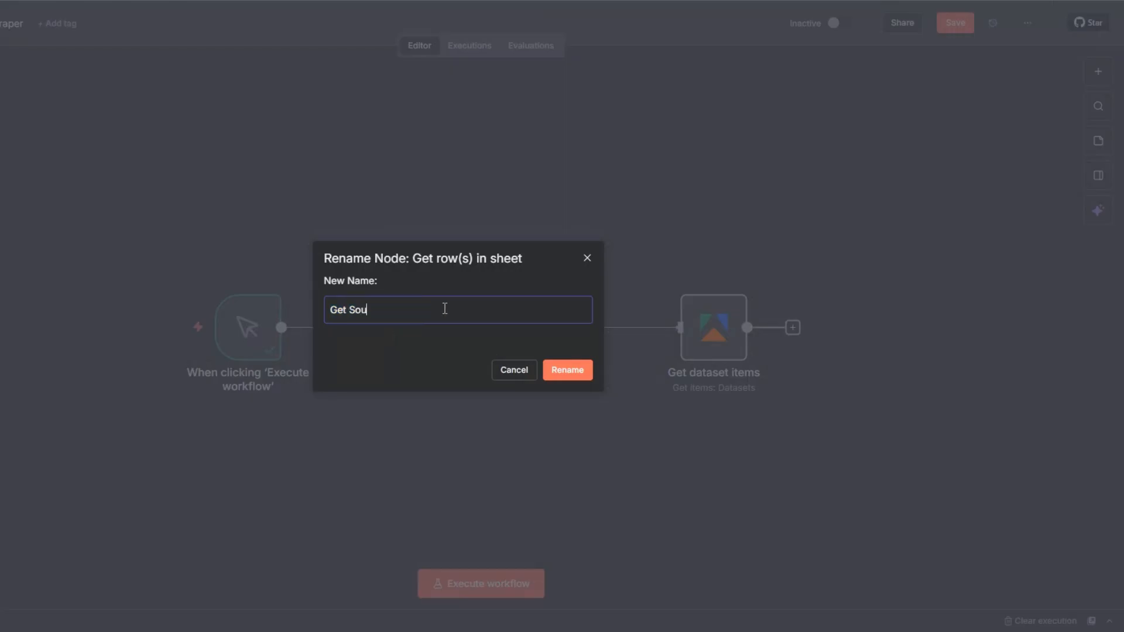
text(rce URLs)
click(566, 365)
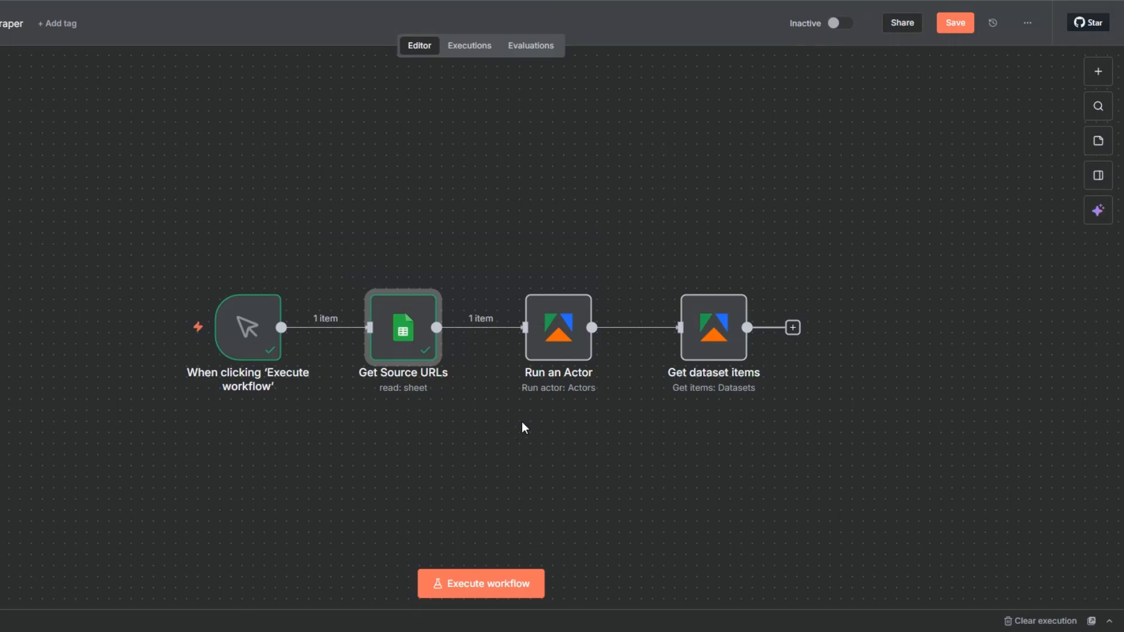
- In the Run an Actor node's Input JSON, replace the hard-coded URL with the Source URLs field from Get Source URLs
click(548, 344)
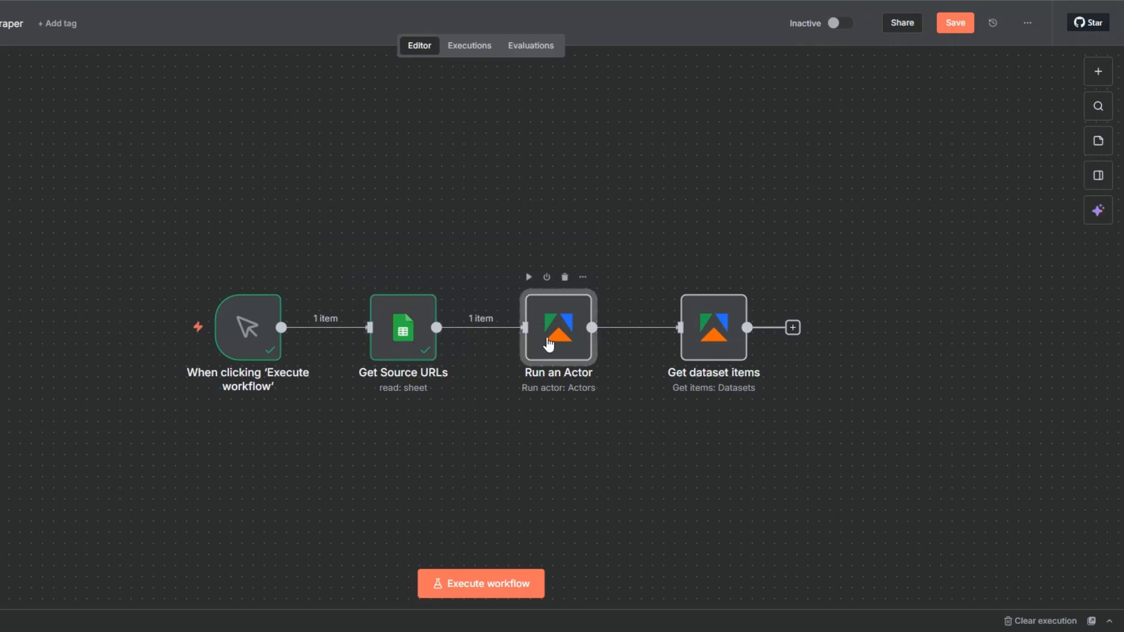
double_click(548, 344)
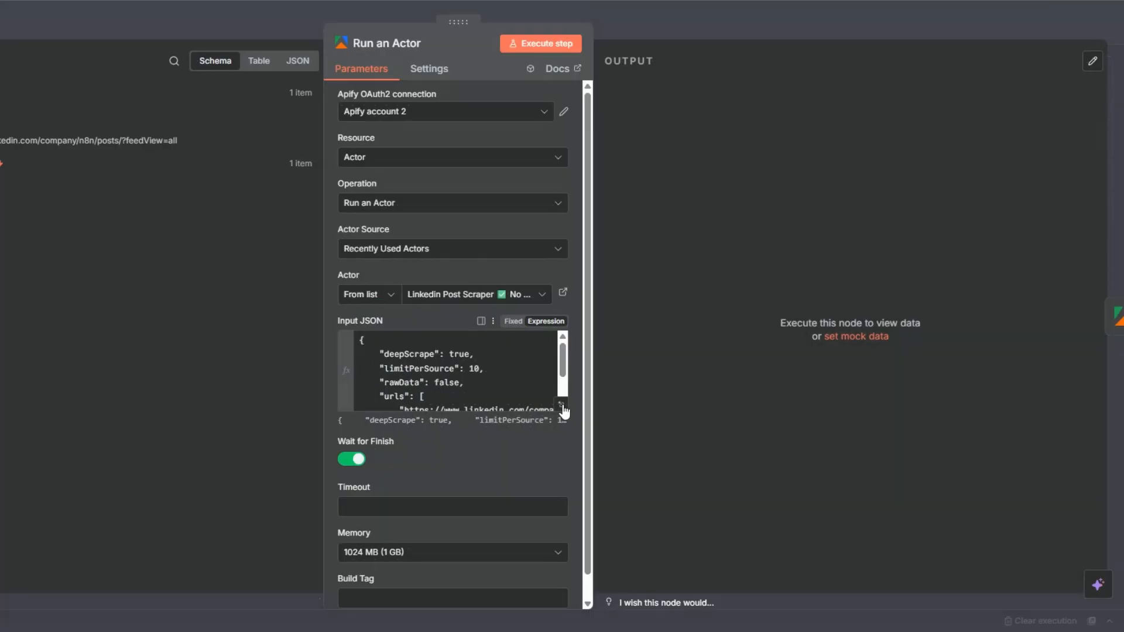
click(521, 390)
drag(177, 156, 647, 155)
key(BackSpace)
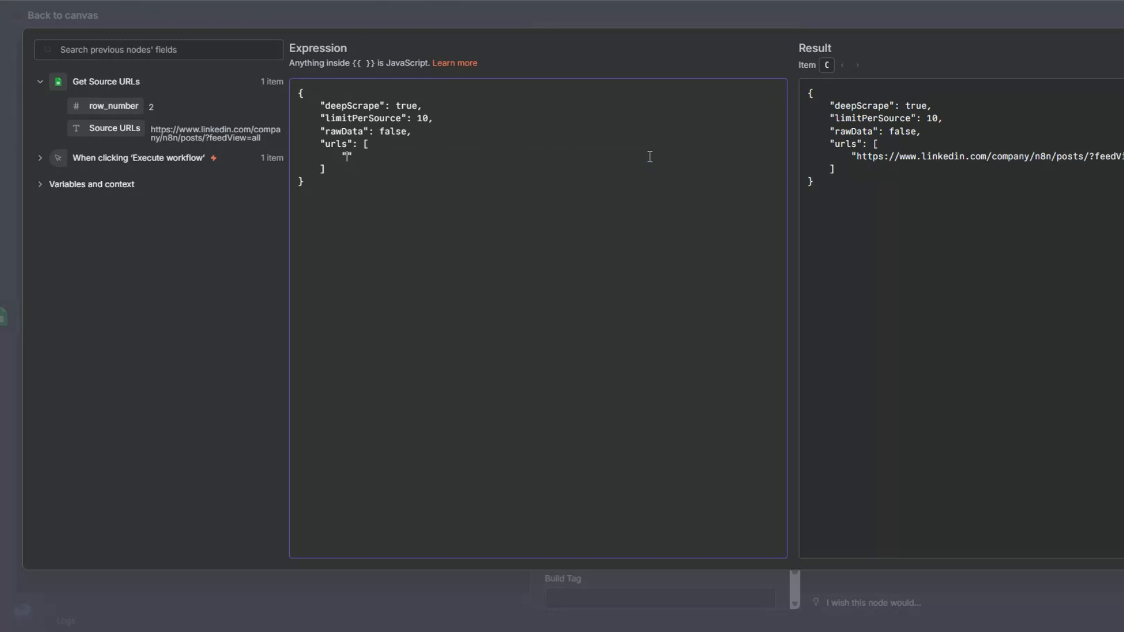
drag(105, 128, 350, 155)
click(5, 210)
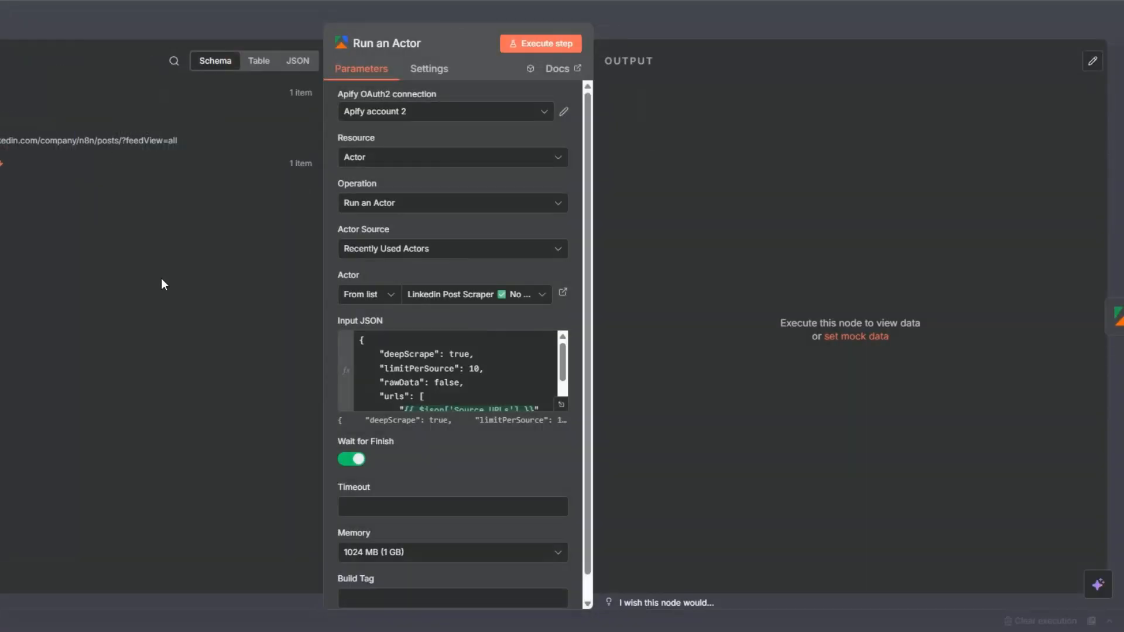
key(Escape)
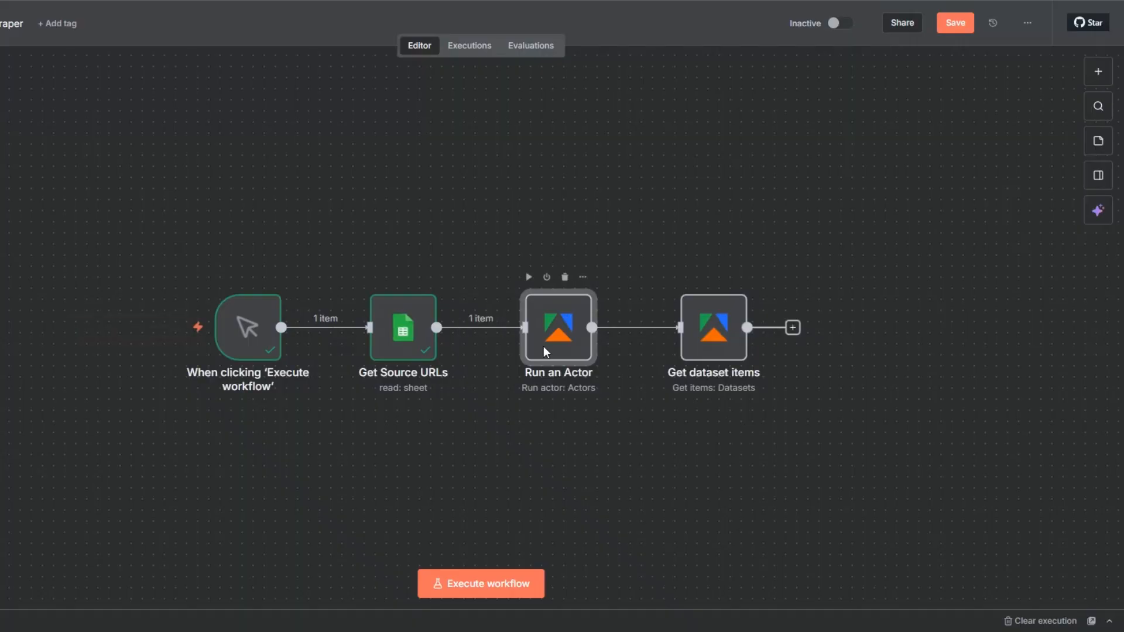
- Rename the Run an Actor node to "LinkedIn Post Scraper"
key(F2)
text(LinkedIn Post Scraper)
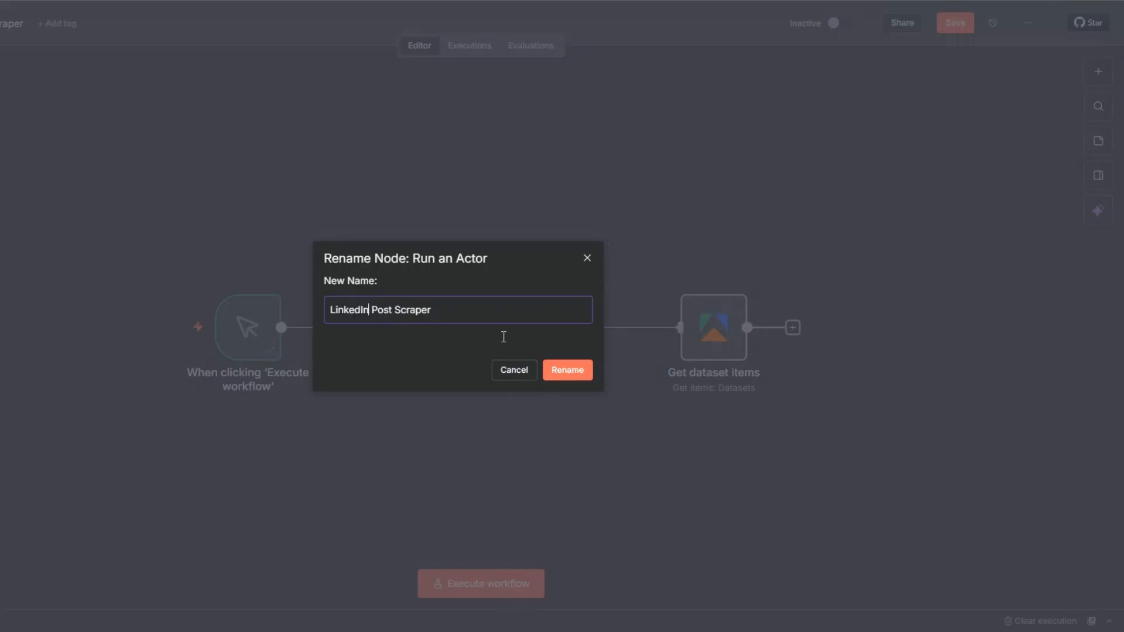
click(565, 371)
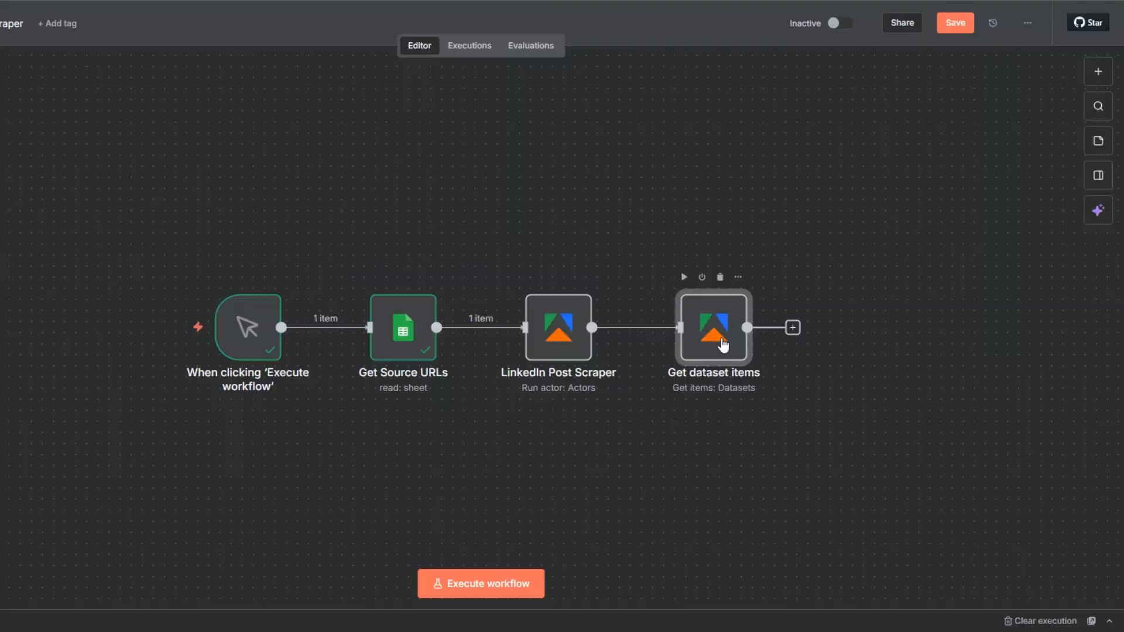
- Rename the Get dataset items node to "Get LinkedIn Posts"
key(F2)
drag(348, 310, 457, 311)
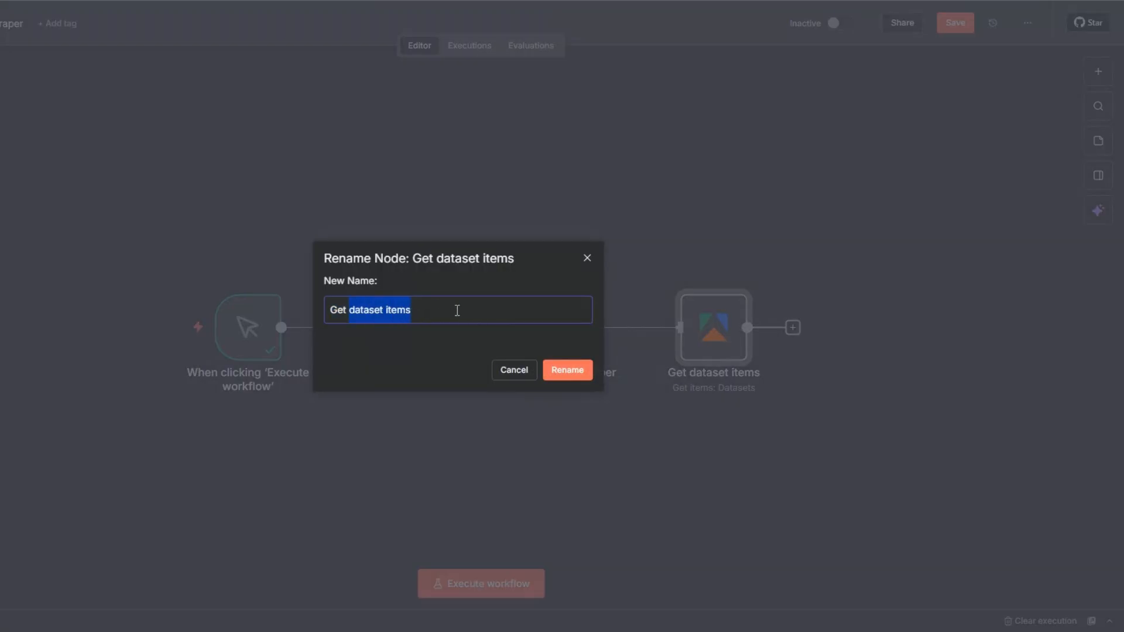
text(LinkedIn Posts)
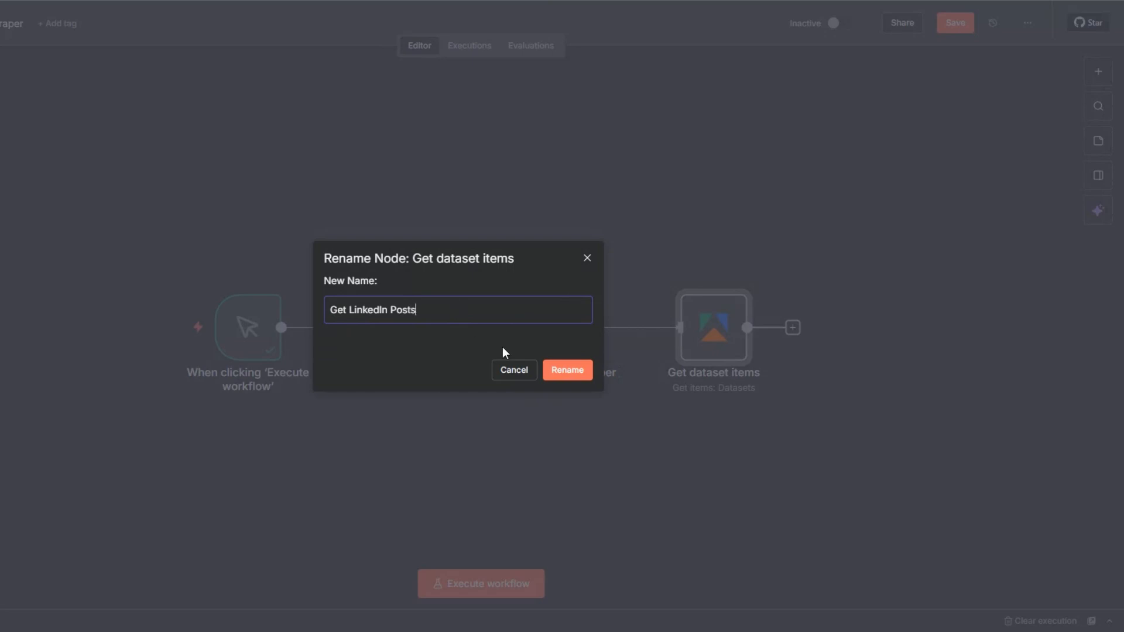
key(Return)
- Execute the whole workflow and save it
scroll(288, 316, right, 3)
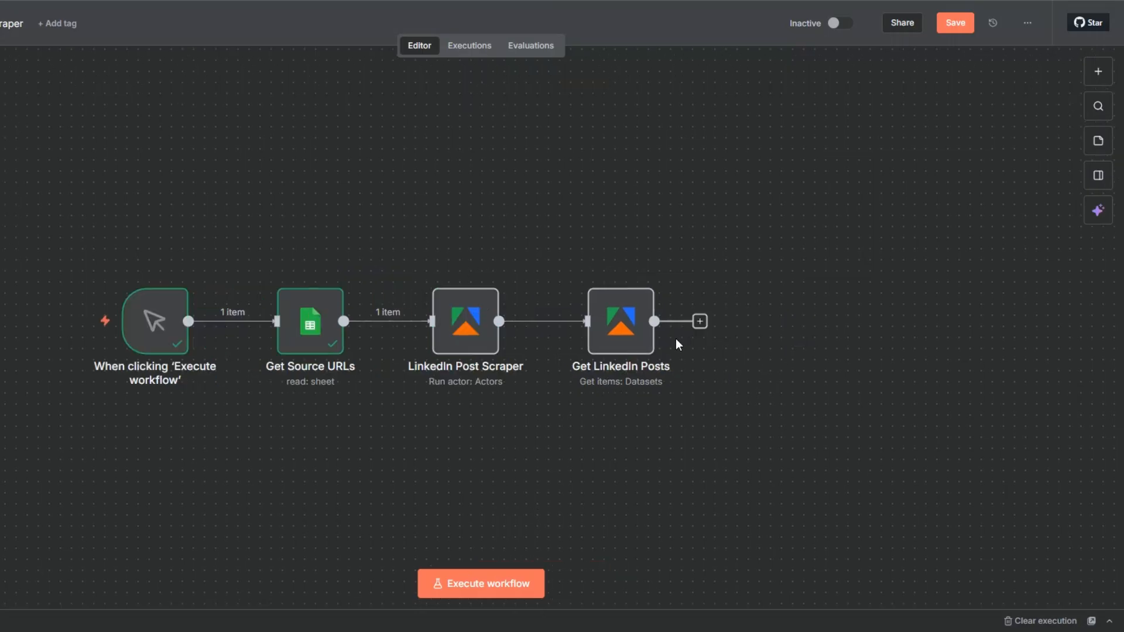
click(497, 584)
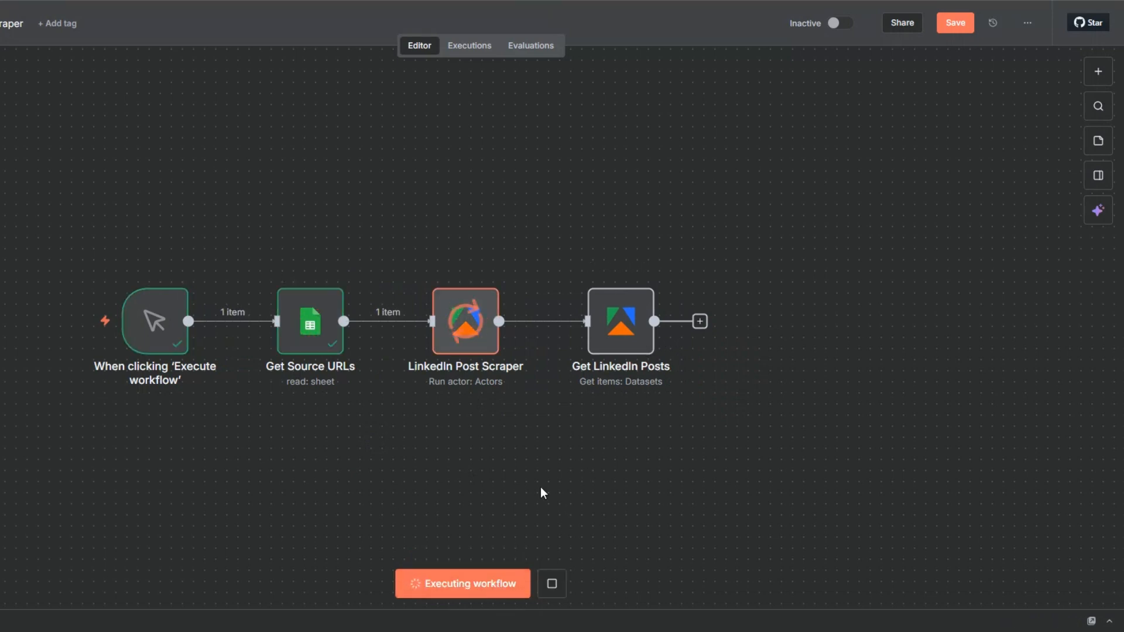
click(955, 23)
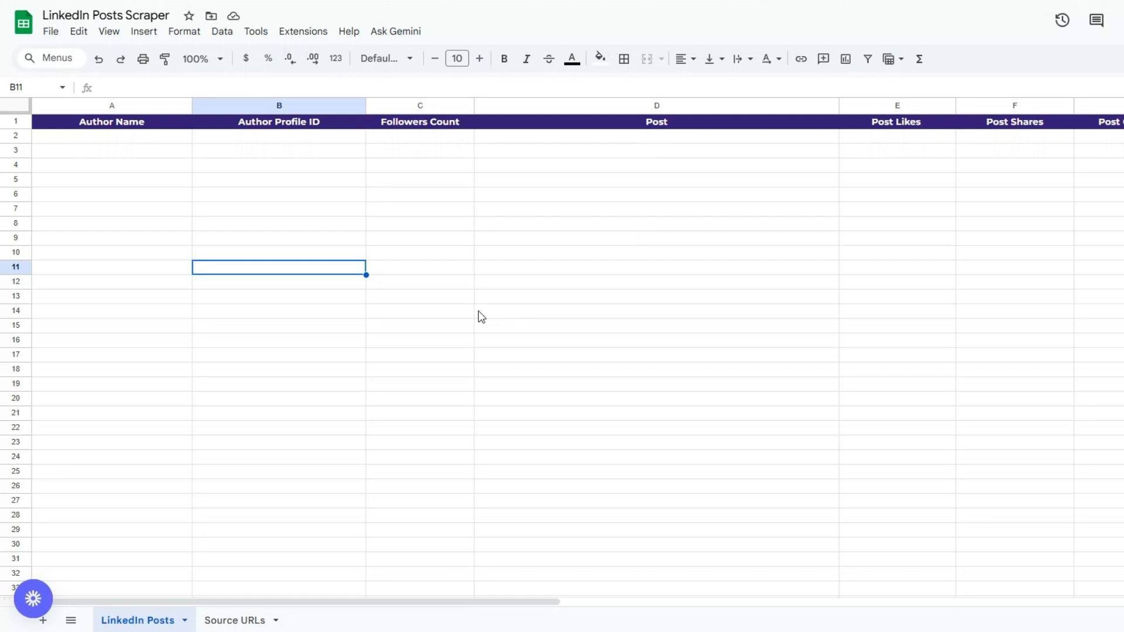
- Review the column headers of the LinkedIn Posts sheet in the spreadsheet
click(159, 225)
click(245, 226)
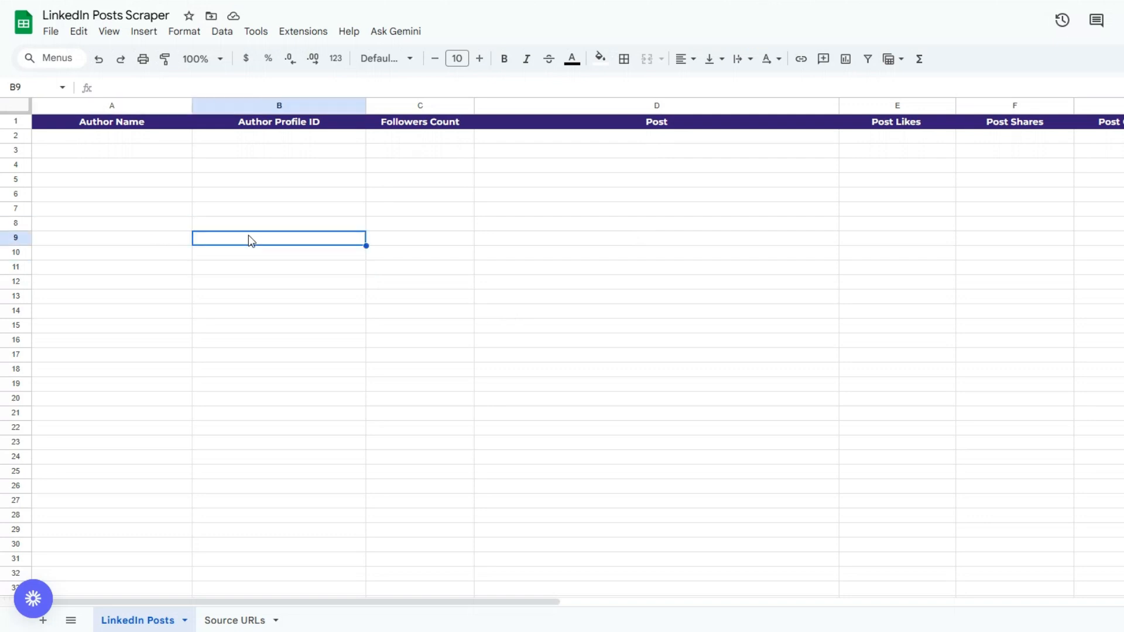
click(129, 227)
click(287, 227)
click(419, 211)
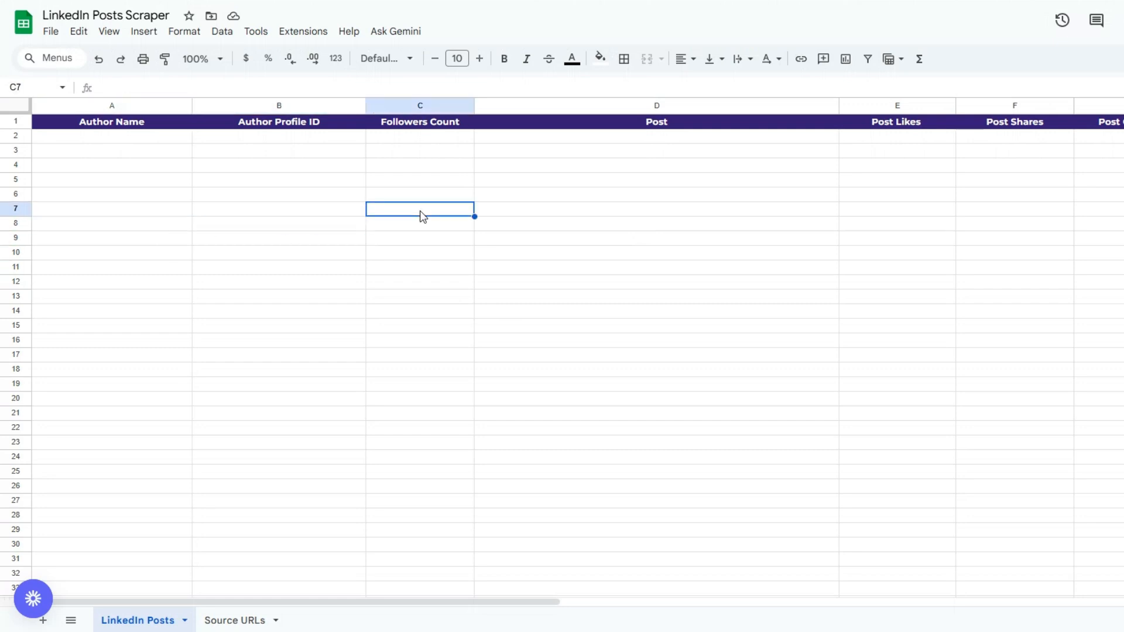
click(616, 211)
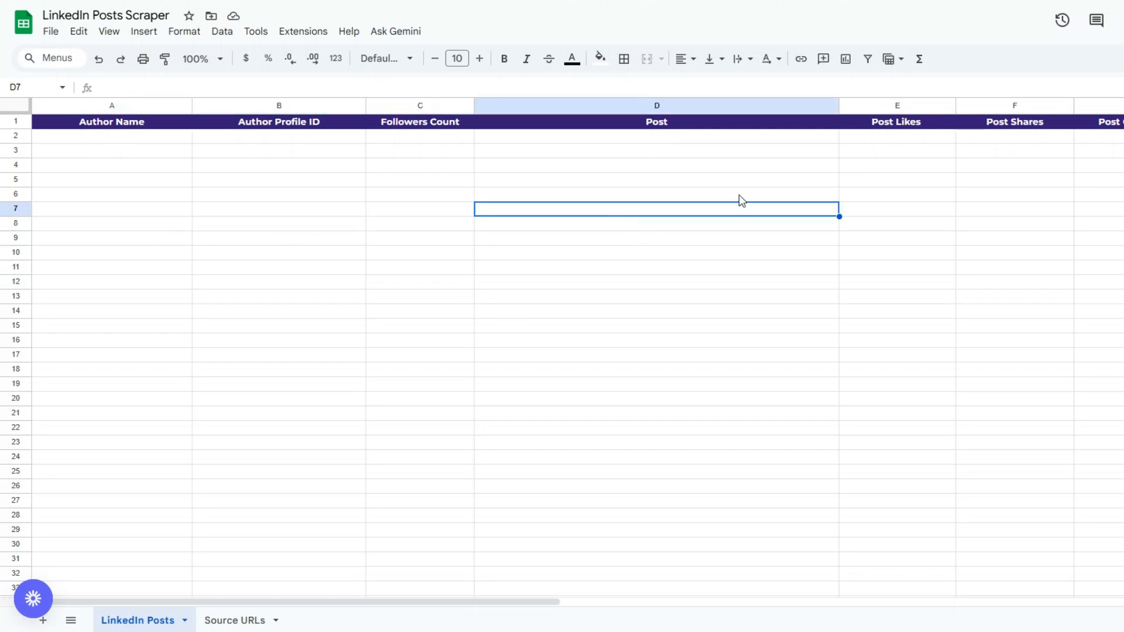
click(901, 212)
click(1040, 216)
click(1123, 218)
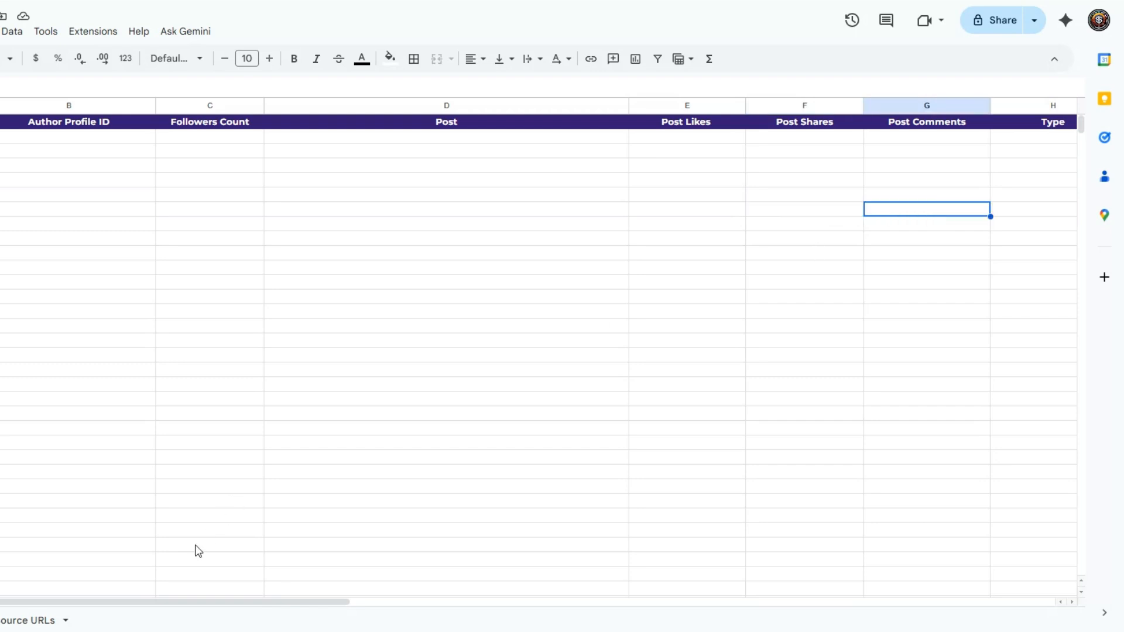
drag(168, 603, 479, 459)
click(496, 266)
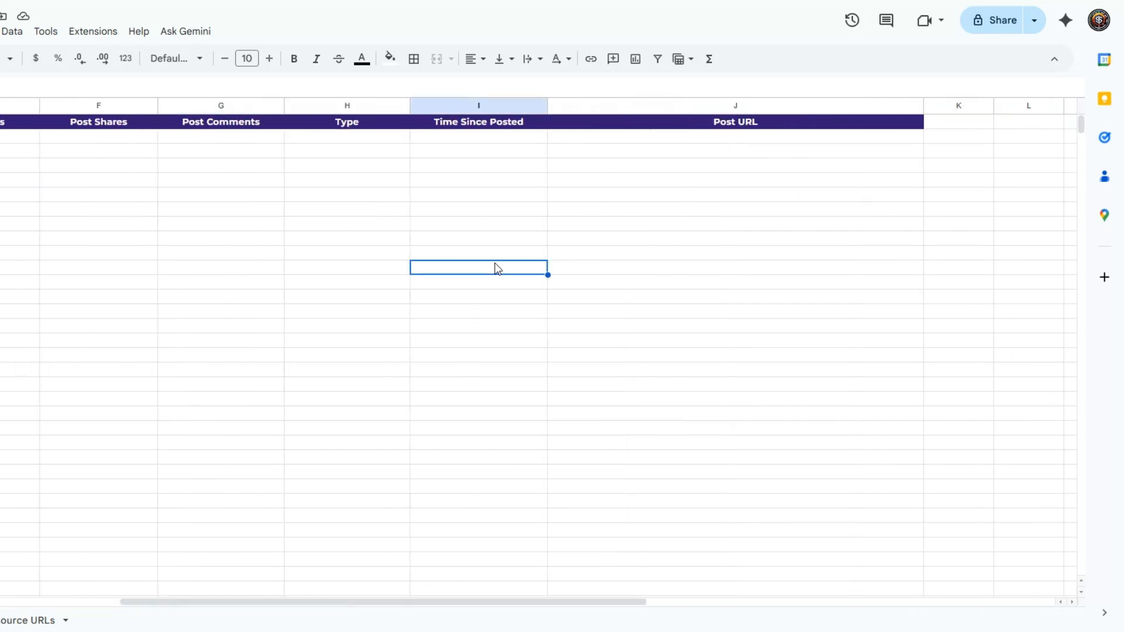
click(466, 185)
click(755, 209)
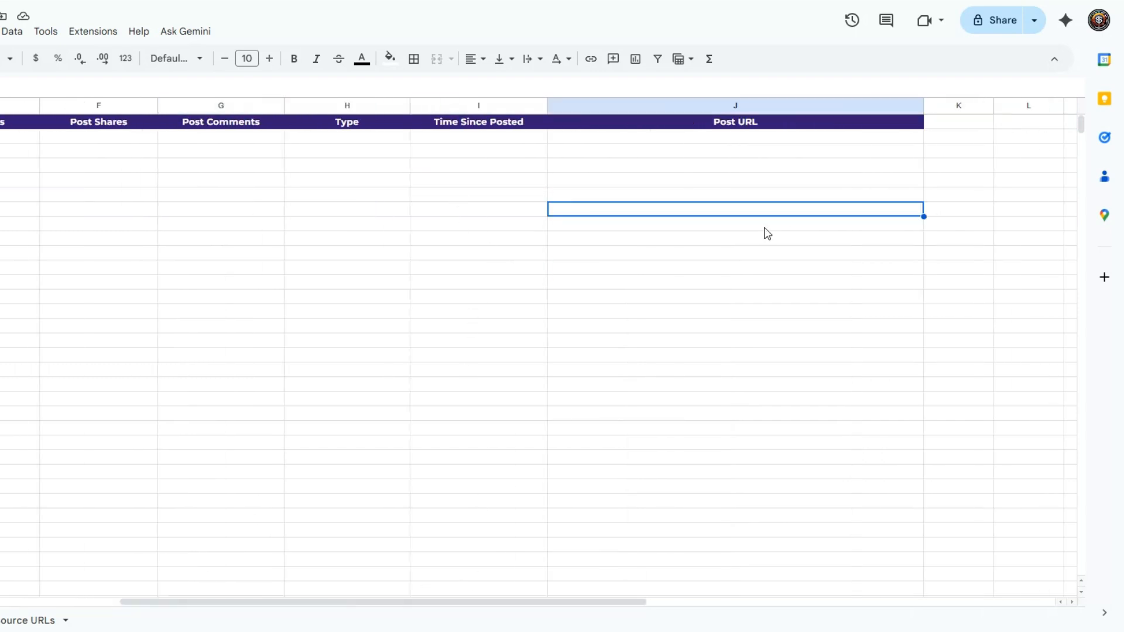
- Widen the Post URL column slightly
drag(924, 105, 964, 105)
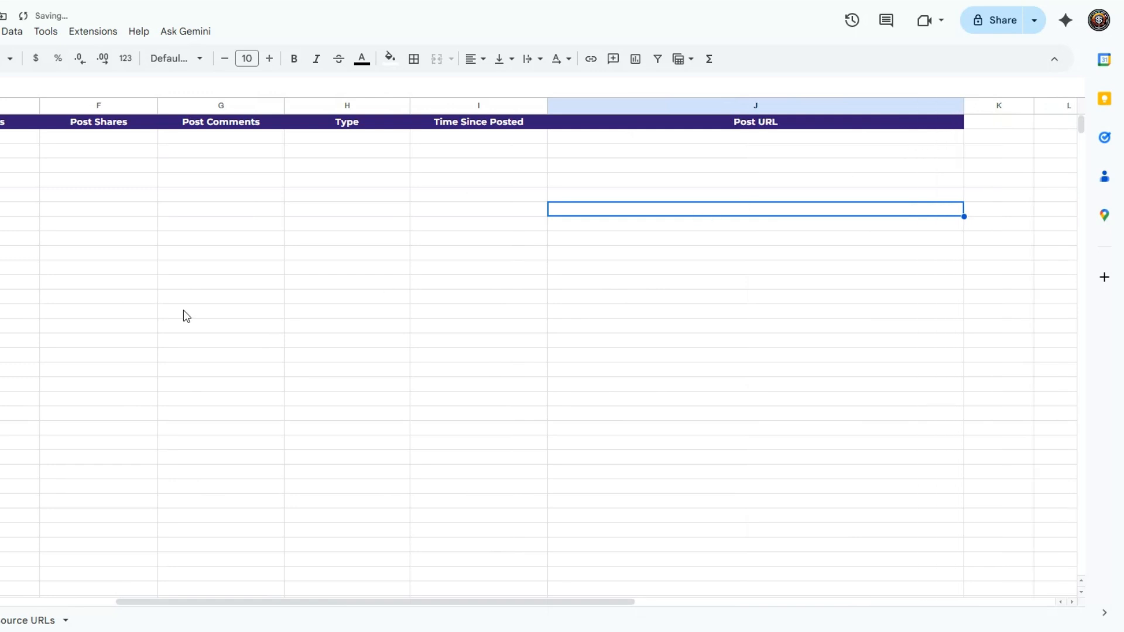
key(Left)
key(Left)
key(Left)
drag(163, 604, 3, 602)
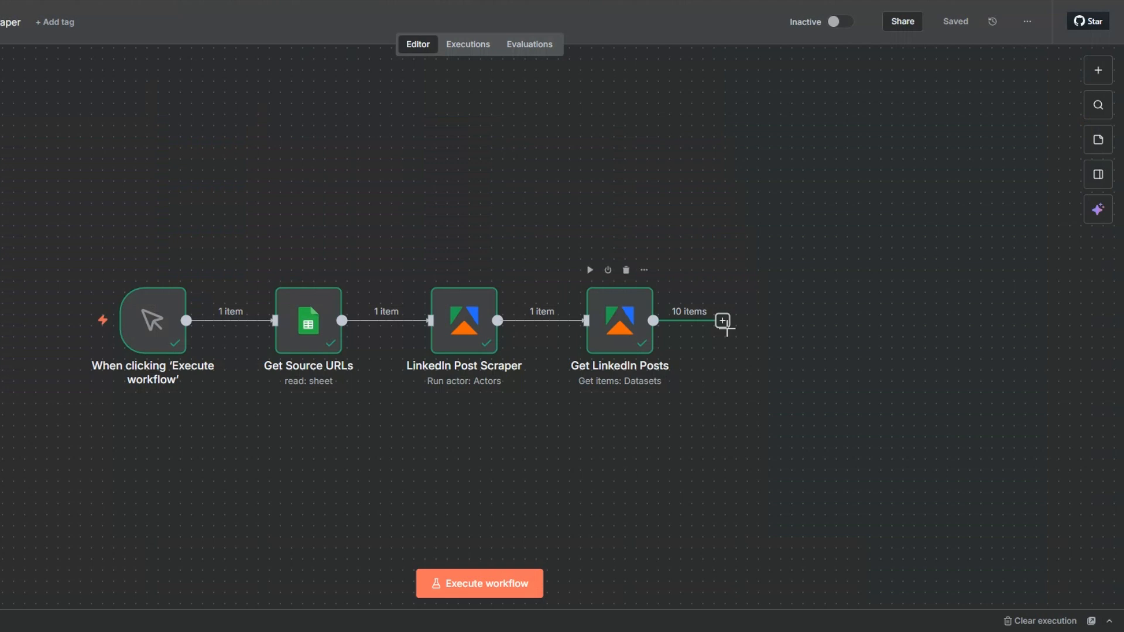
- Add a Google Sheets "Append row in sheet" node after Get LinkedIn Posts
click(723, 321)
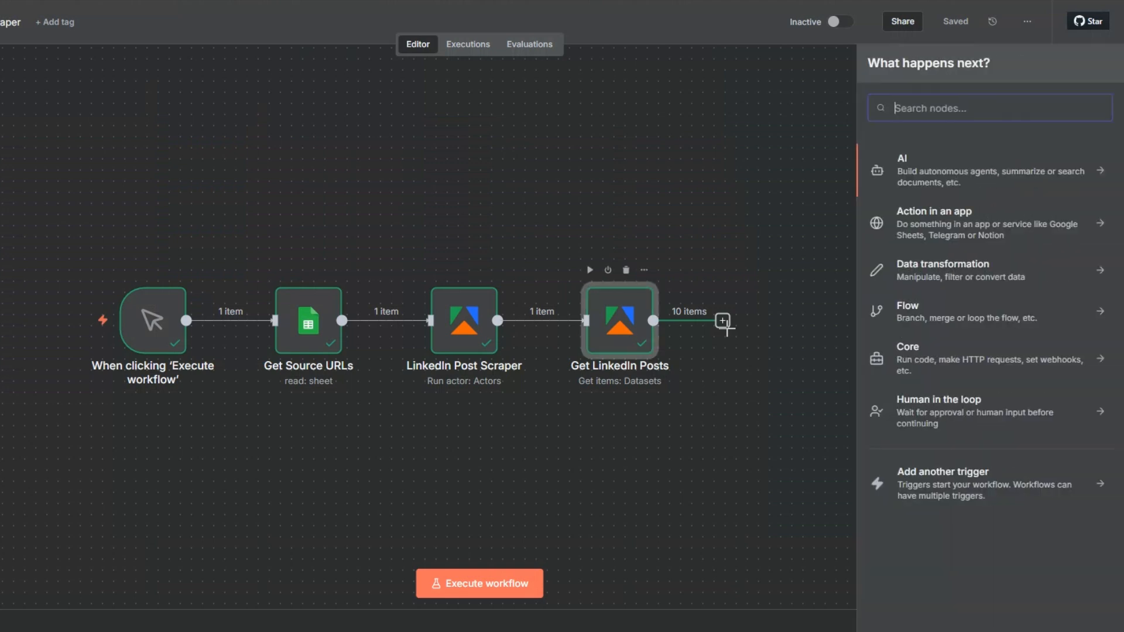
text(goo)
click(936, 161)
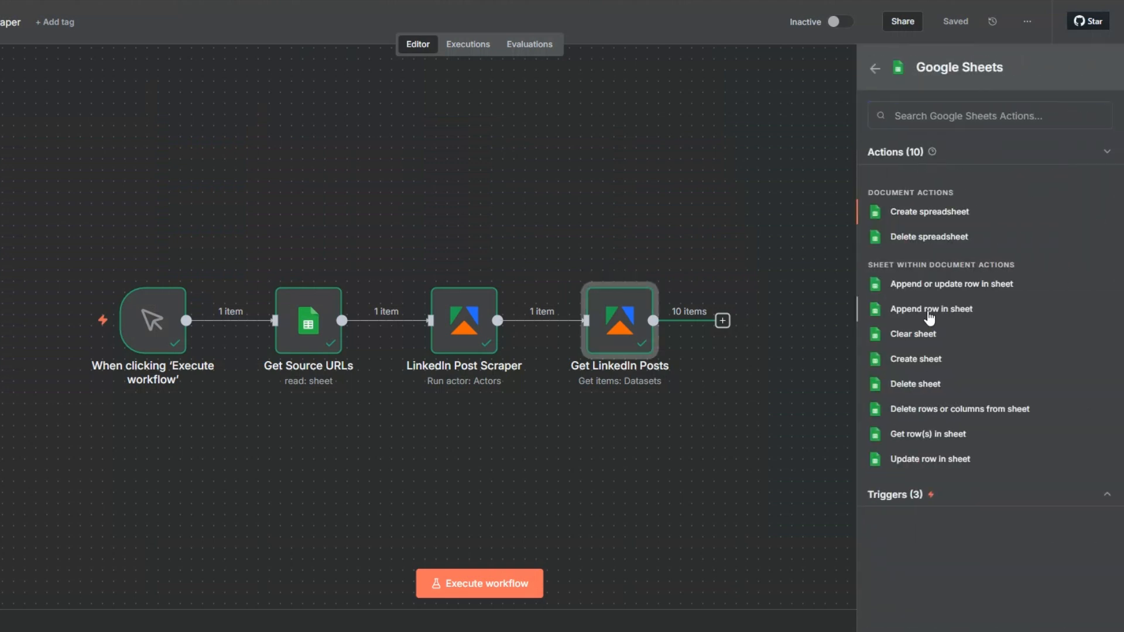
click(929, 316)
- Choose the LinkedIn Posts Scraper document and its LinkedIn Posts sheet for the append node
click(443, 250)
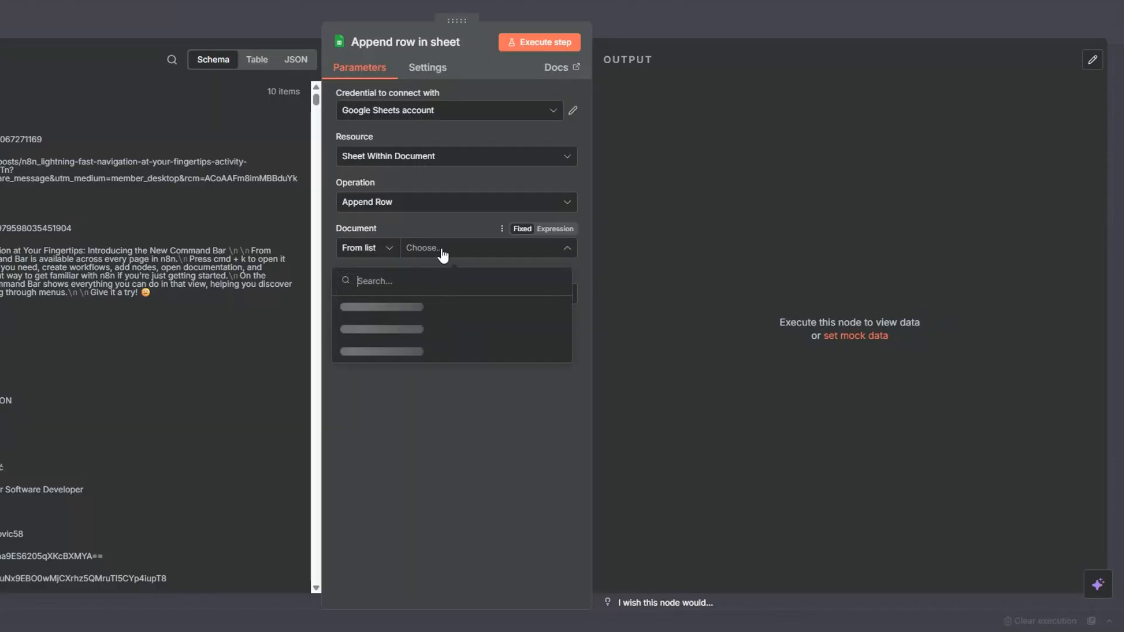
click(388, 309)
click(431, 302)
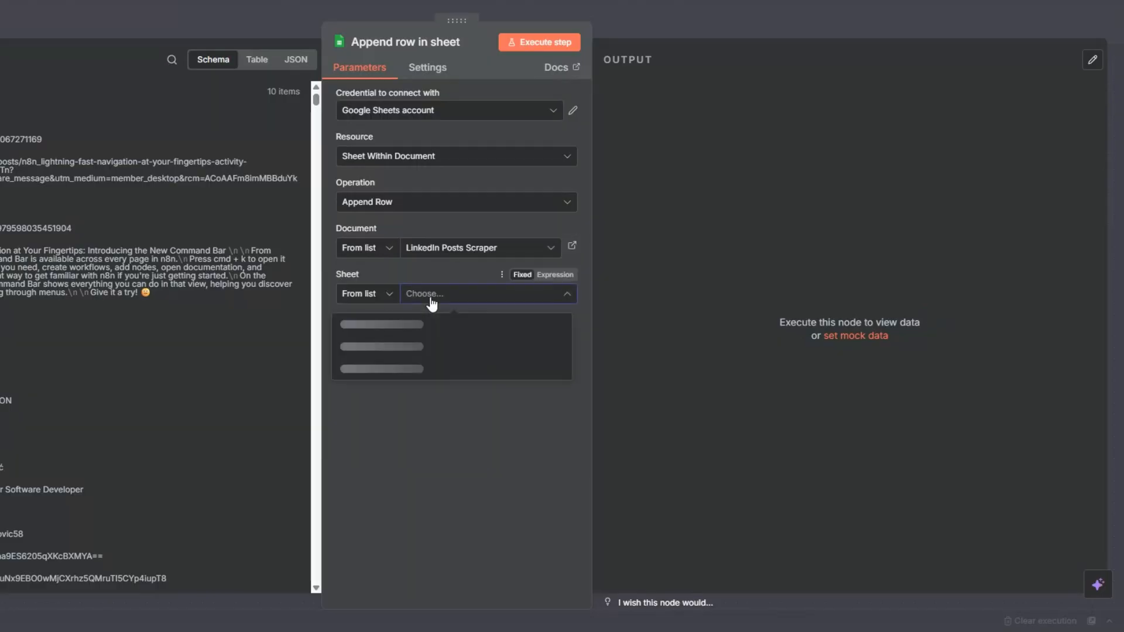
click(366, 325)
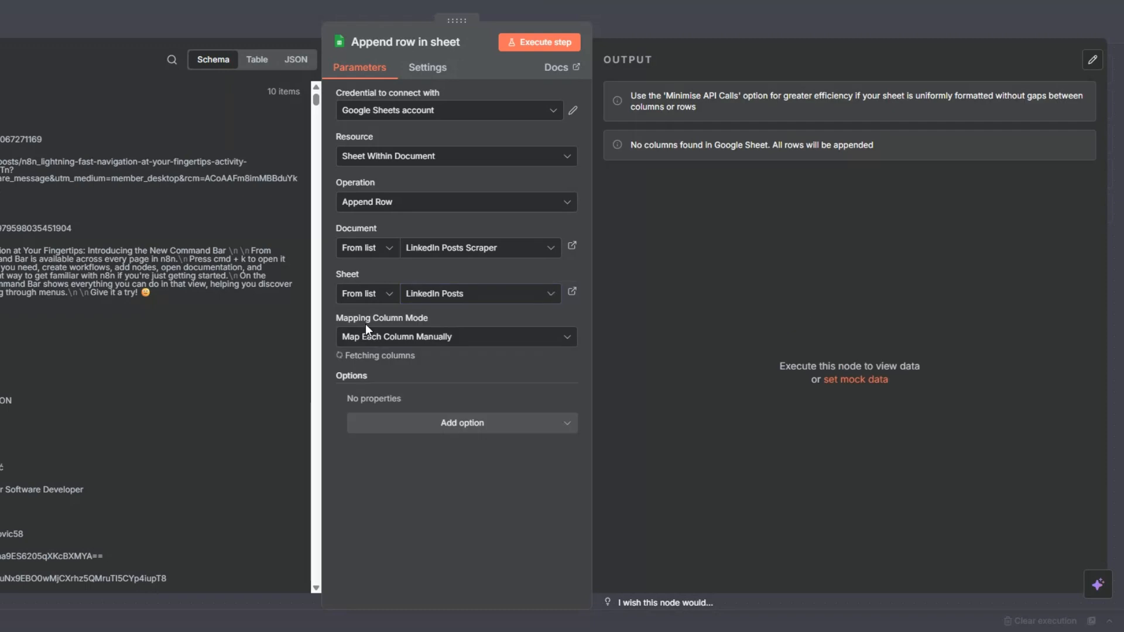
- Search the input for author fields and map author name to the Author Name column
scroll(473, 310, down, 5)
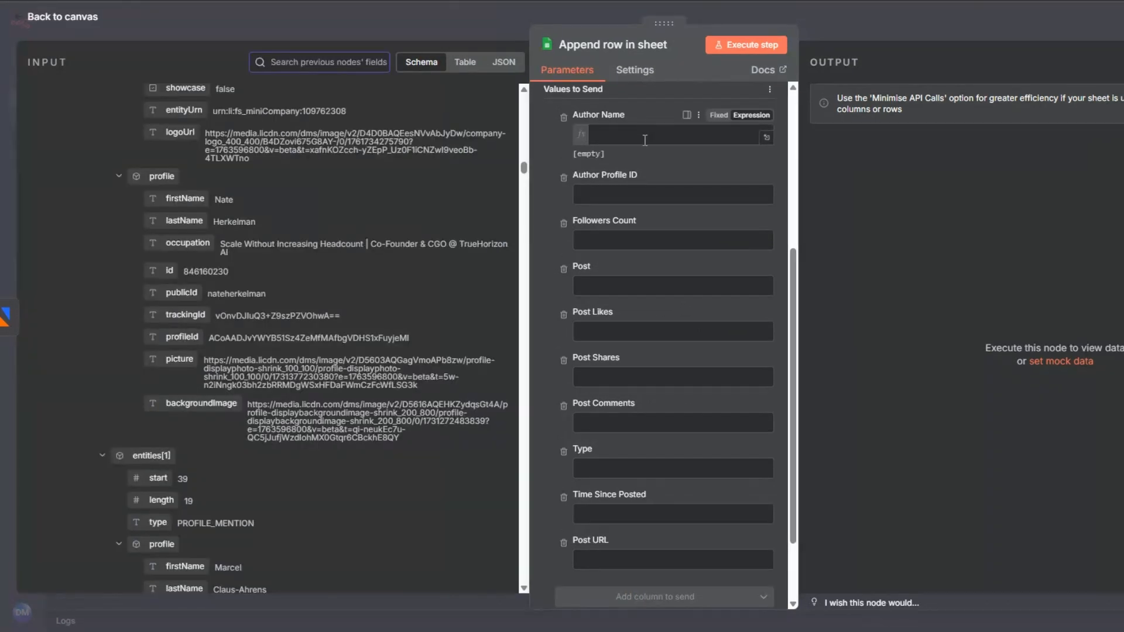
click(647, 144)
click(377, 62)
text(a)
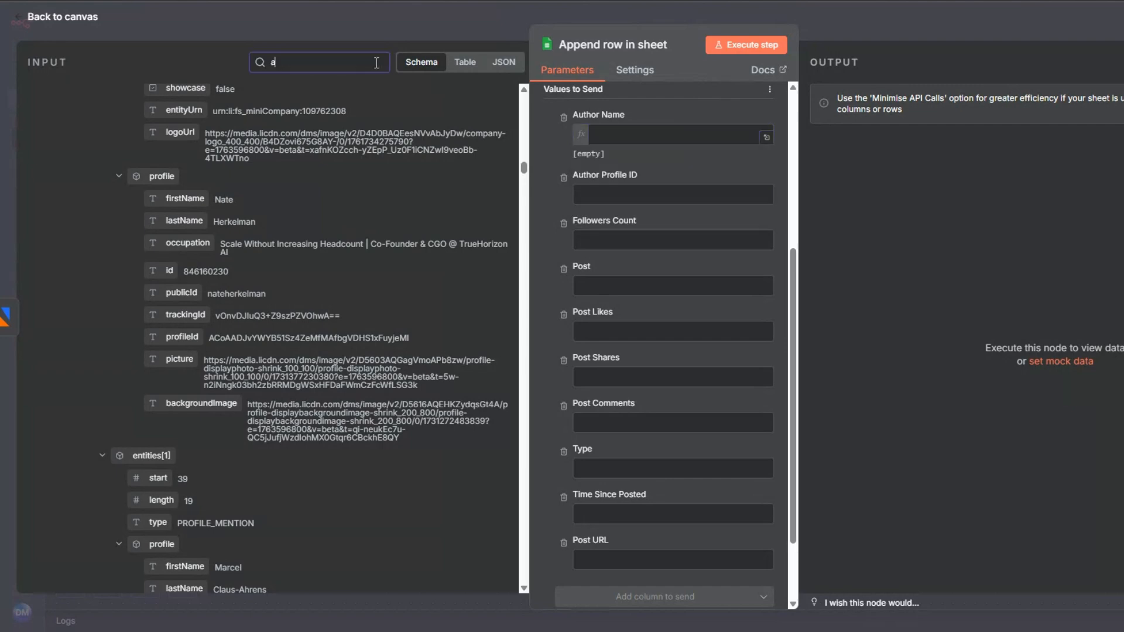
text(uthor)
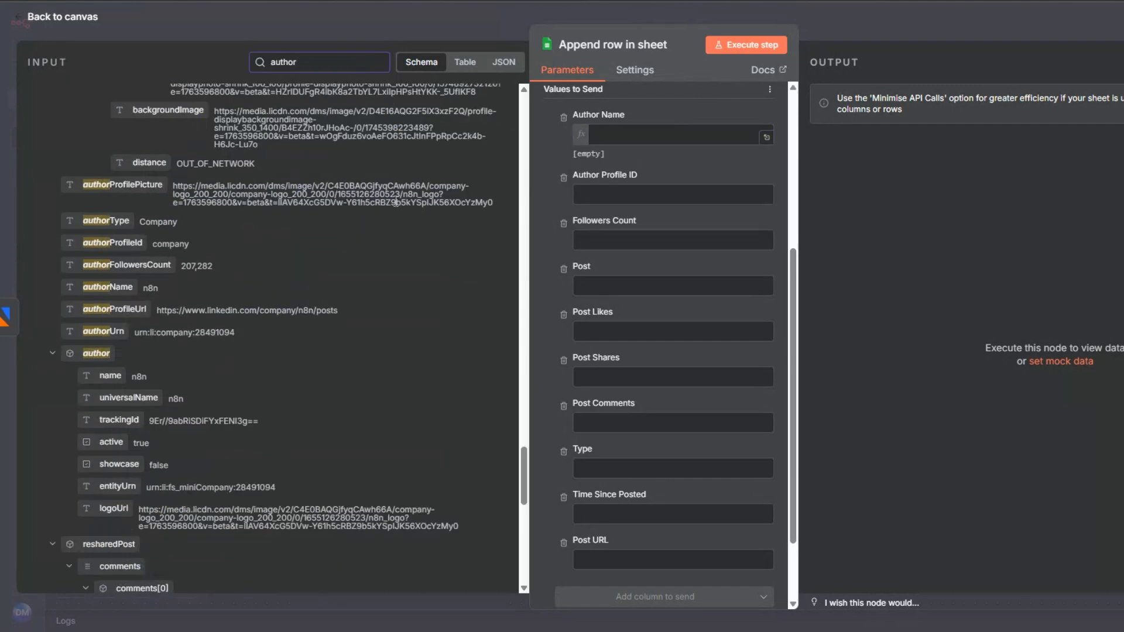
scroll(394, 208, down, 1)
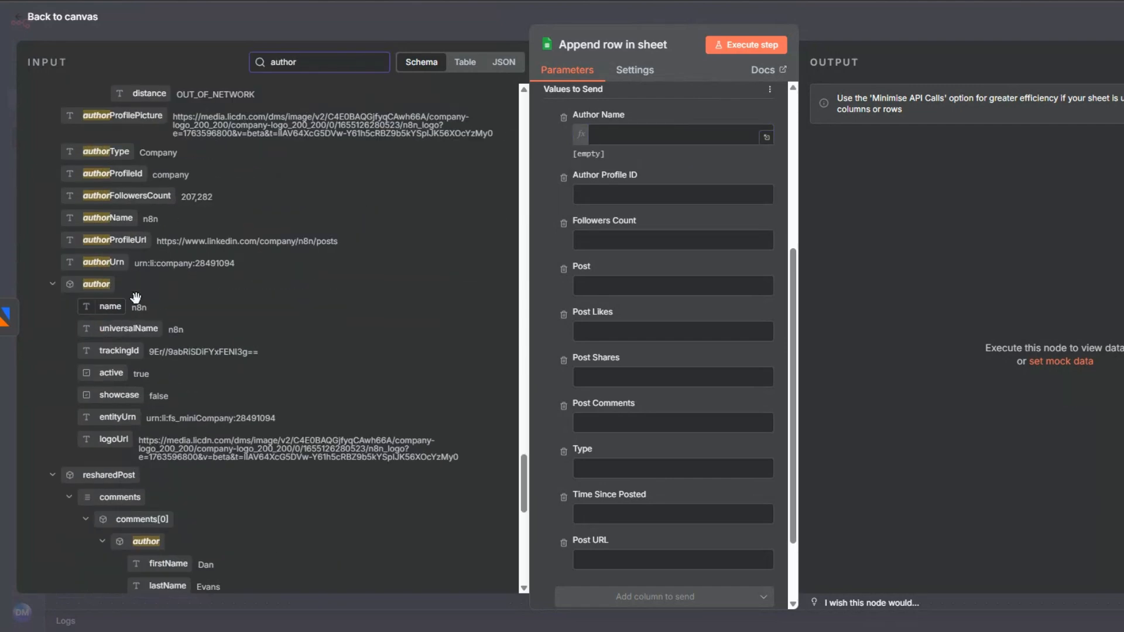
drag(109, 306, 623, 132)
click(543, 194)
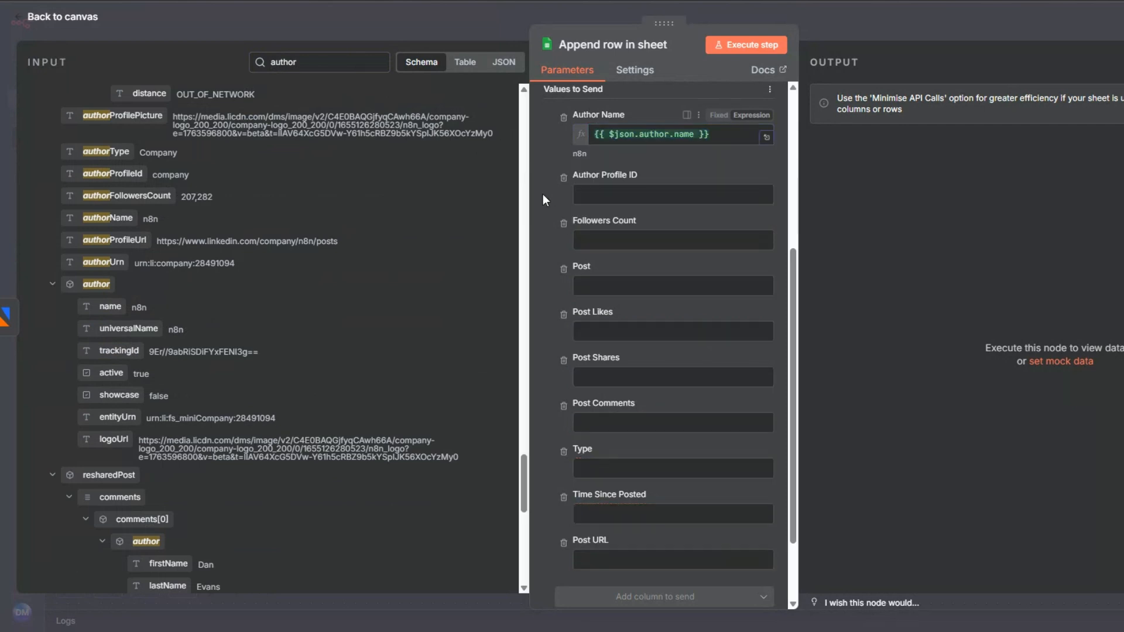
- Map the authorProfileId input field to the Author Profile ID column
click(598, 195)
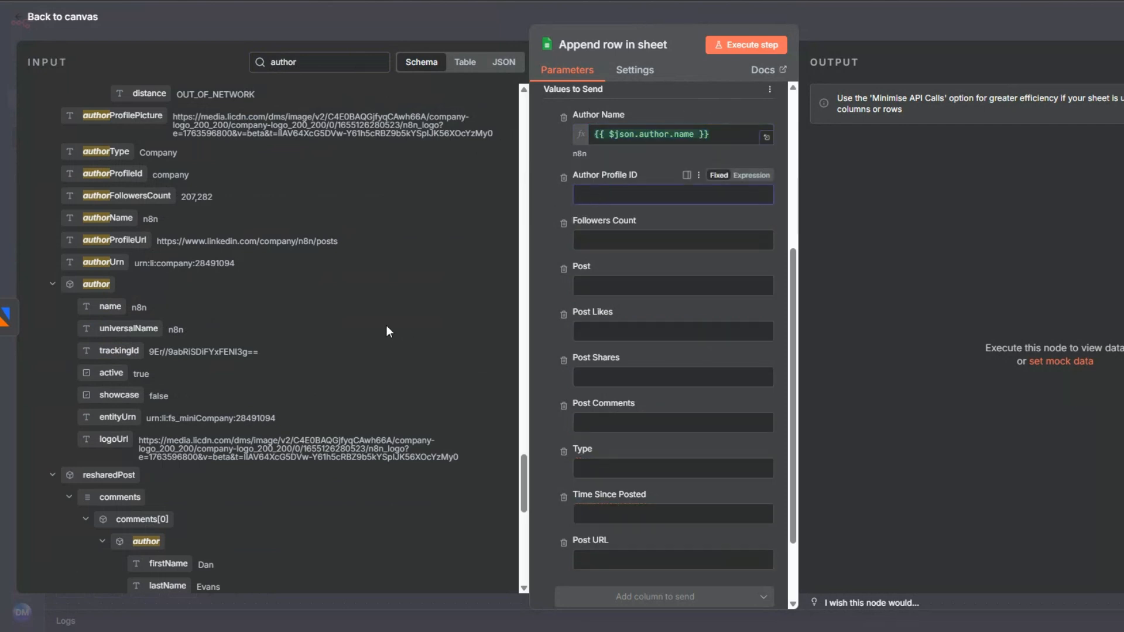
drag(113, 173, 578, 199)
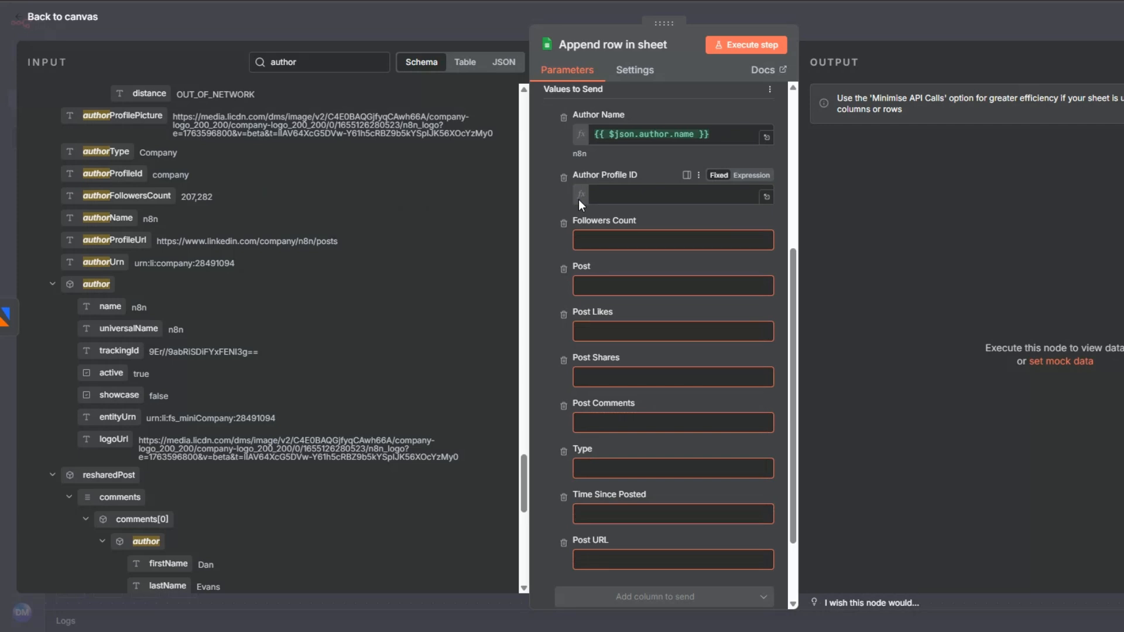
- Map authorFollowersCount to the Followers Count column and the post text field to the Post column
click(604, 253)
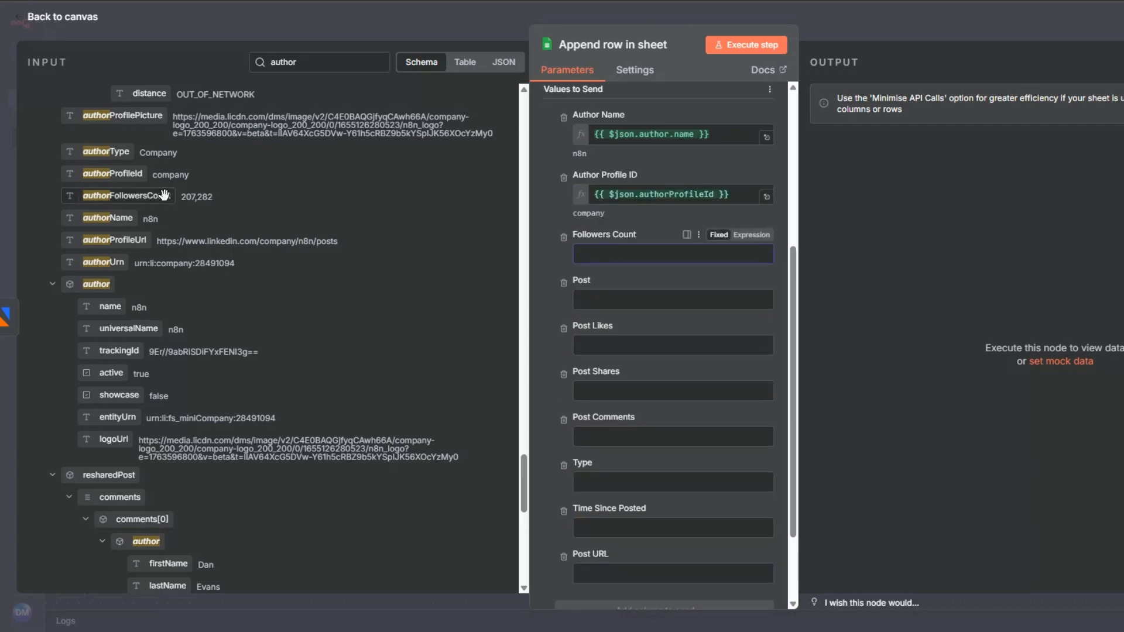
drag(164, 195, 593, 247)
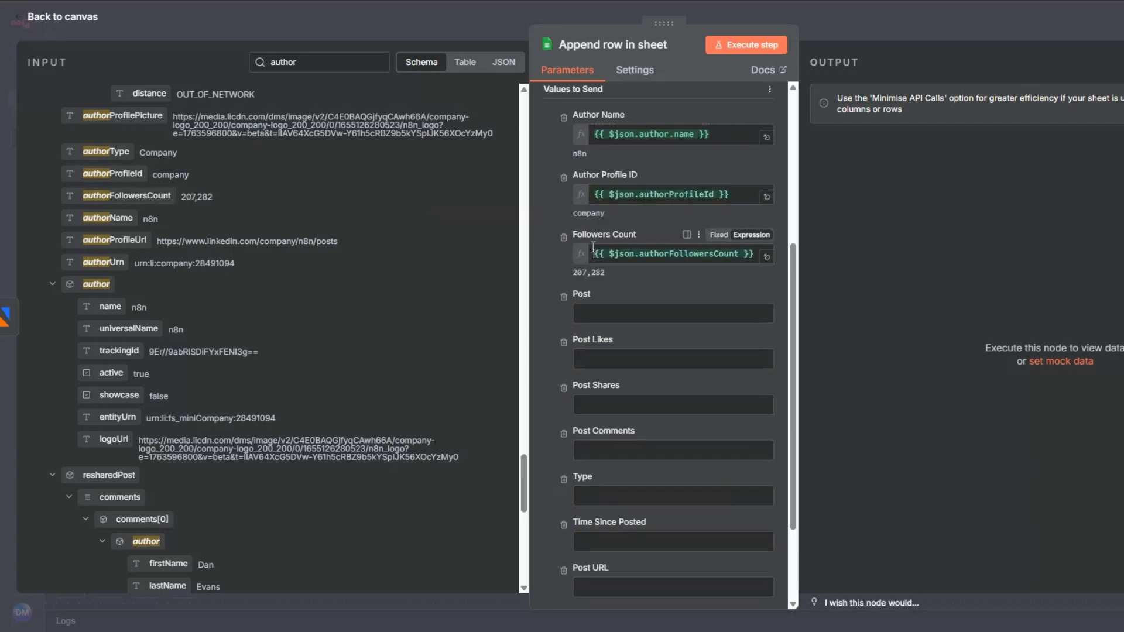
click(379, 61)
drag(90, 252, 621, 310)
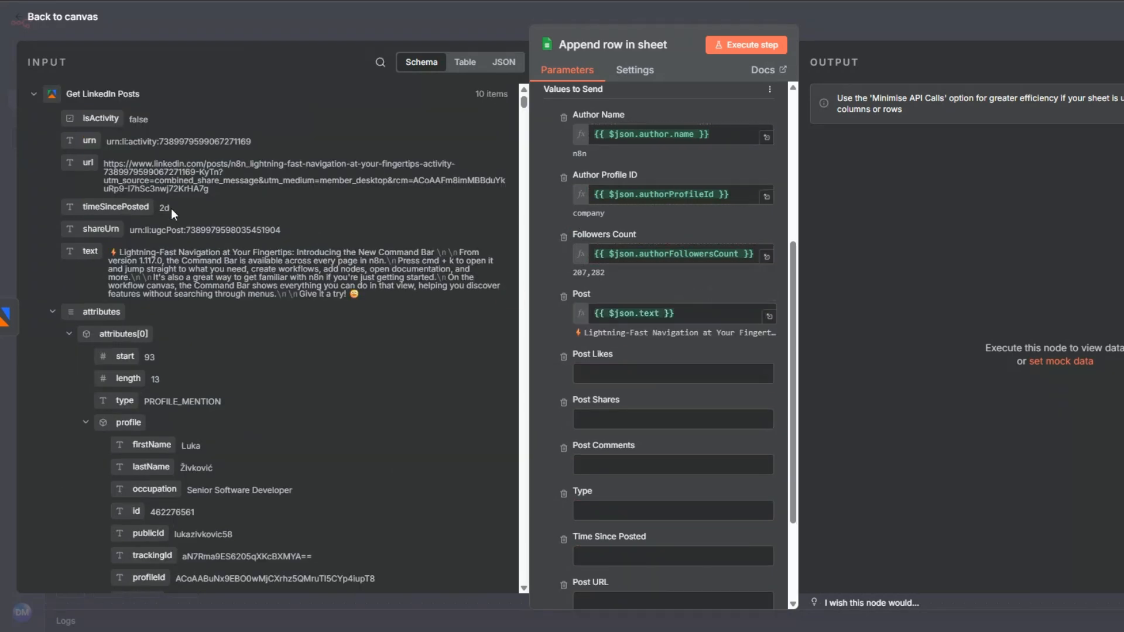
- Search the input for likes and shares fields and map numLikes to Post Likes and numShares to Post Shares
click(380, 62)
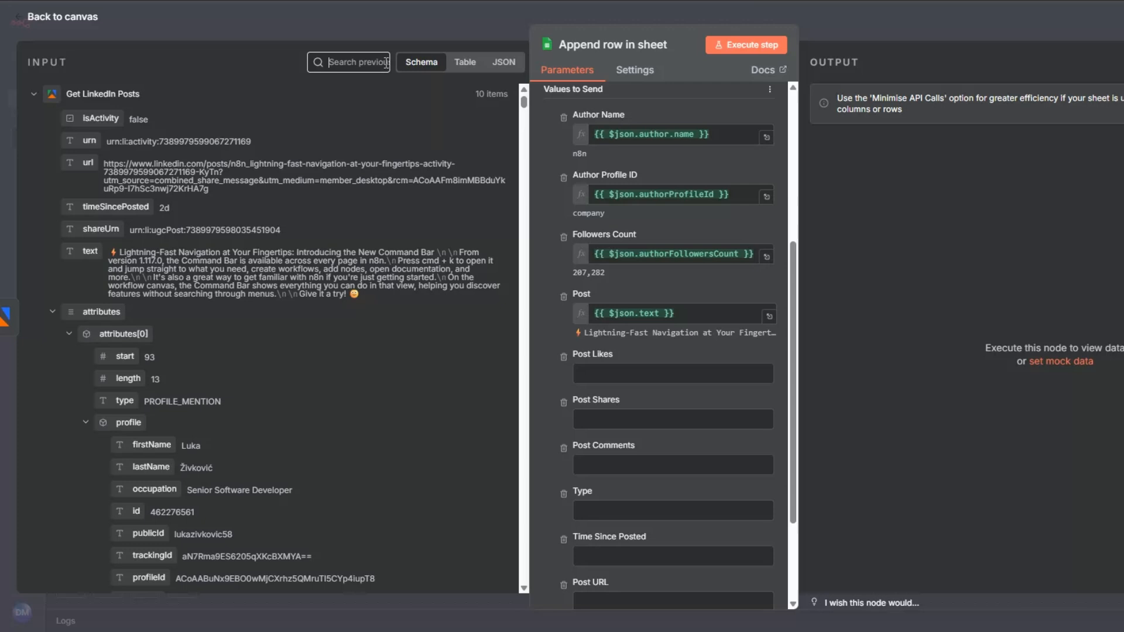
text(likes)
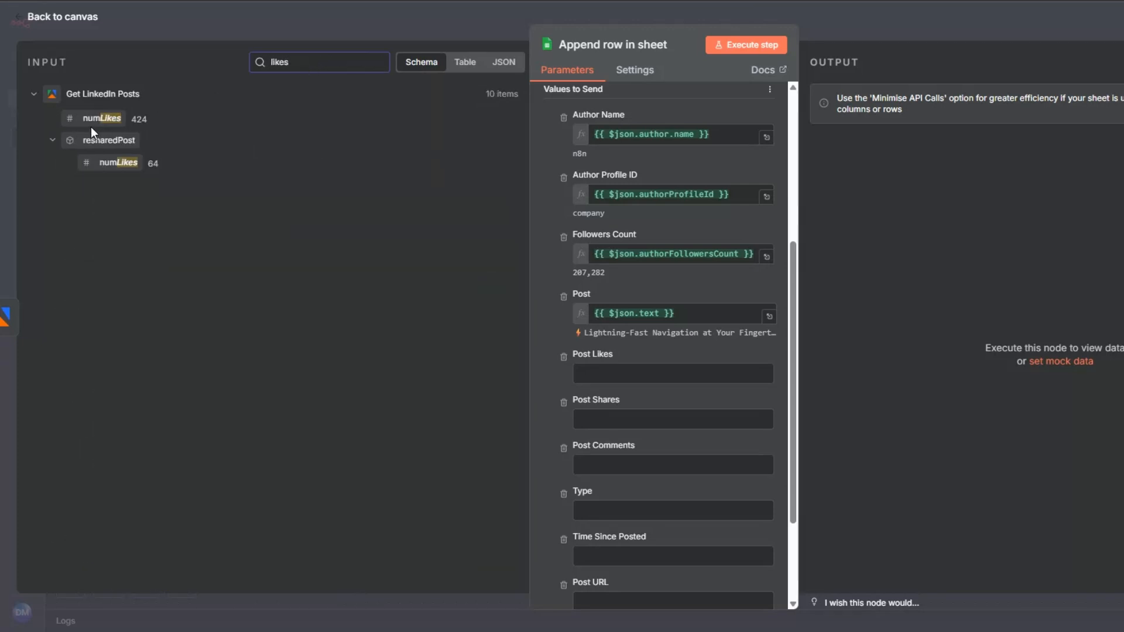
drag(99, 119, 673, 373)
double_click(275, 62)
text(share)
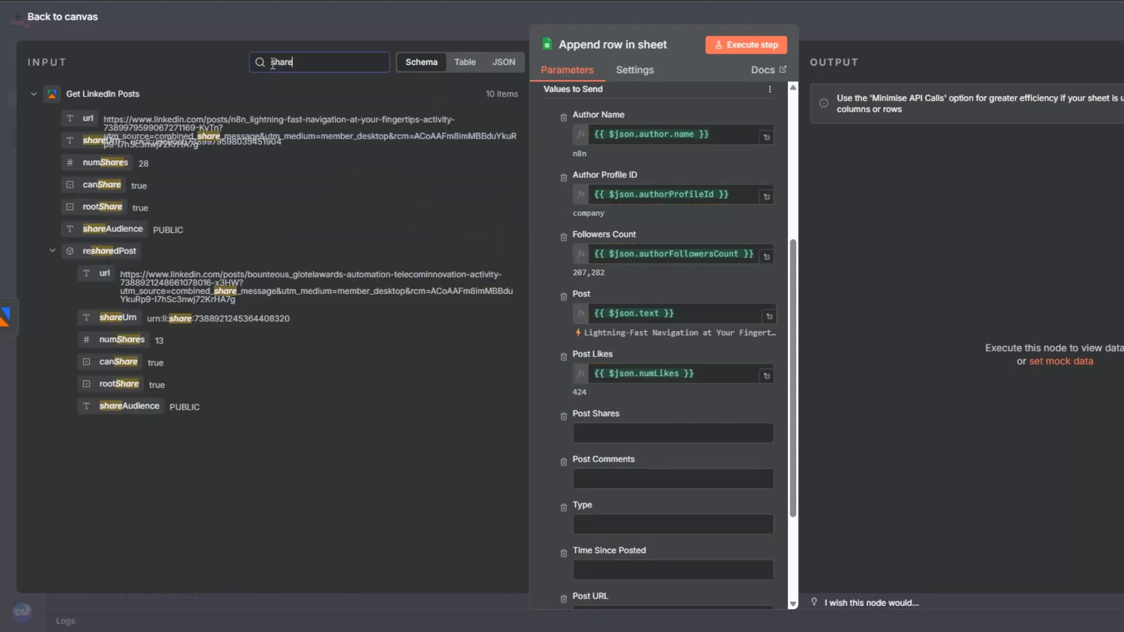
drag(105, 185, 617, 427)
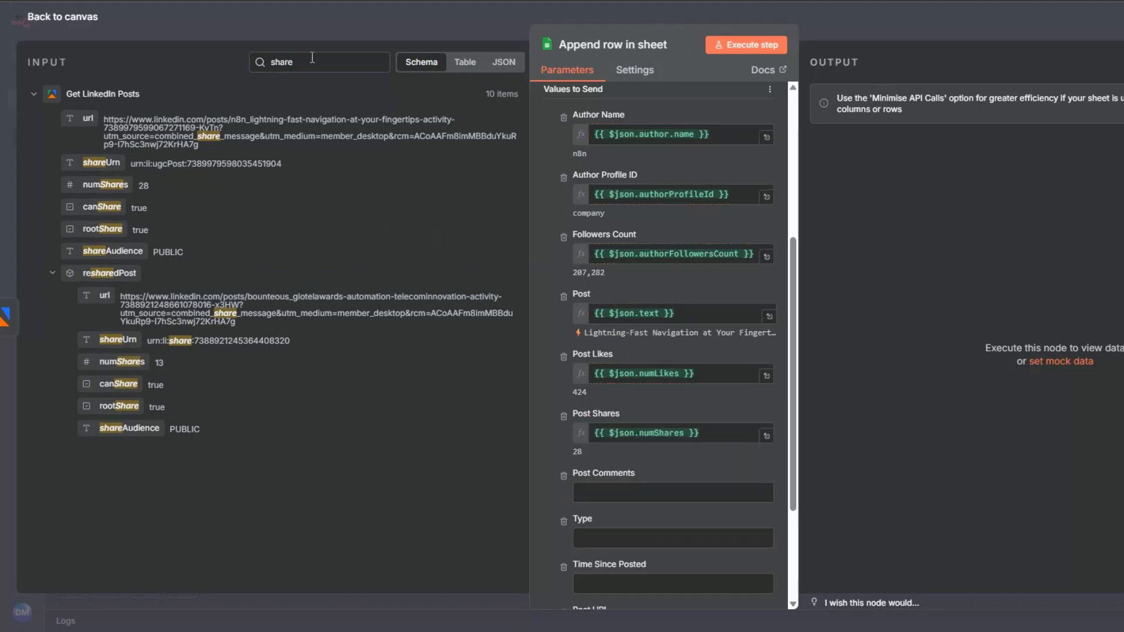
- Search the input for comments and type fields and map numComments to Post Comments and type to Type
double_click(271, 61)
text(comm)
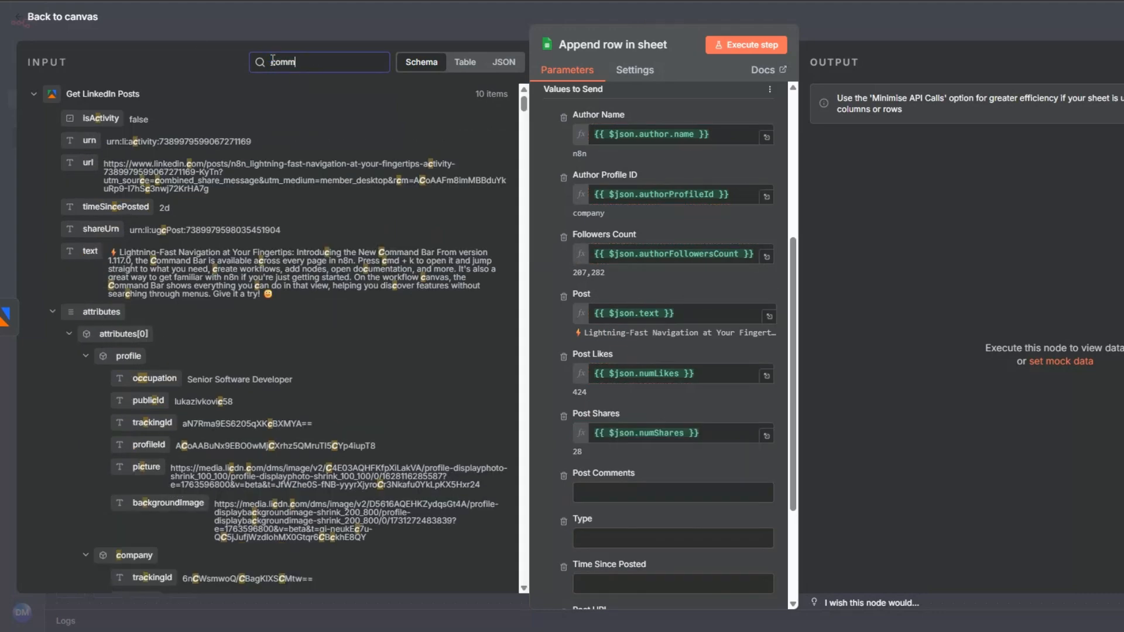
text(ents)
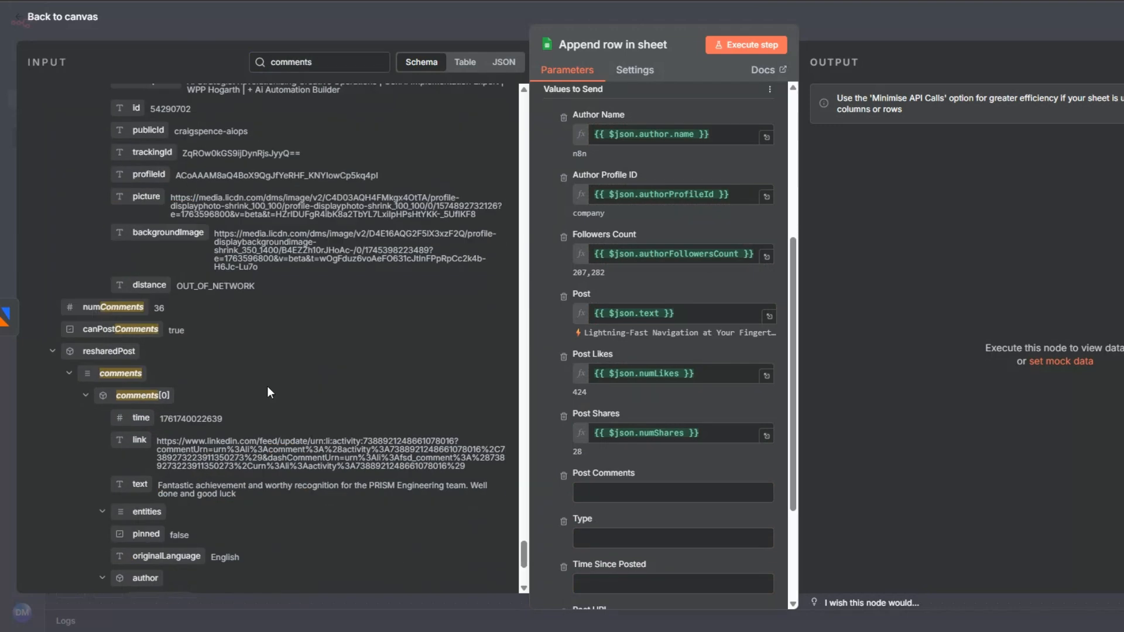
drag(113, 220, 602, 492)
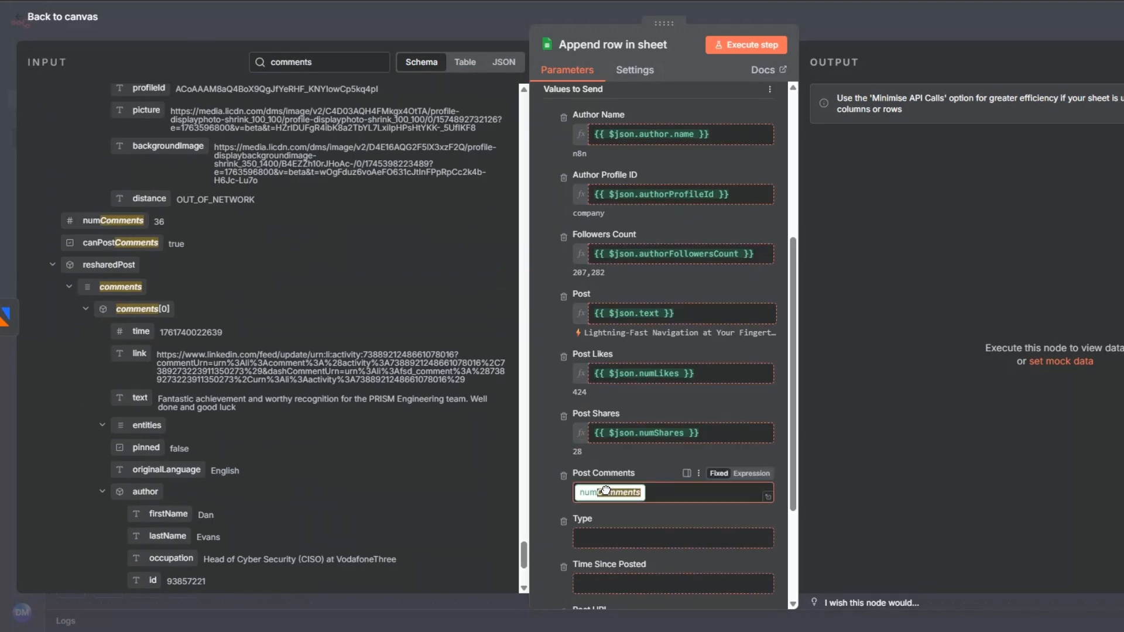
scroll(608, 250, down, 3)
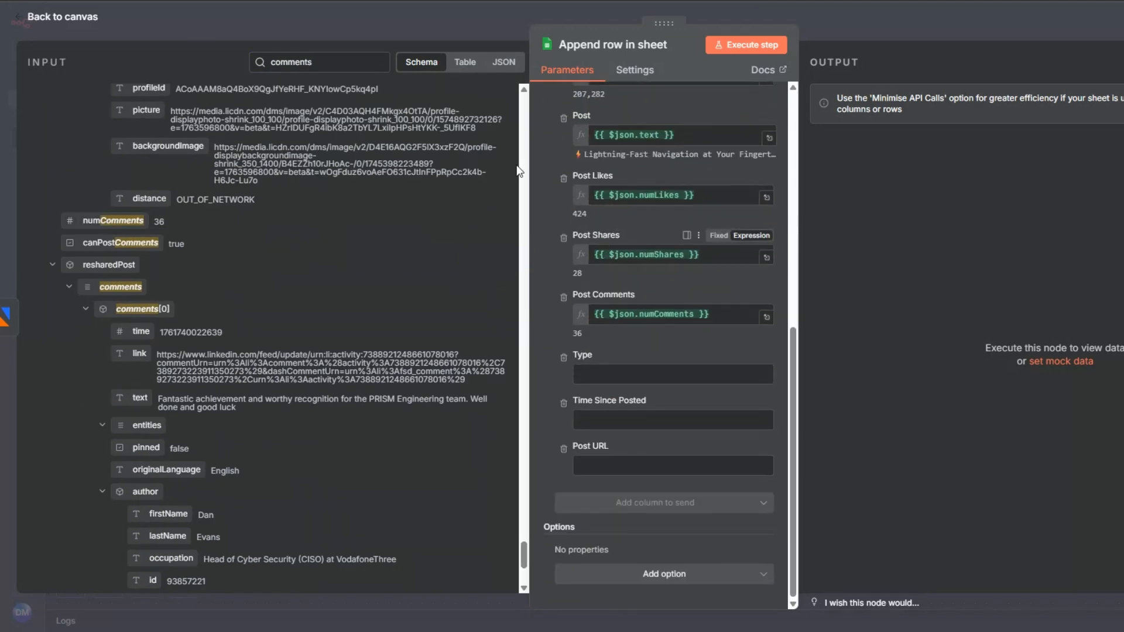
click(252, 64)
text(type)
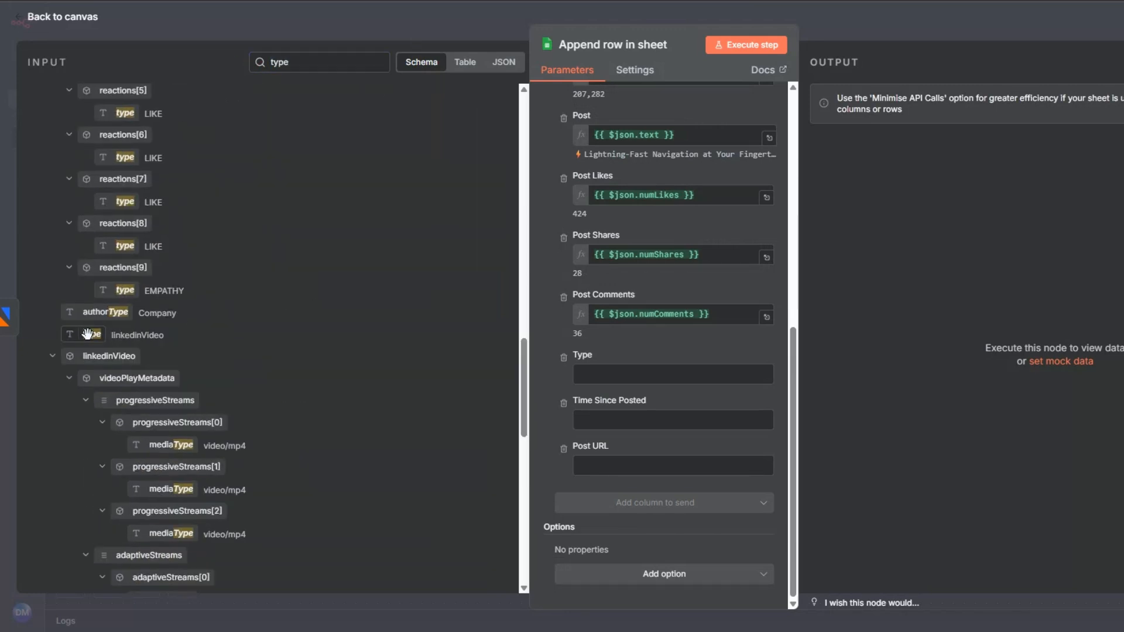
drag(92, 334, 605, 362)
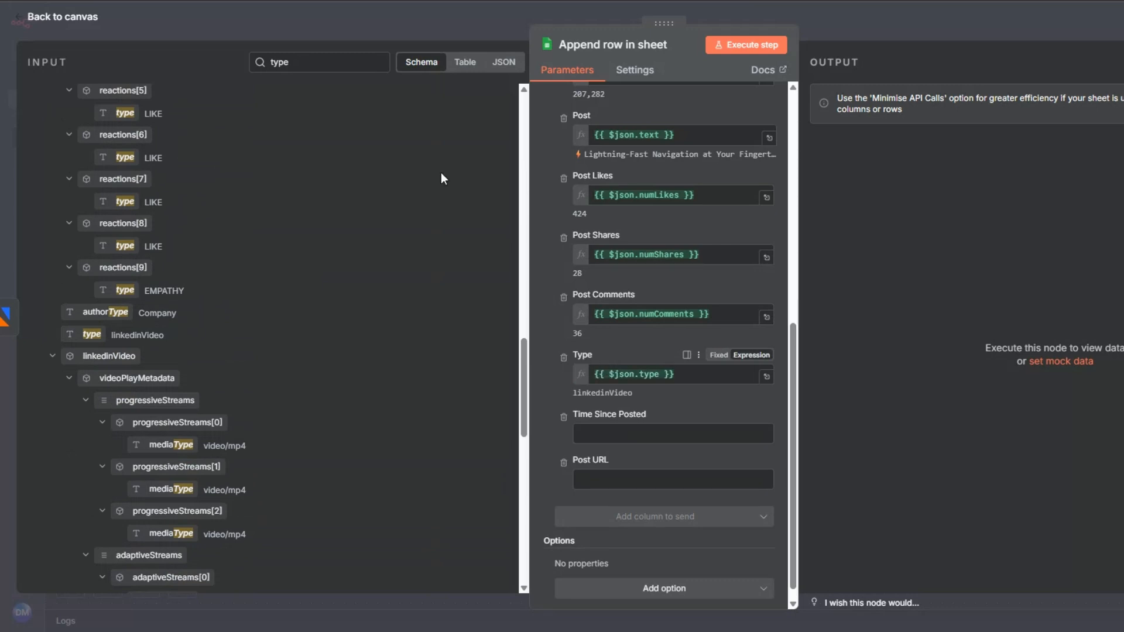
- Map timeSincePosted to Time Since Posted and url to Post URL, and execute the append node
click(248, 67)
key(BackSpace)
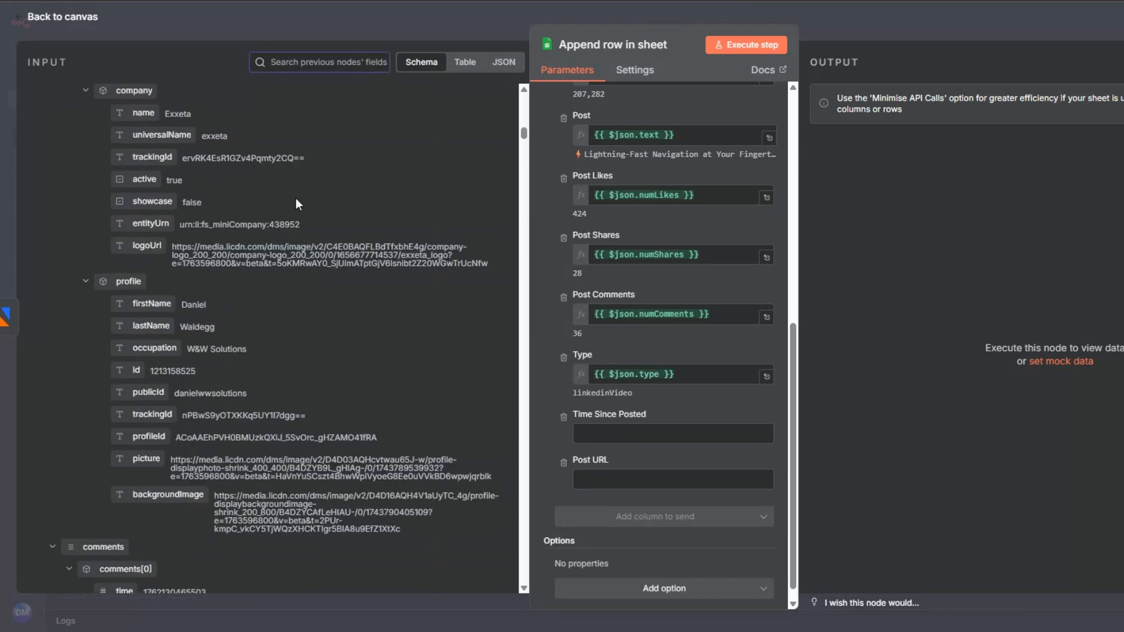
scroll(296, 198, up, 10)
drag(116, 207, 703, 432)
drag(93, 157, 597, 490)
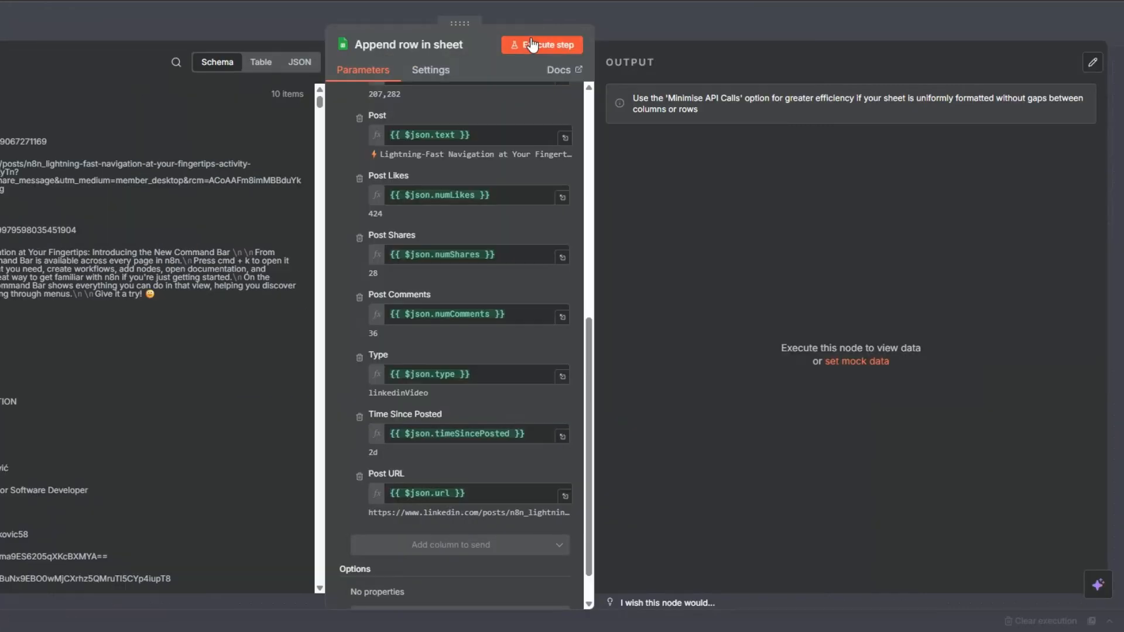
click(735, 40)
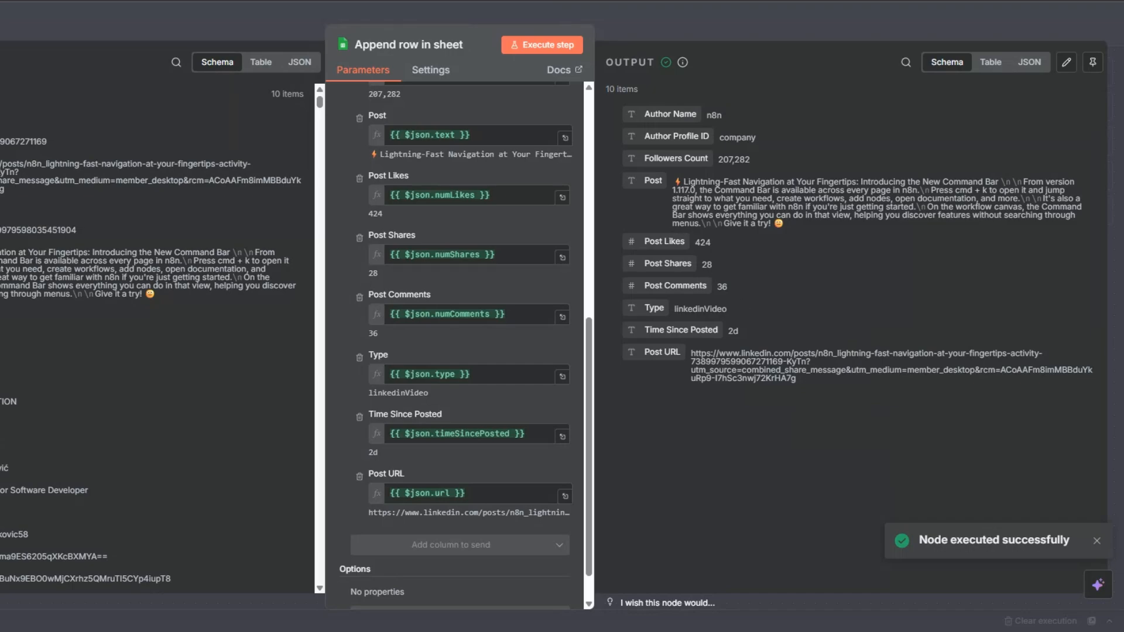
- Rename the append node to LinkedIn Posts
key(Escape)
key(F2)
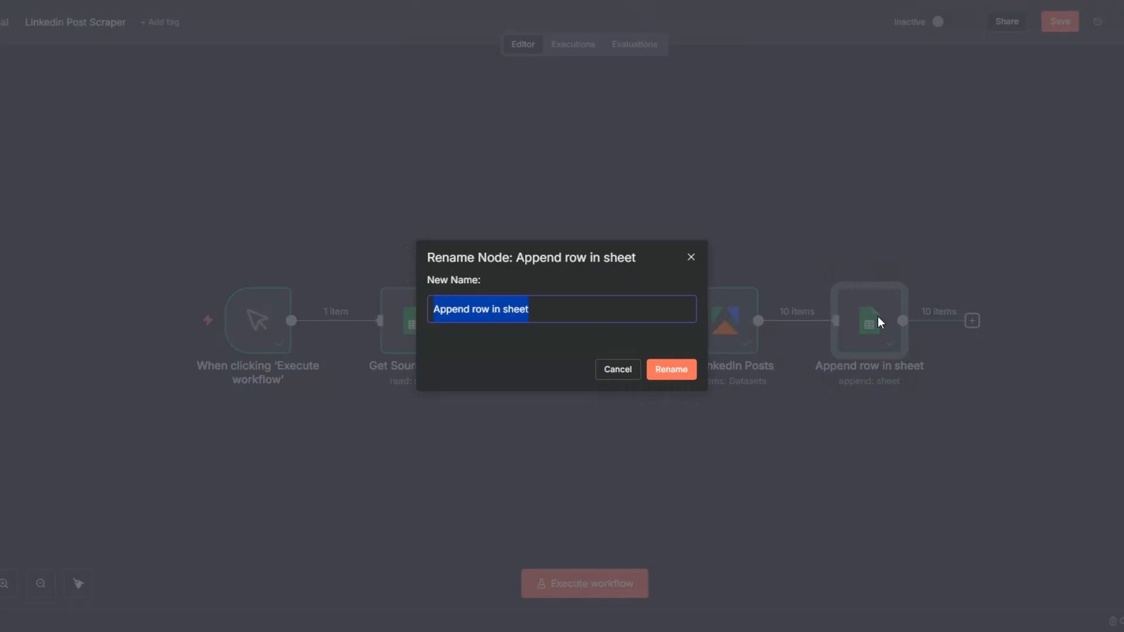
text(LinkedIn Posts)
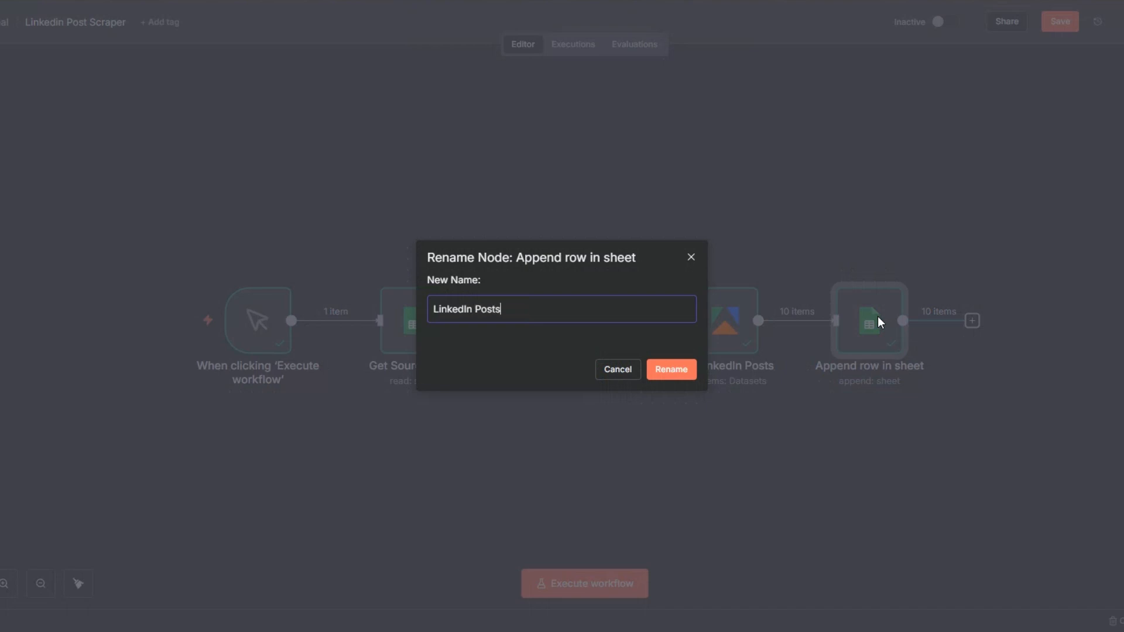
click(690, 375)
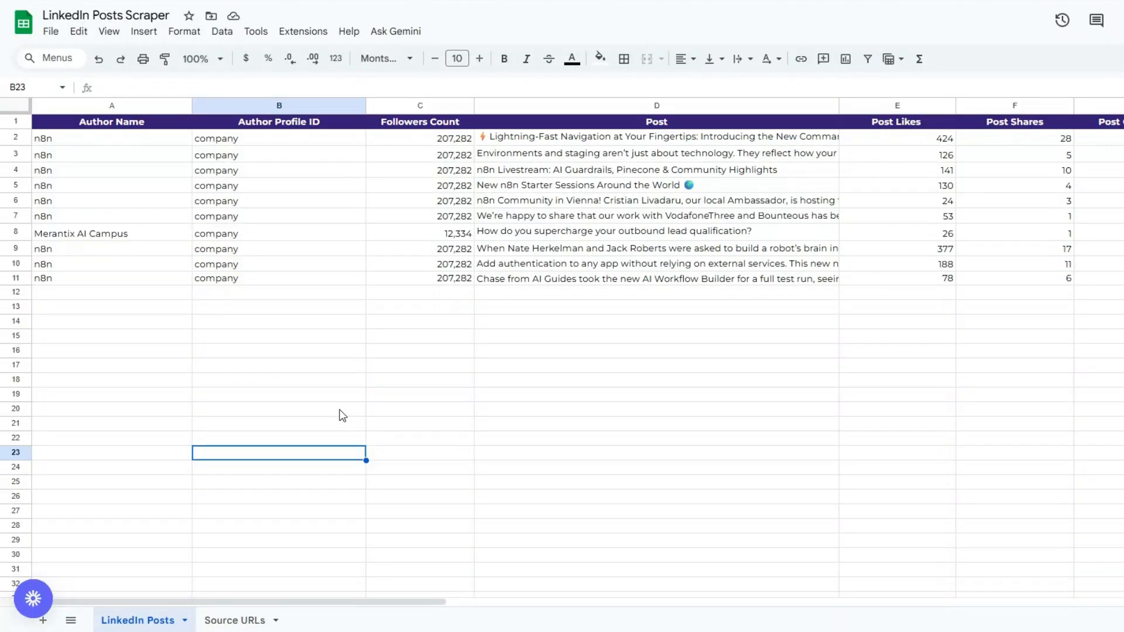
- Switch to the Google Sheet and narrow the Author Name and Author Profile ID columns of the LinkedIn Posts sheet
click(76, 220)
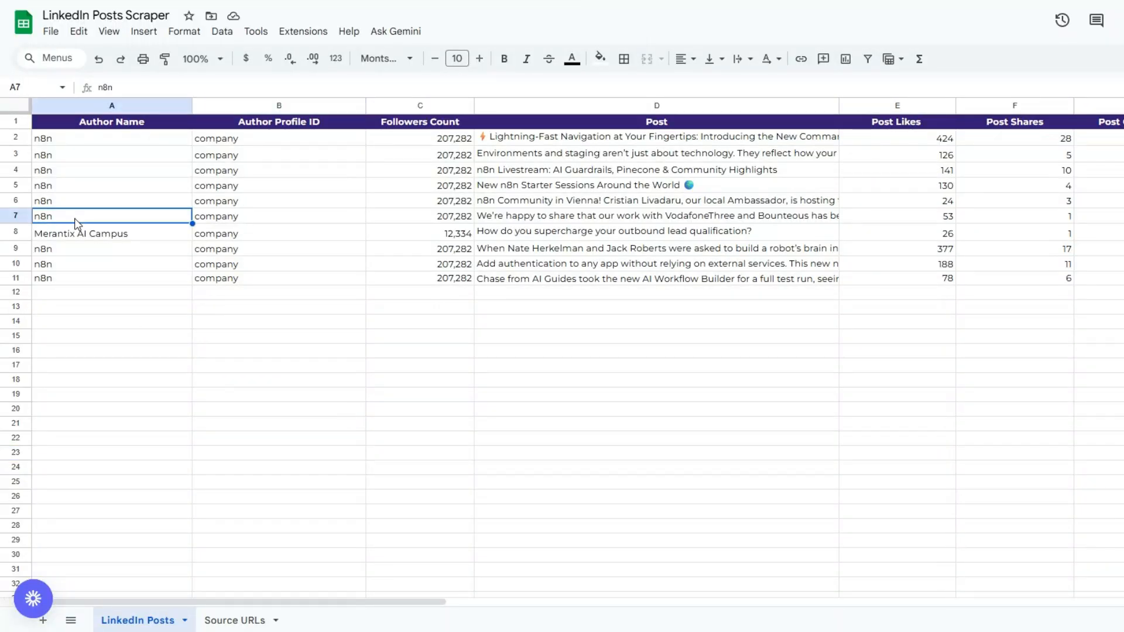
click(238, 225)
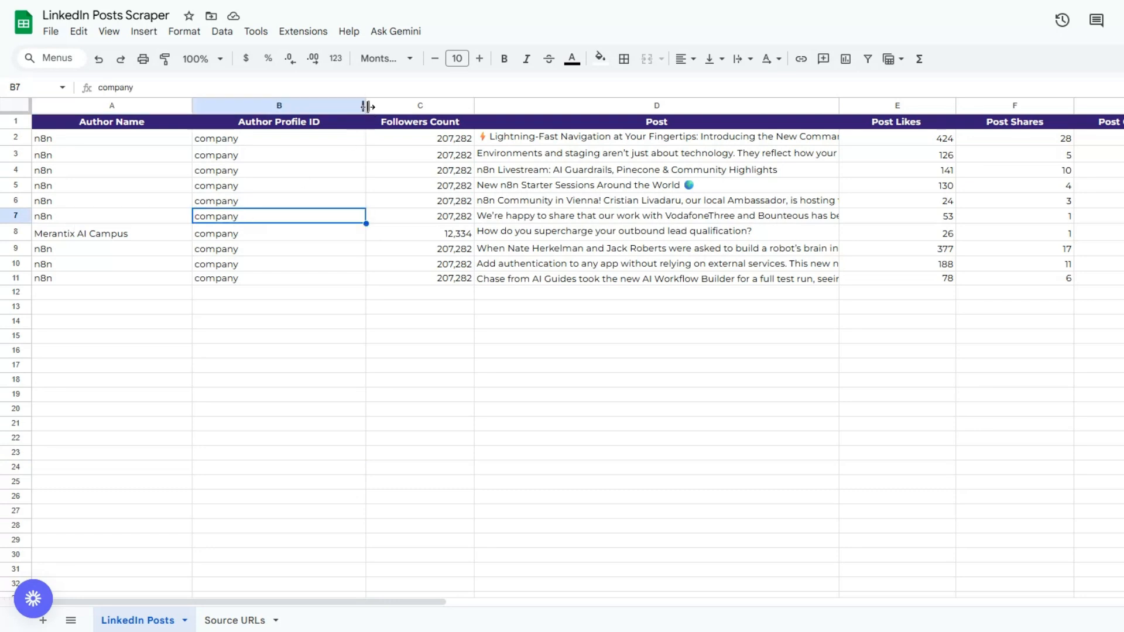
drag(366, 105, 307, 106)
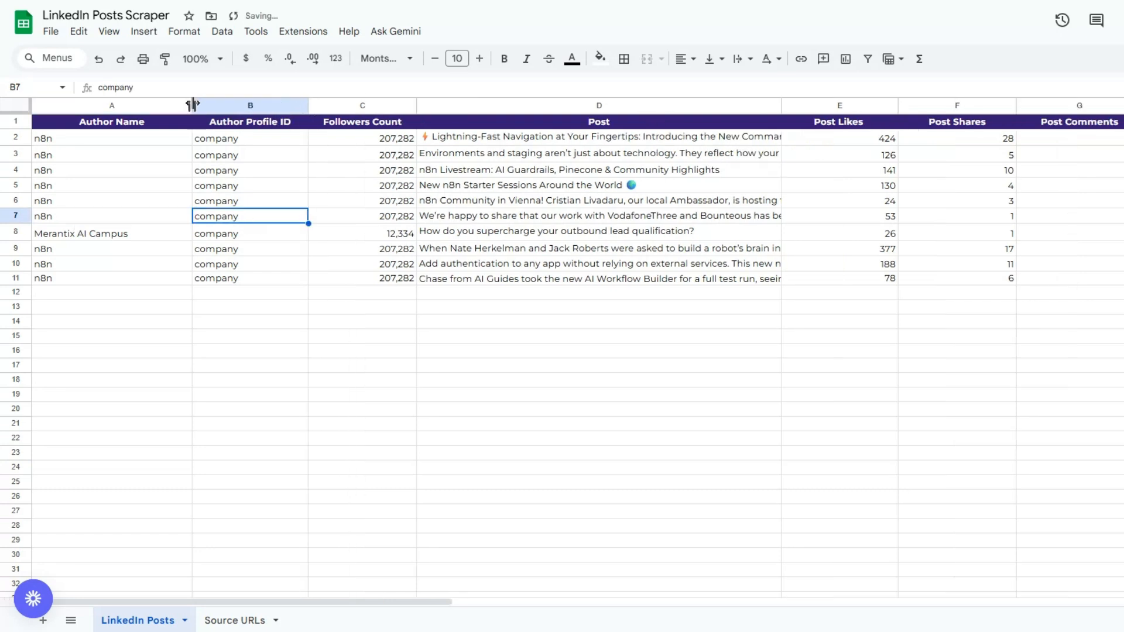
drag(193, 105, 152, 104)
- Review the appended post rows across all columns of the LinkedIn Posts sheet
click(319, 152)
click(513, 167)
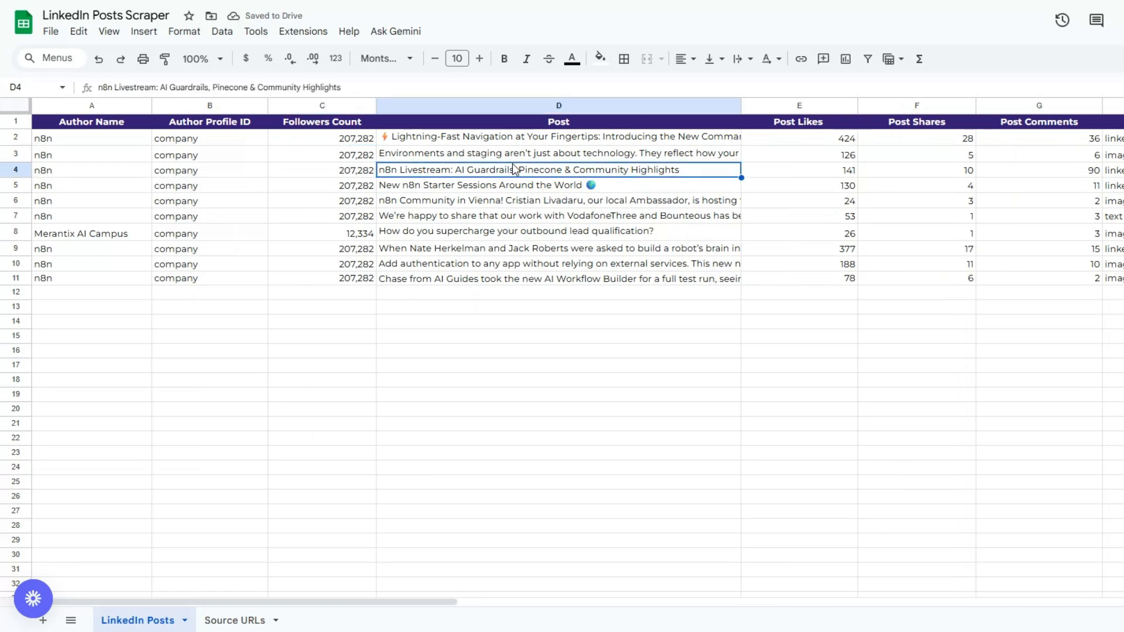
click(758, 175)
click(929, 175)
click(1031, 186)
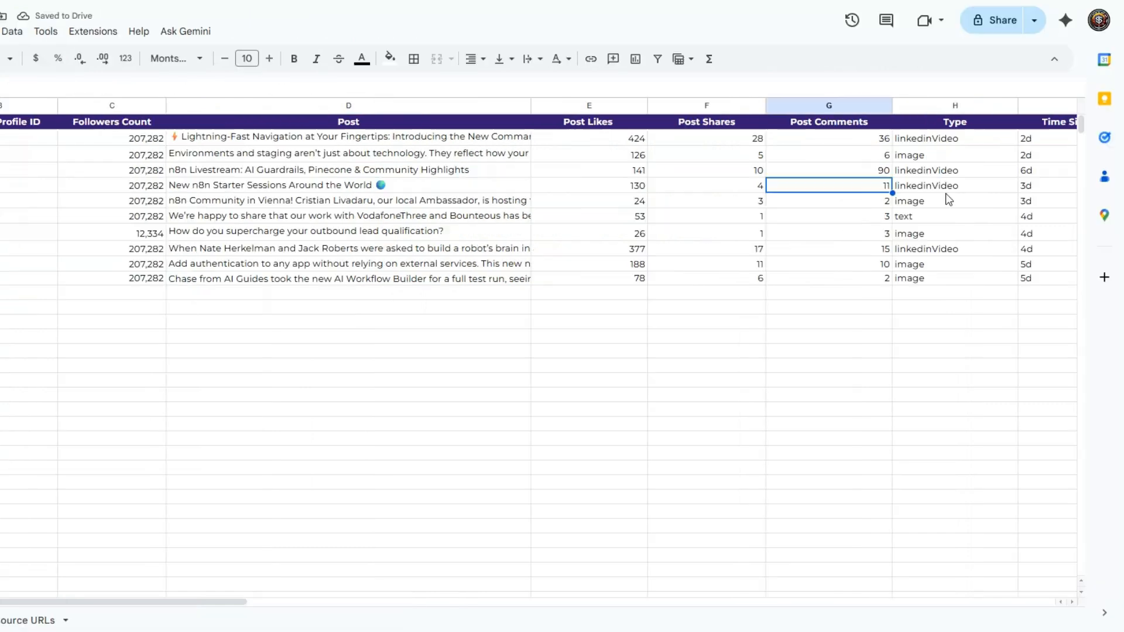
click(948, 199)
drag(176, 600, 363, 601)
click(252, 280)
click(635, 325)
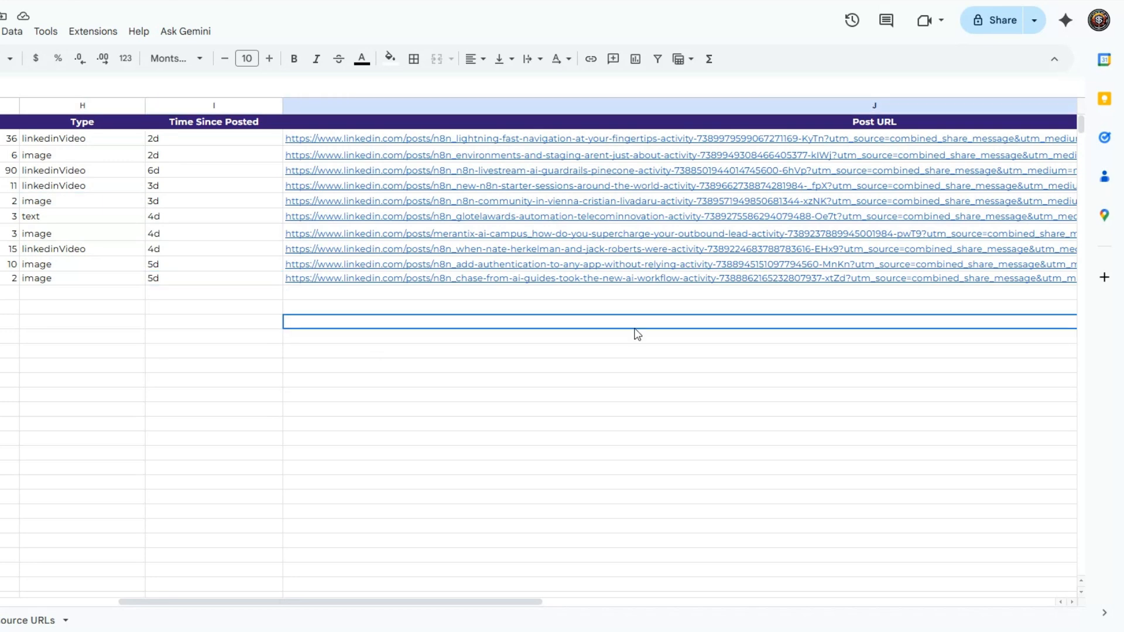
drag(248, 602, 129, 601)
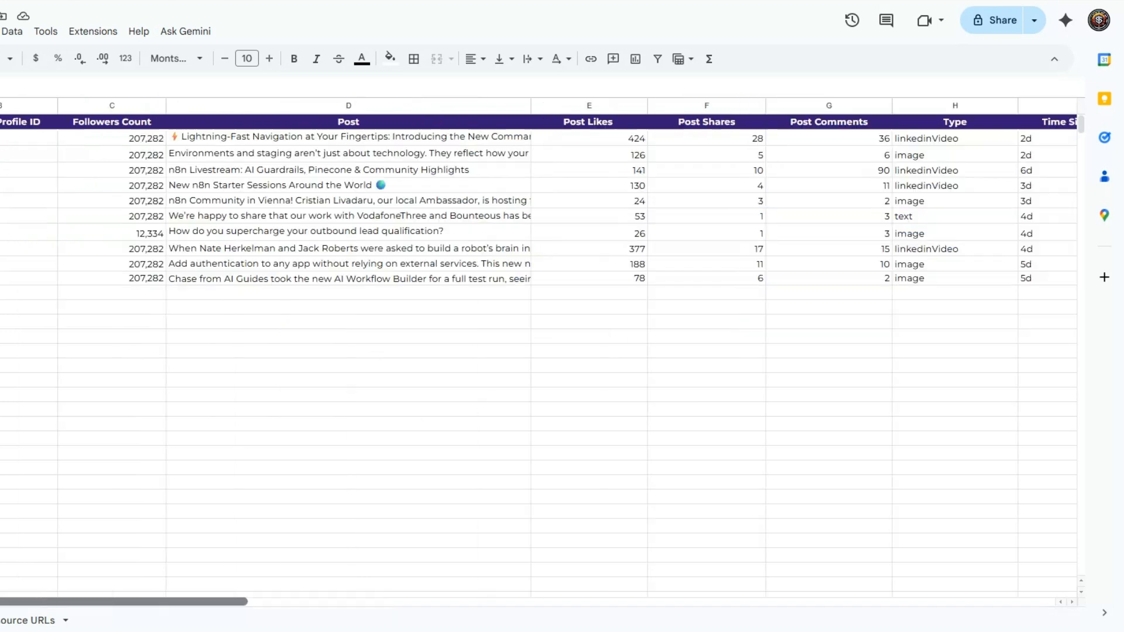
click(36, 380)
click(208, 354)
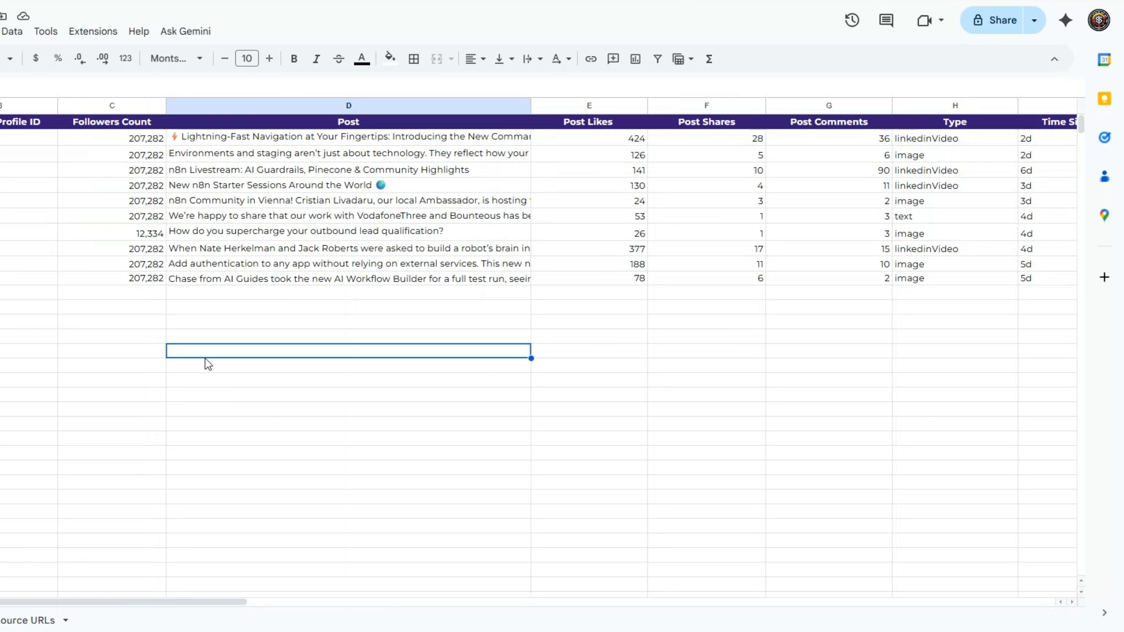
- Inspect the Source URLs tab and the LinkedIn Posts rows again, then return to the workflow canvas
click(49, 619)
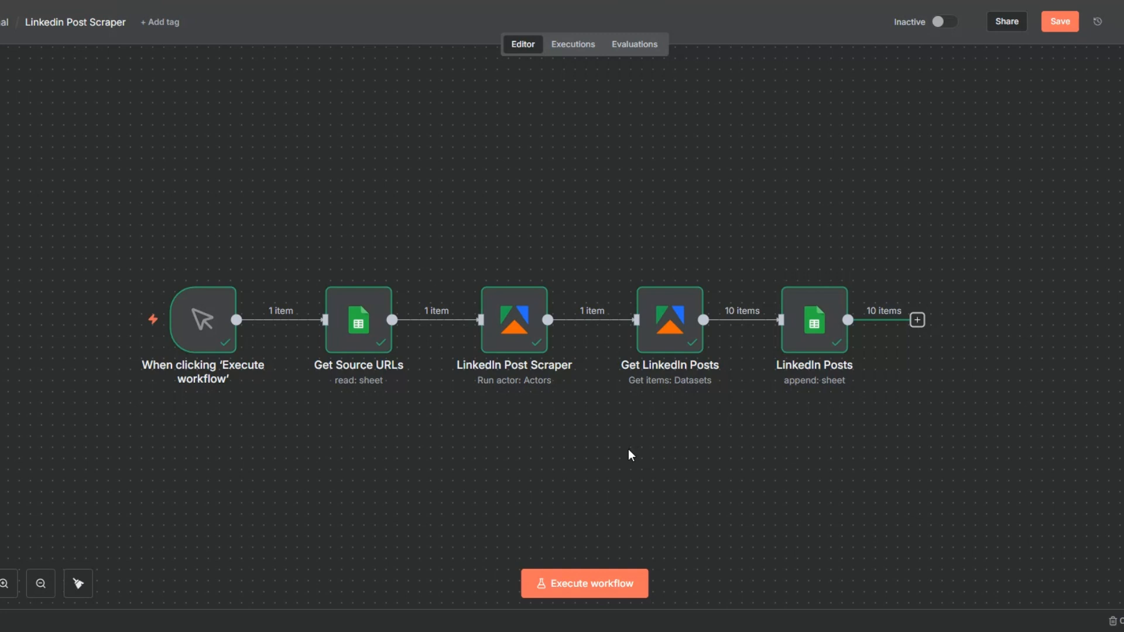
scroll(630, 455, up, 1)
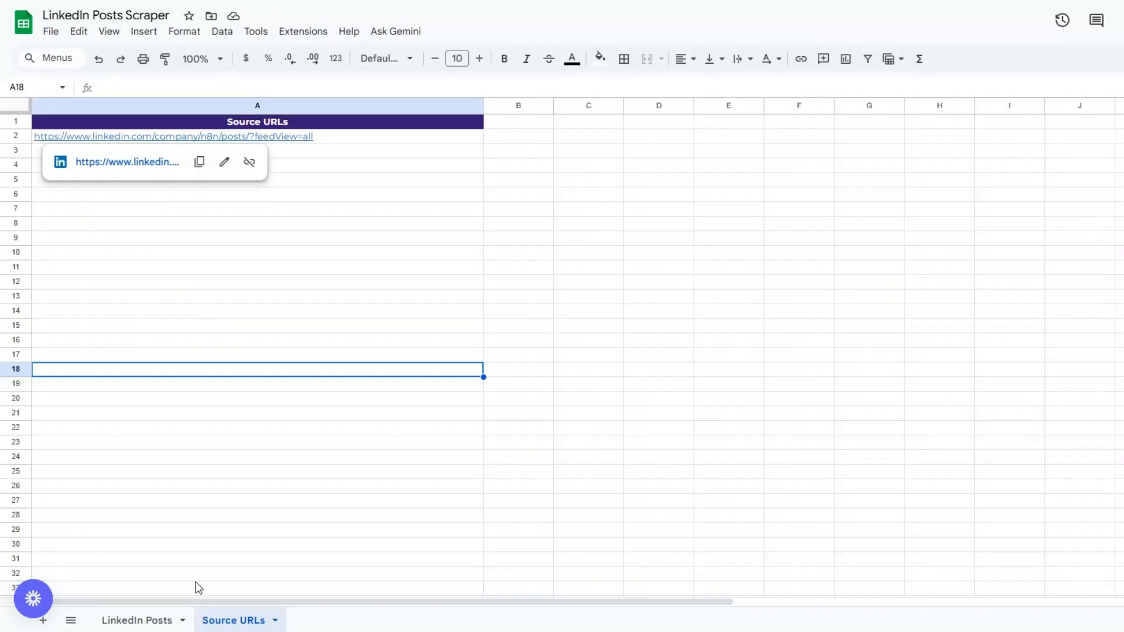
click(137, 619)
click(135, 423)
click(234, 380)
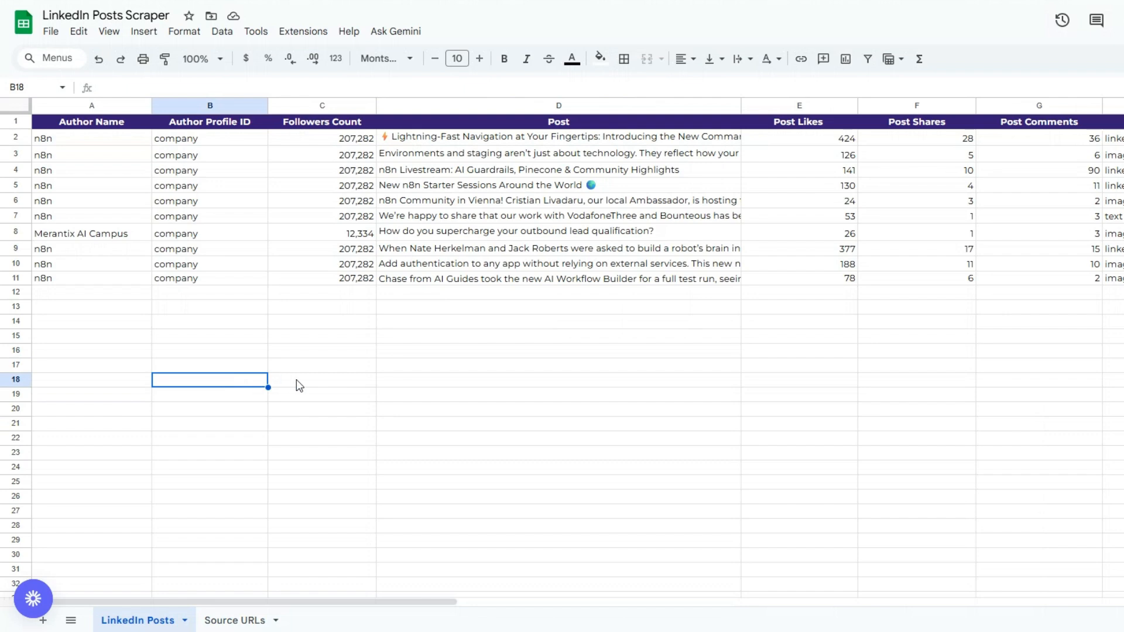
click(310, 380)
click(440, 369)
click(776, 363)
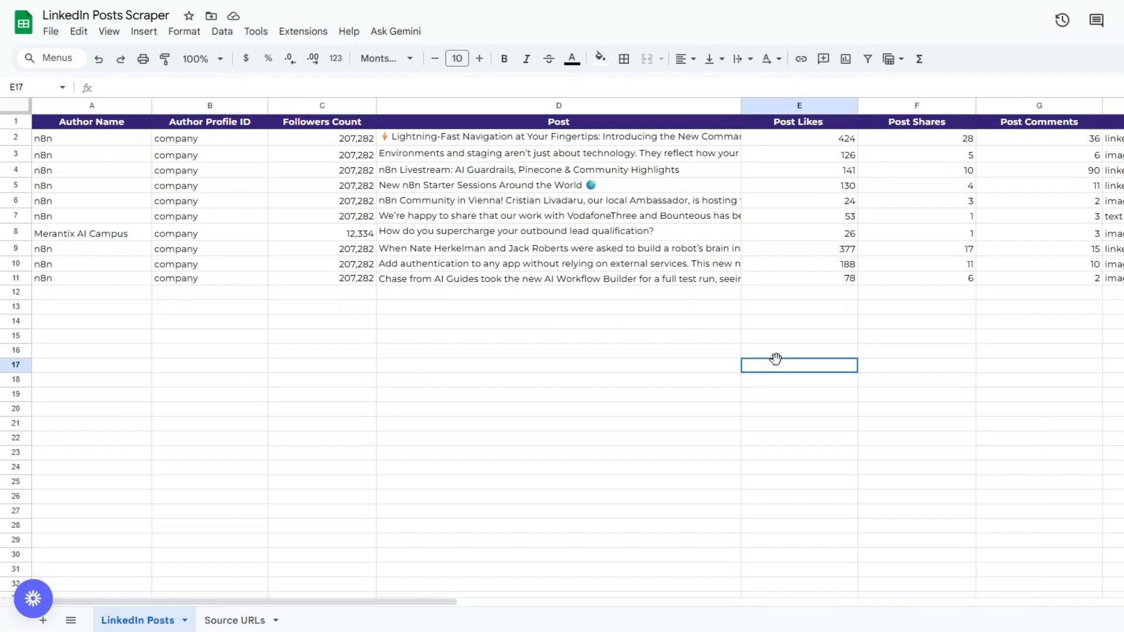
click(904, 365)
click(1076, 367)
key(Right)
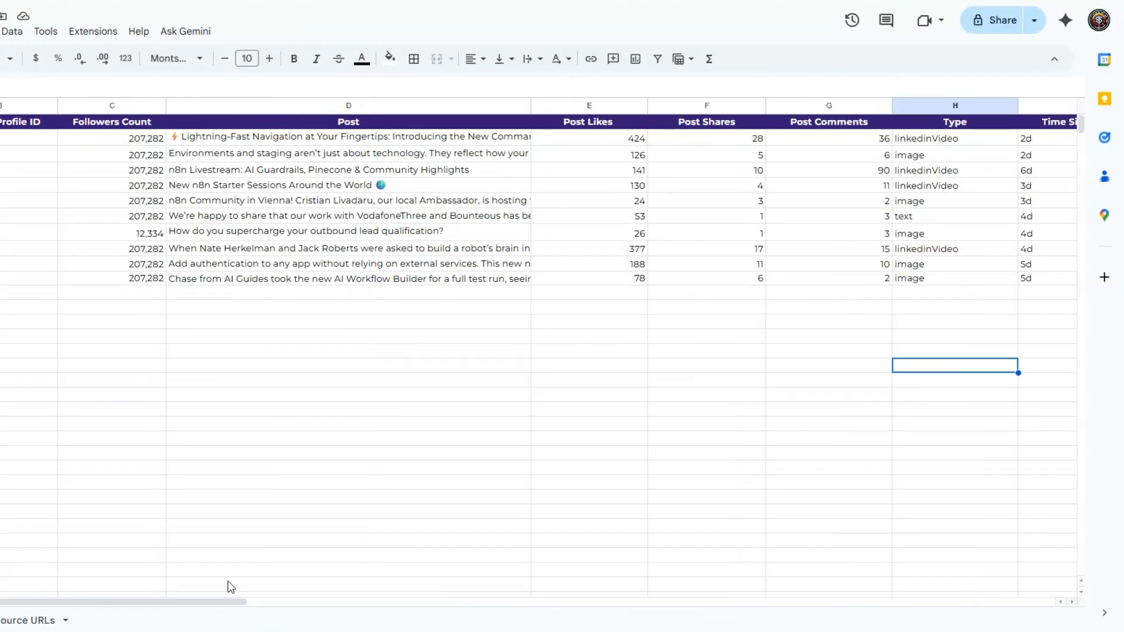
drag(350, 602, 446, 596)
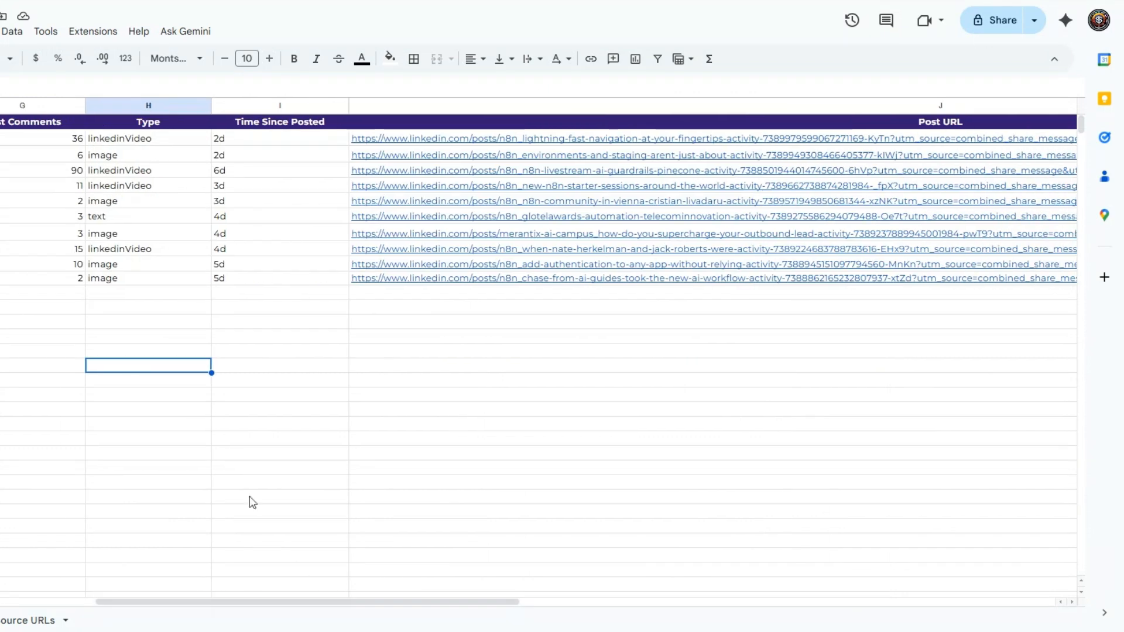
click(306, 356)
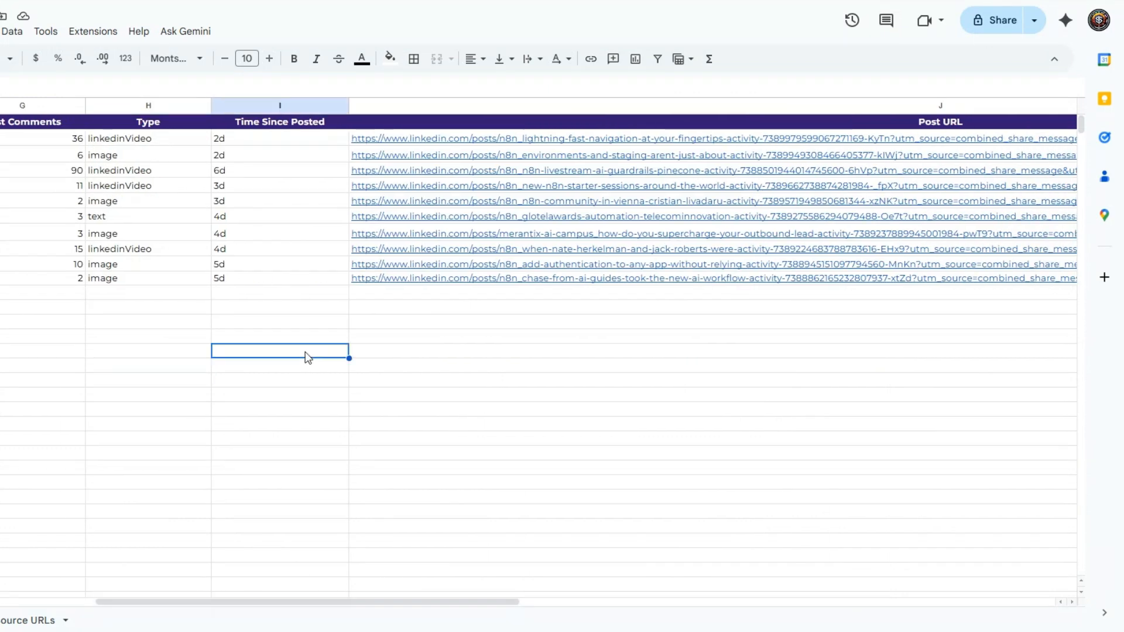
click(610, 325)
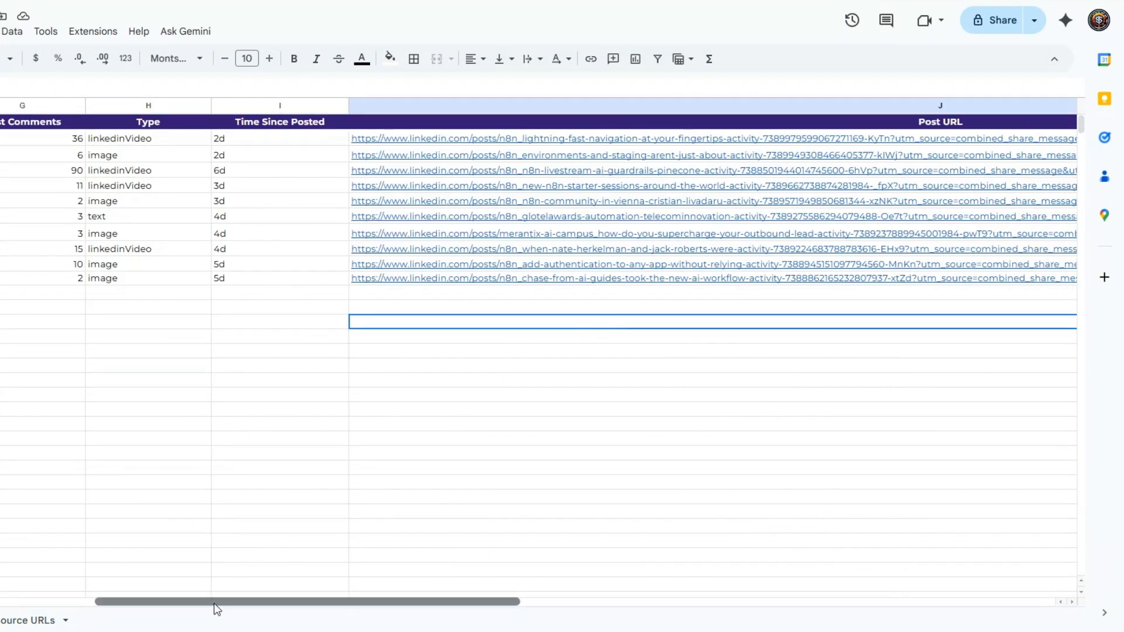
drag(216, 603, 105, 601)
click(24, 424)
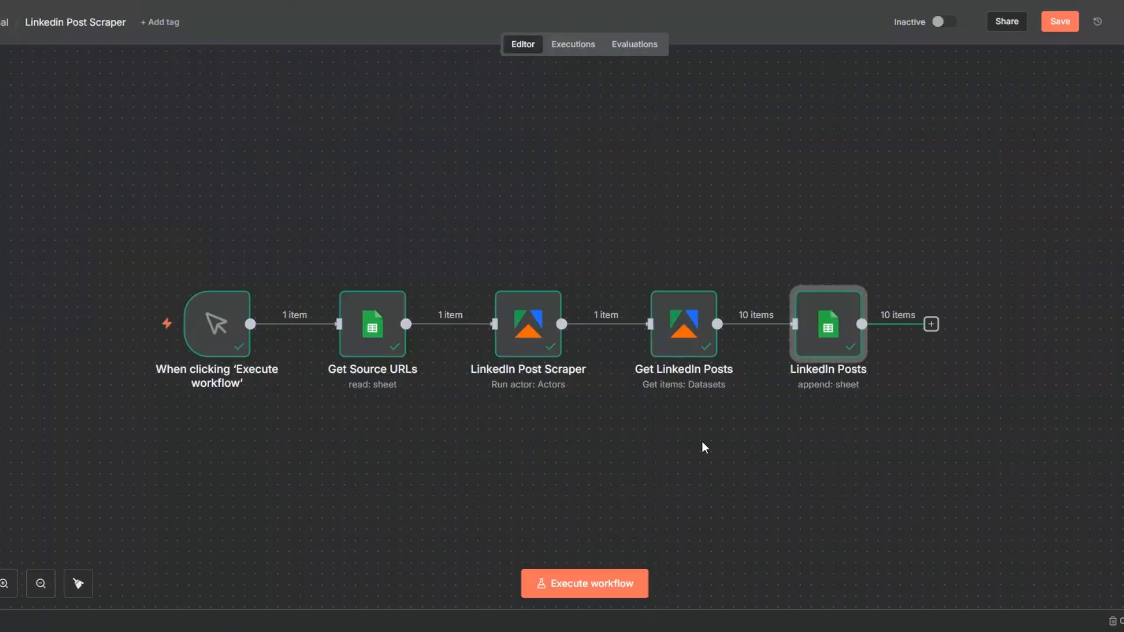
scroll(632, 434, down, 2)
scroll(632, 433, right, 2)
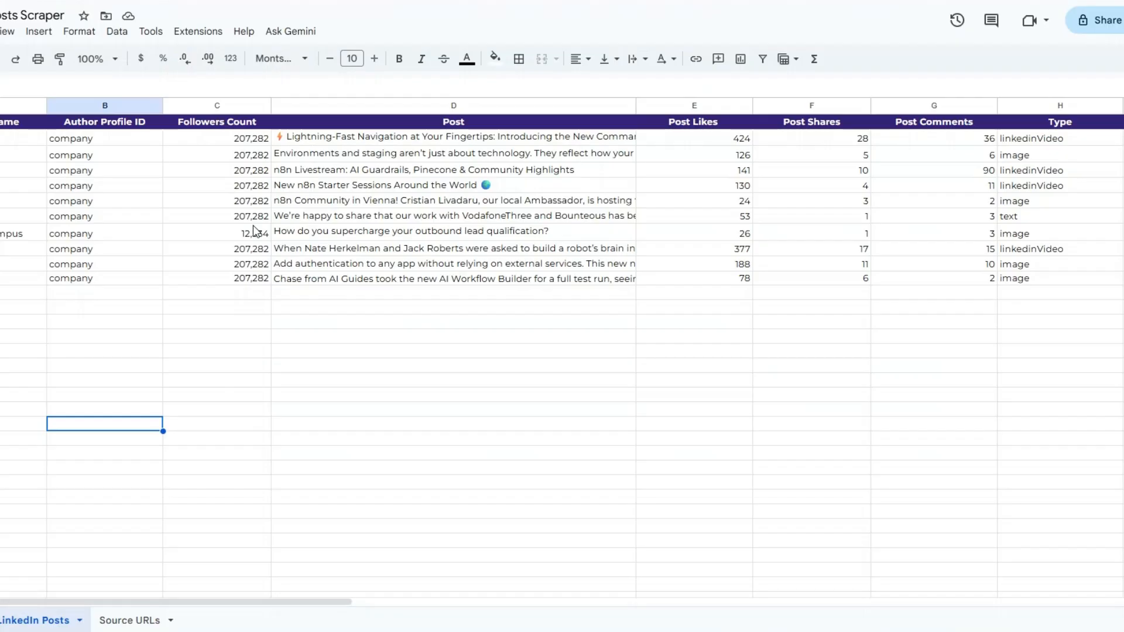
click(157, 618)
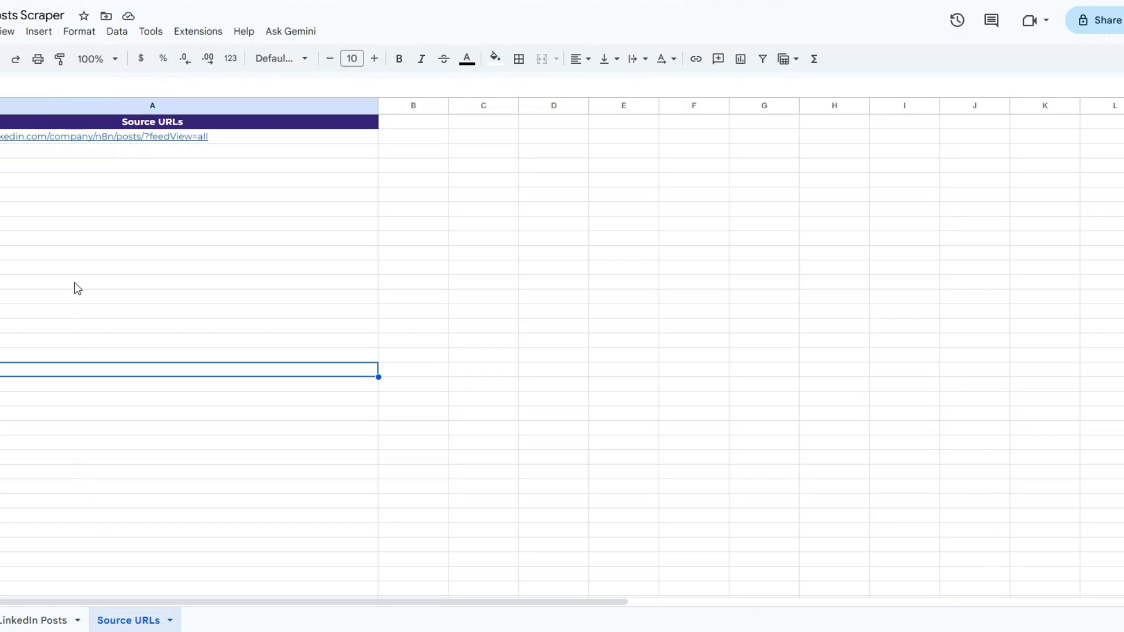
click(86, 135)
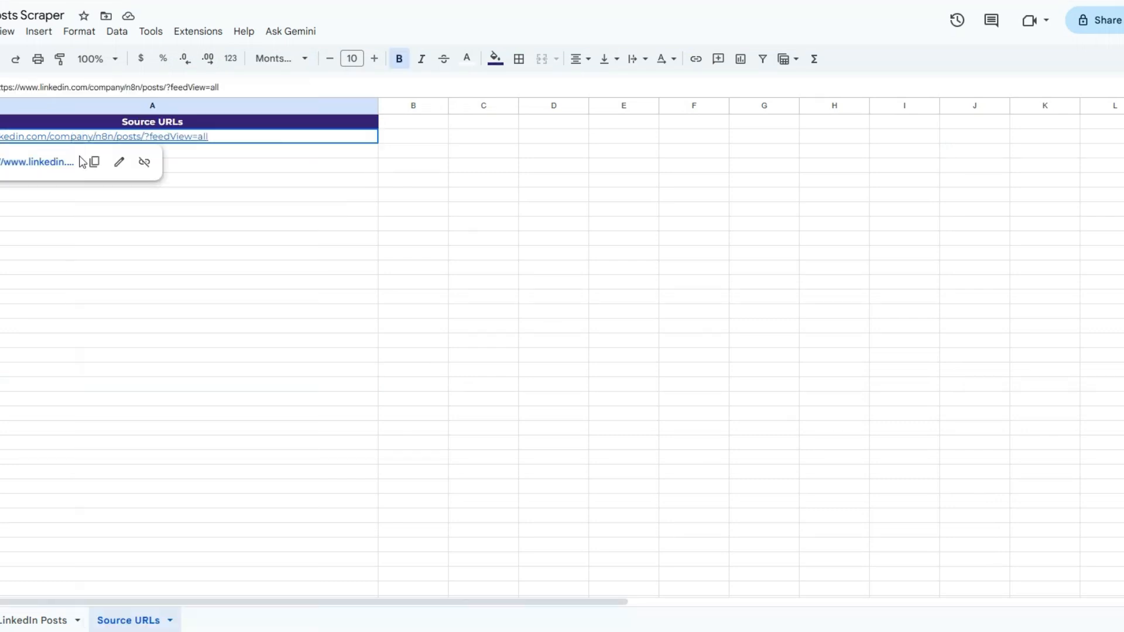
right_click(79, 136)
click(117, 143)
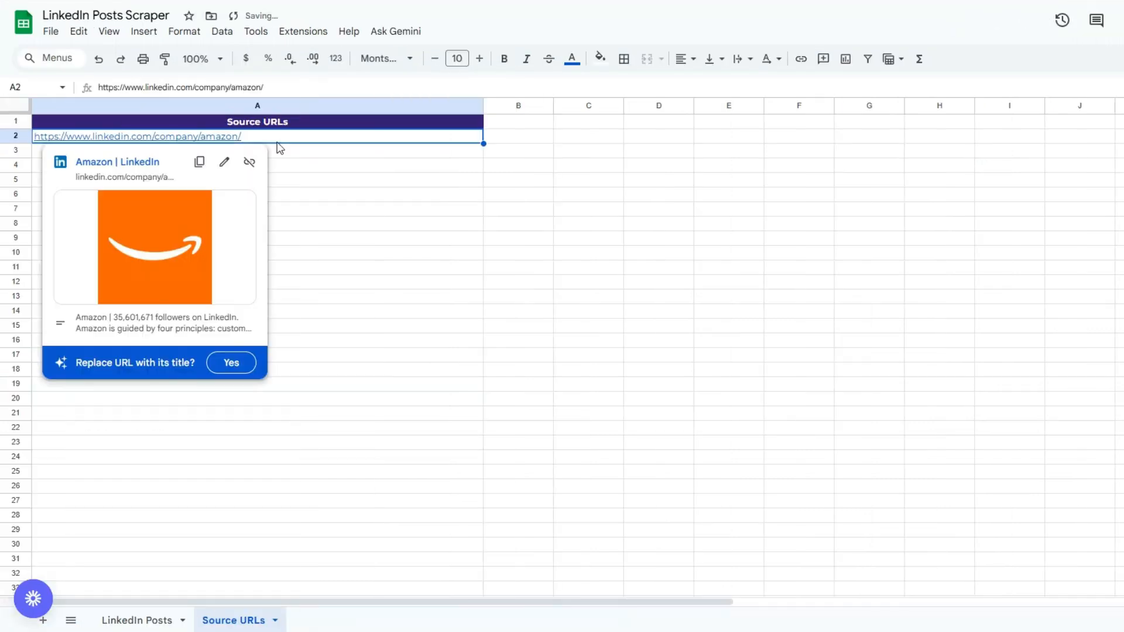
click(297, 170)
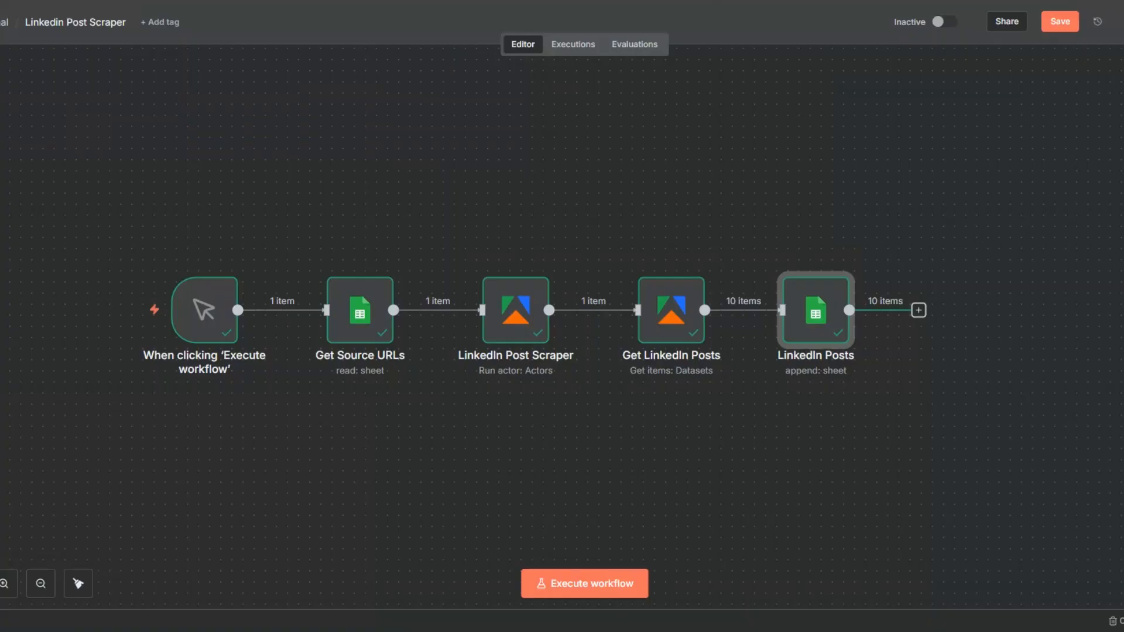
- Execute the workflow, then open the Get Source URLs node to inspect its output
click(576, 583)
click(385, 259)
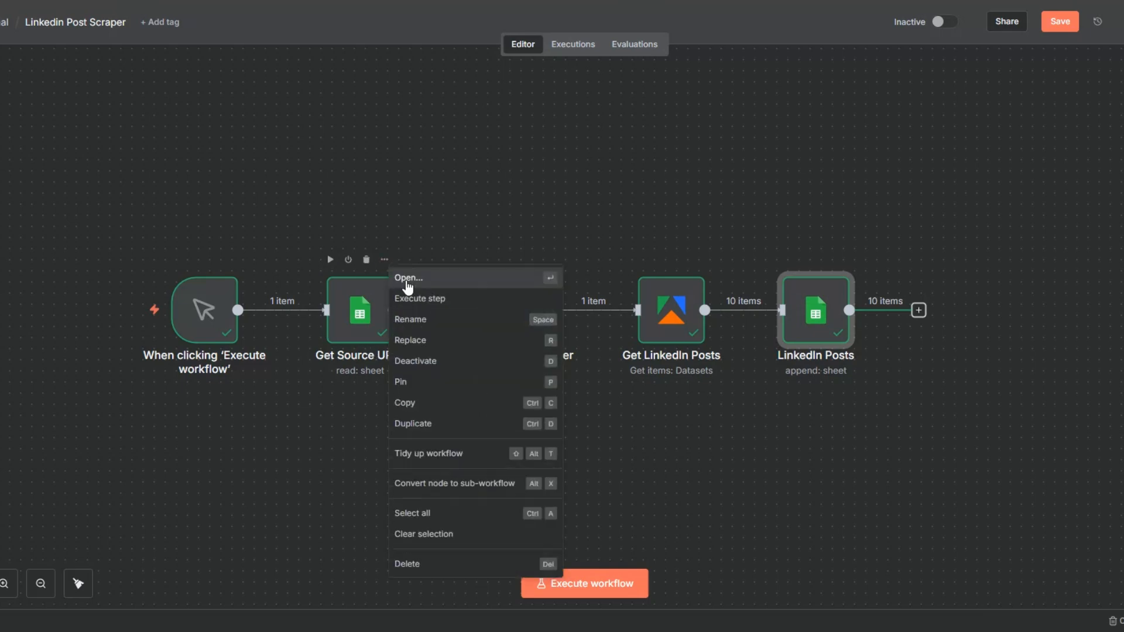
click(408, 279)
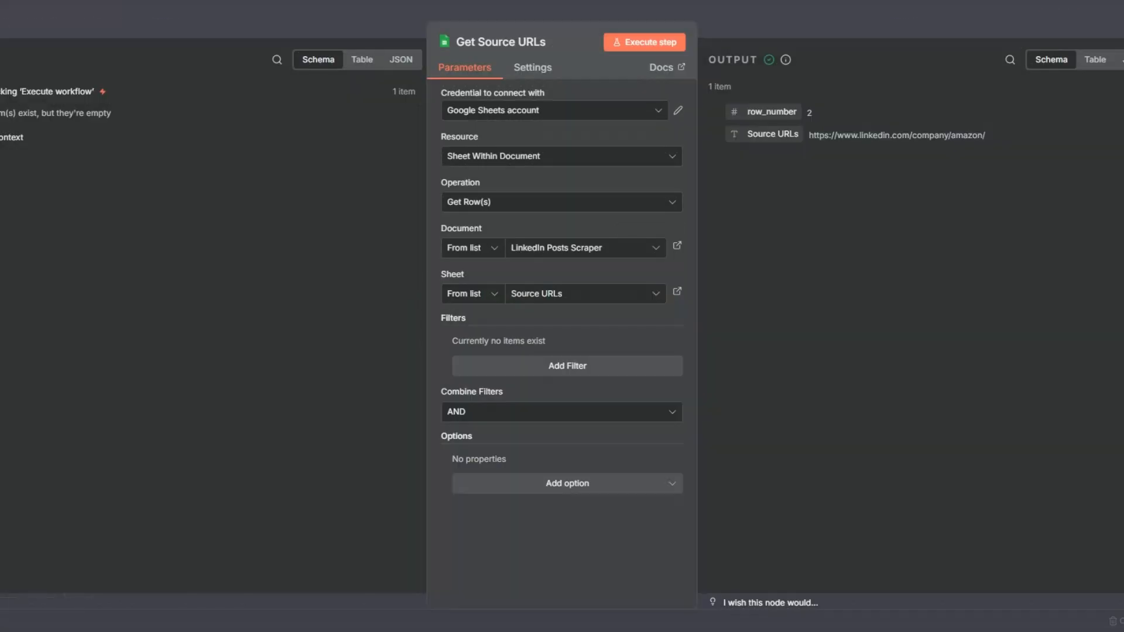
key(Escape)
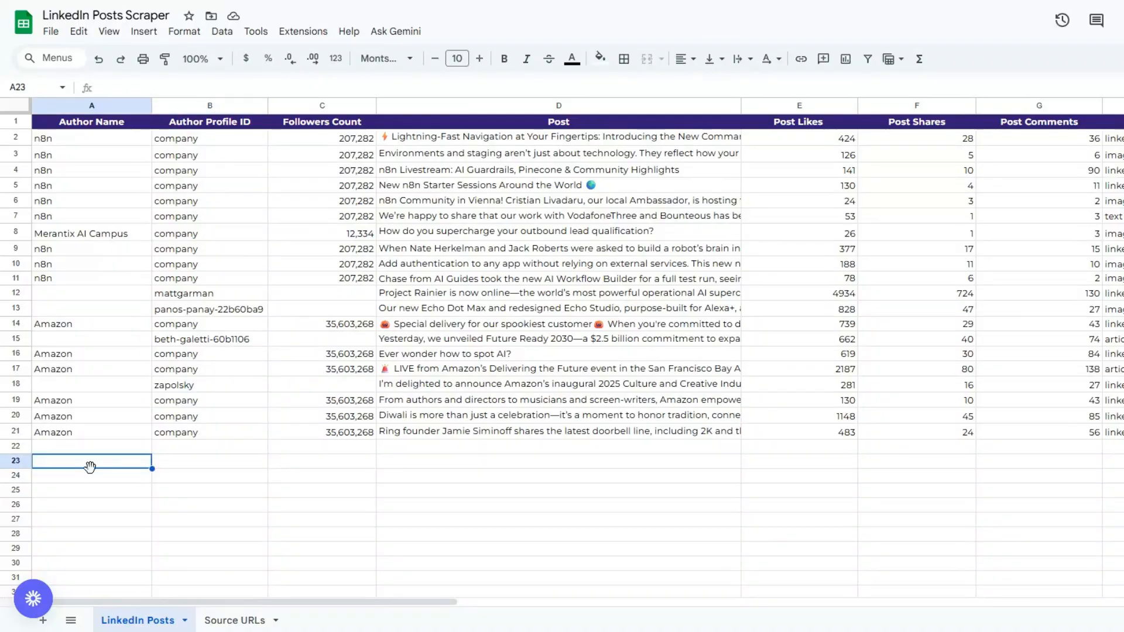
- Review the newly appended Amazon post rows across all columns of the LinkedIn Posts sheet
click(85, 339)
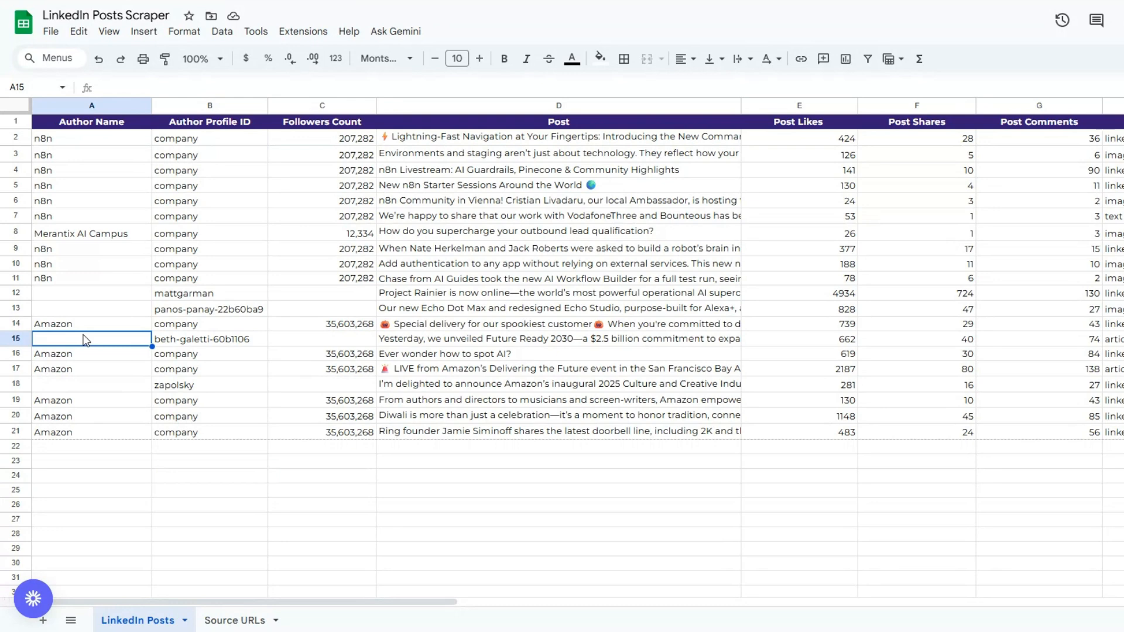
click(226, 356)
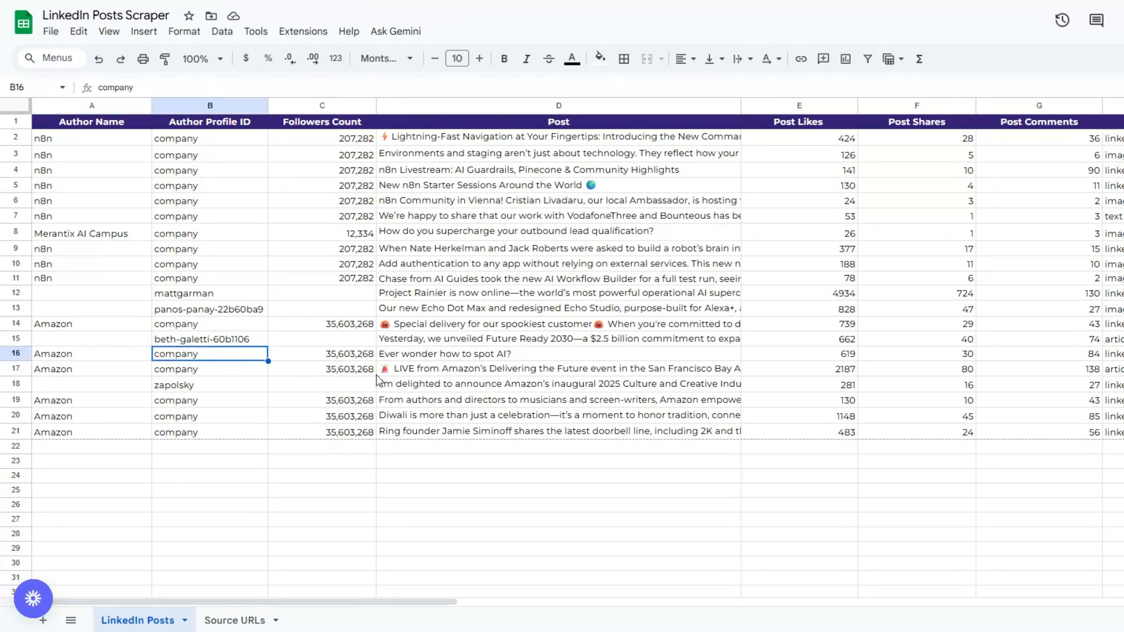
click(340, 370)
click(436, 381)
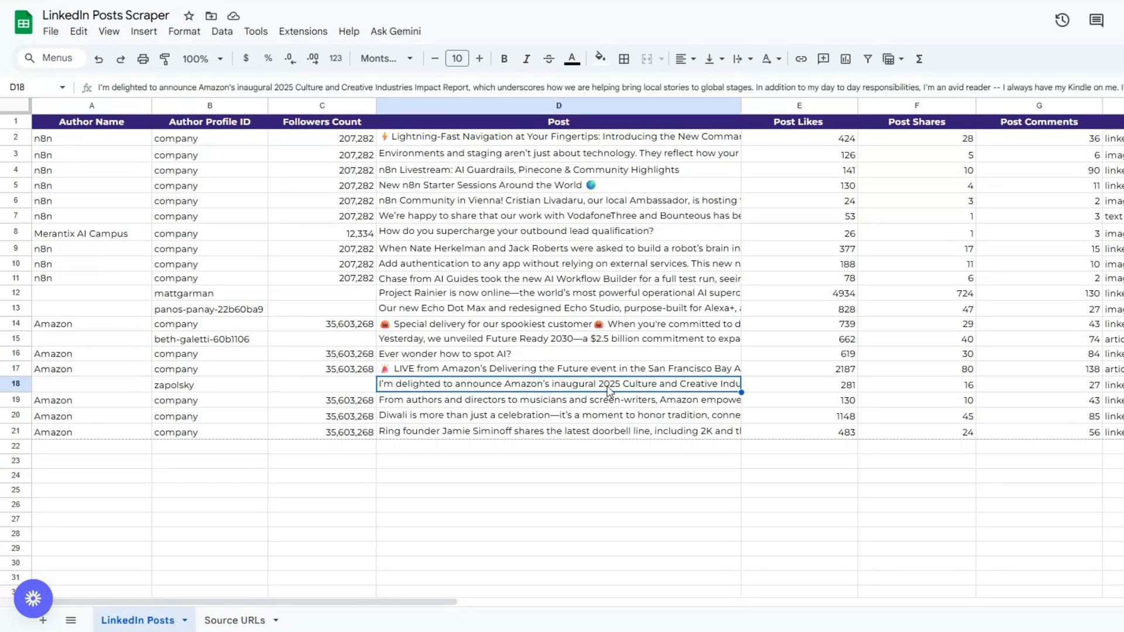
click(798, 398)
click(917, 406)
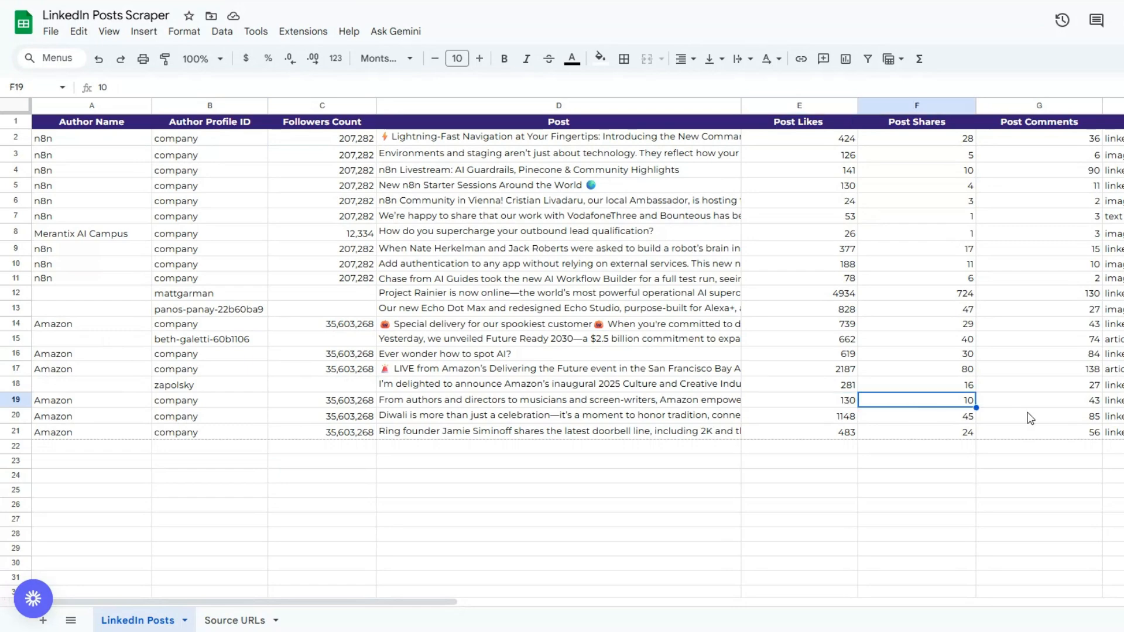
click(1031, 412)
click(1115, 385)
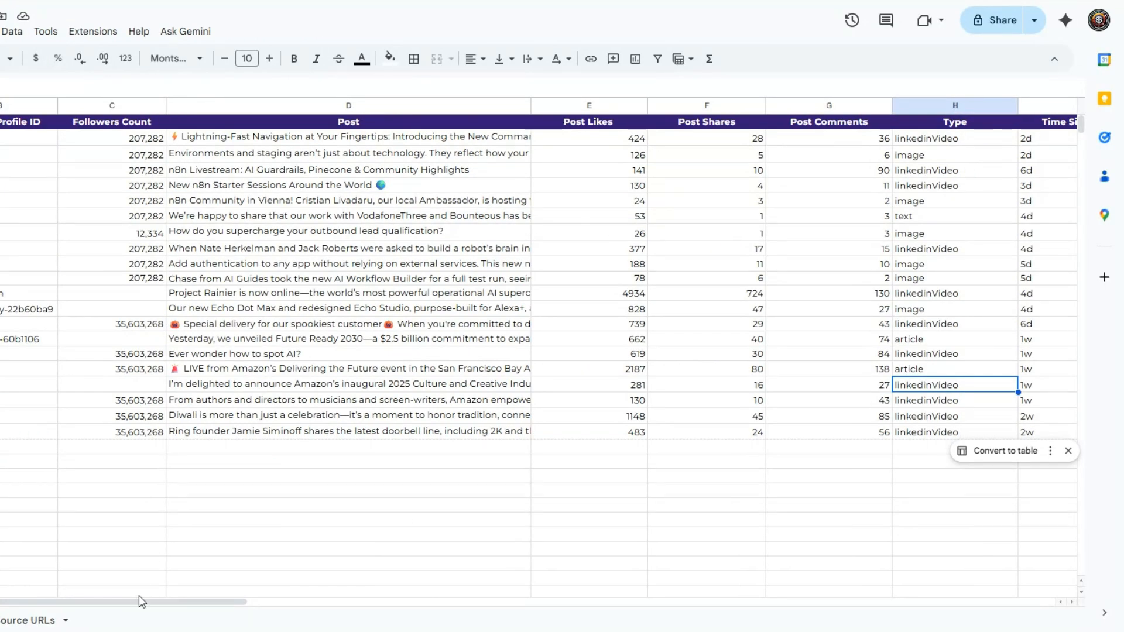
drag(139, 601, 436, 586)
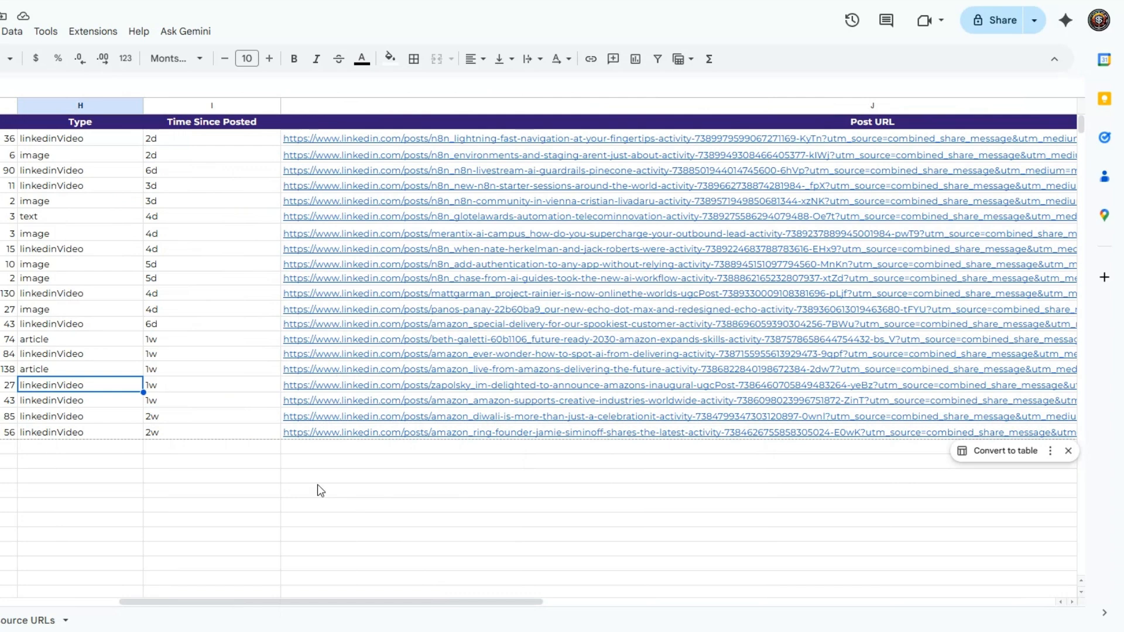
click(199, 417)
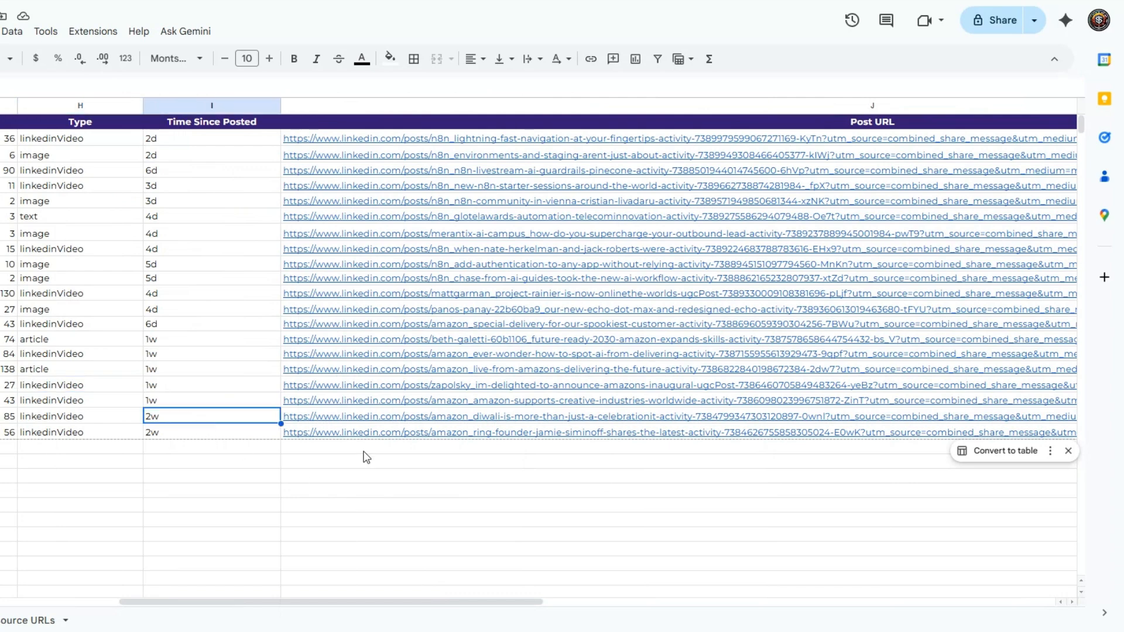
click(415, 462)
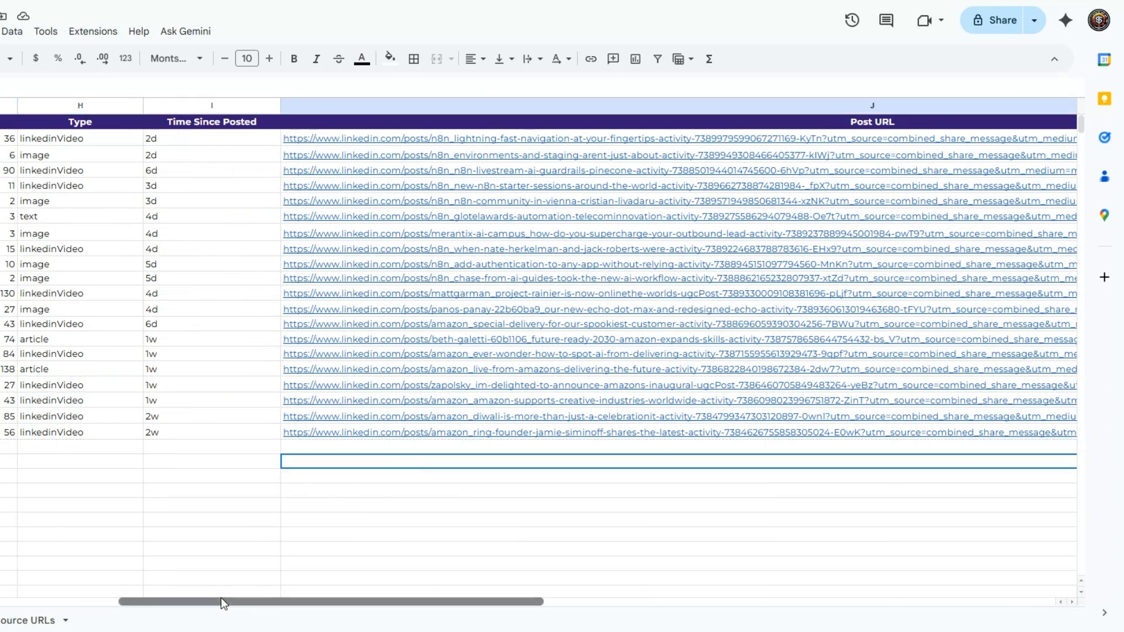
drag(220, 602, 103, 601)
- Replace the source URL with a personal LinkedIn profile URL and execute the workflow again
click(333, 487)
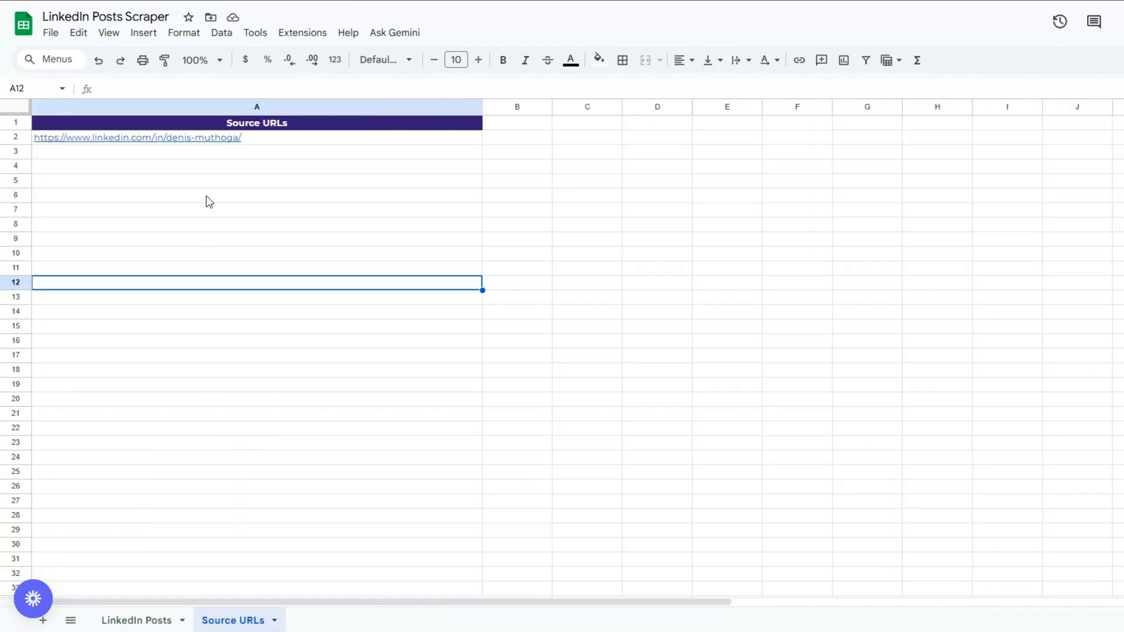
click(207, 180)
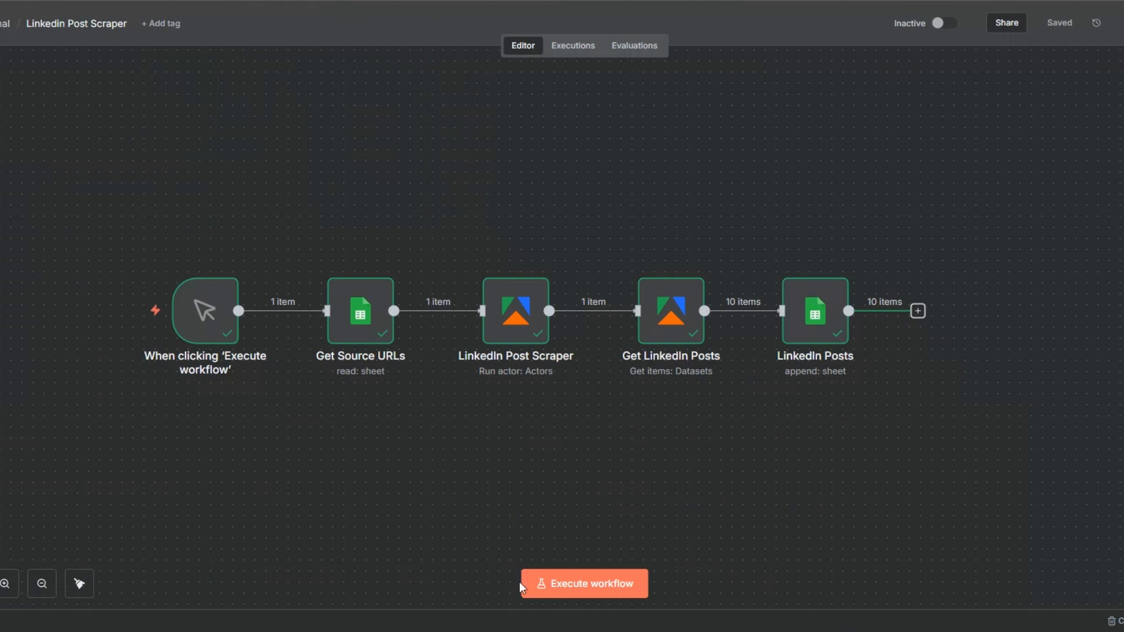
click(571, 583)
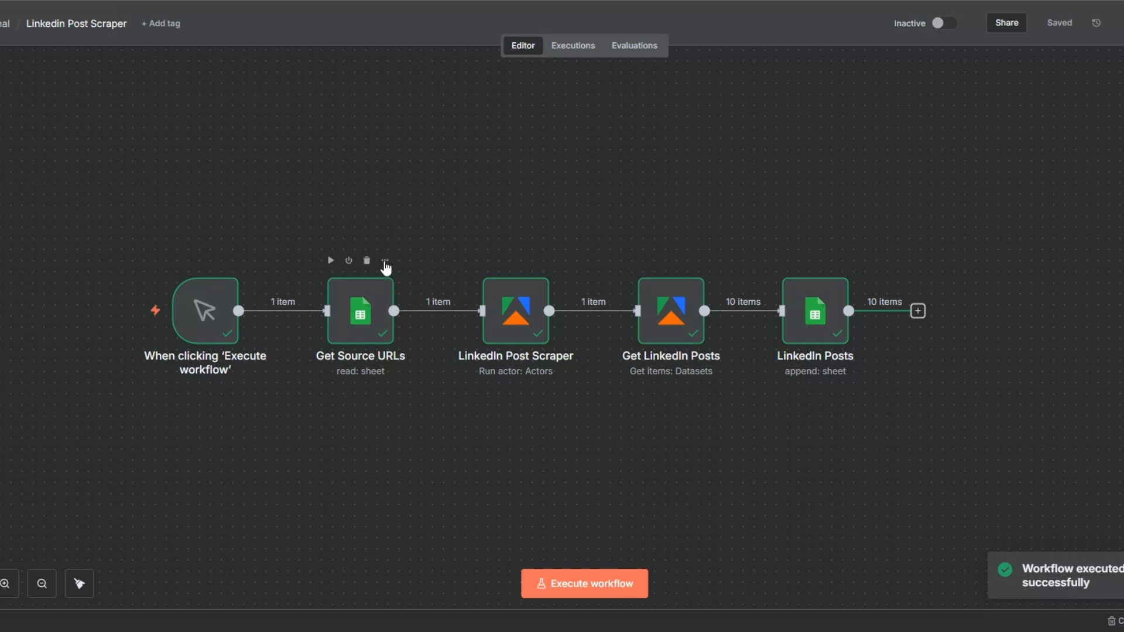
- Open the Get Source URLs node to inspect its output, then close it
click(385, 261)
click(399, 280)
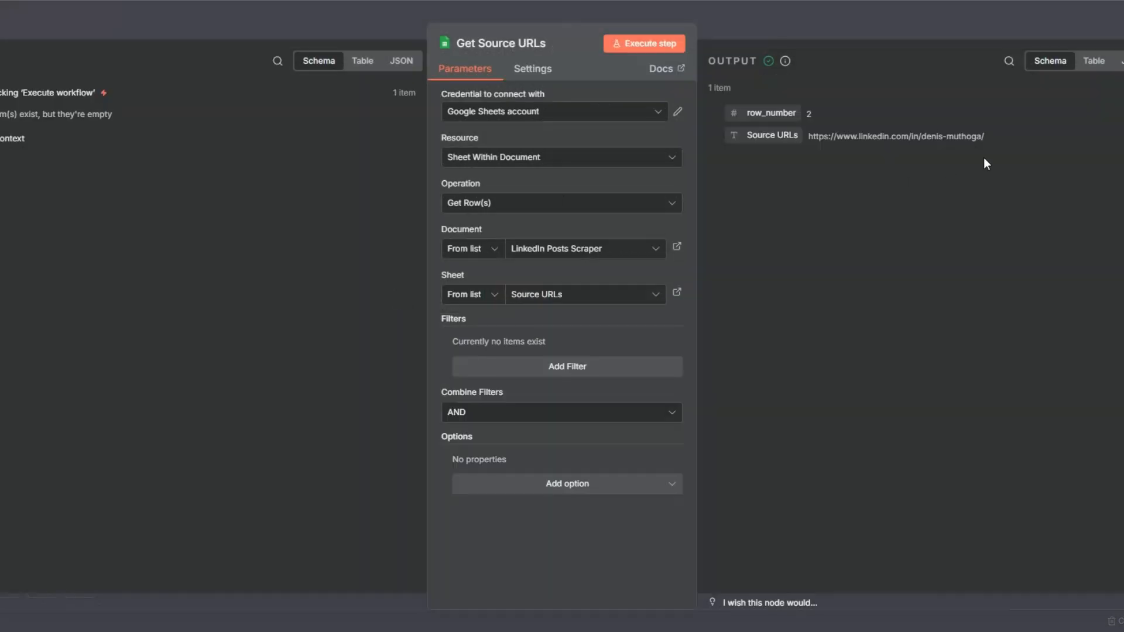
key(Escape)
mouse_move(495, 342)
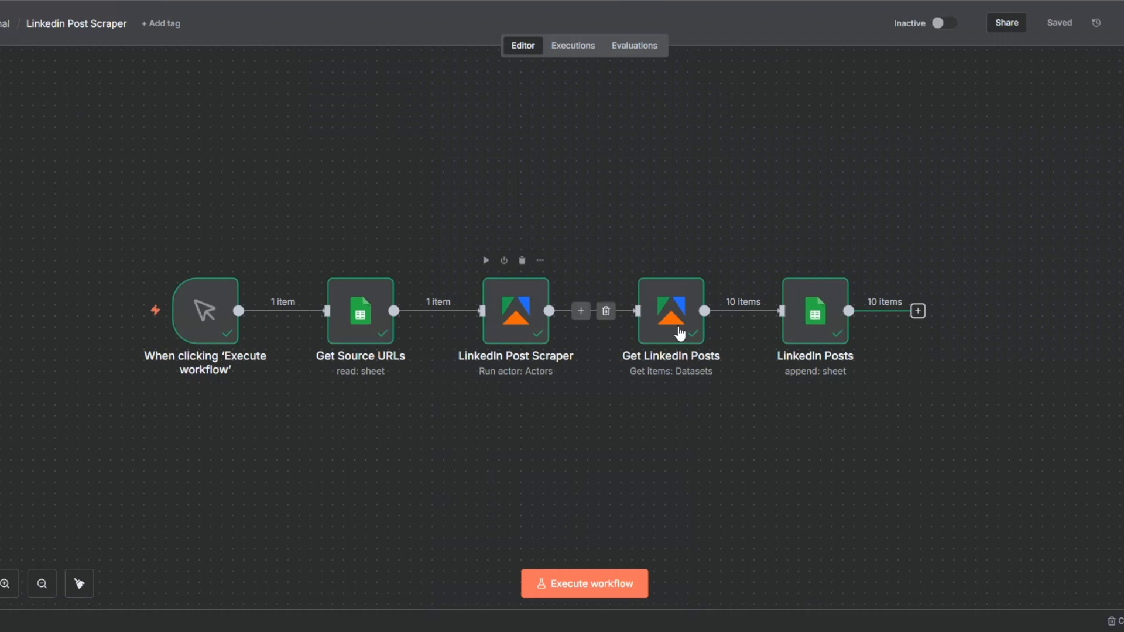
mouse_move(846, 349)
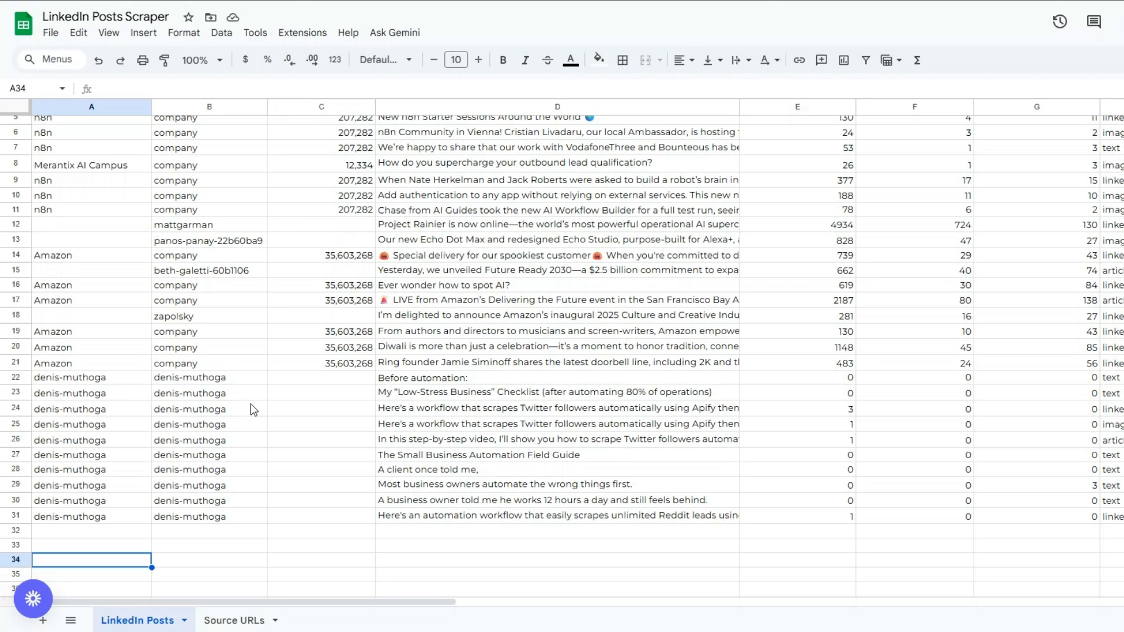
- Review the profile's appended post rows across all columns of the LinkedIn Posts sheet
click(134, 444)
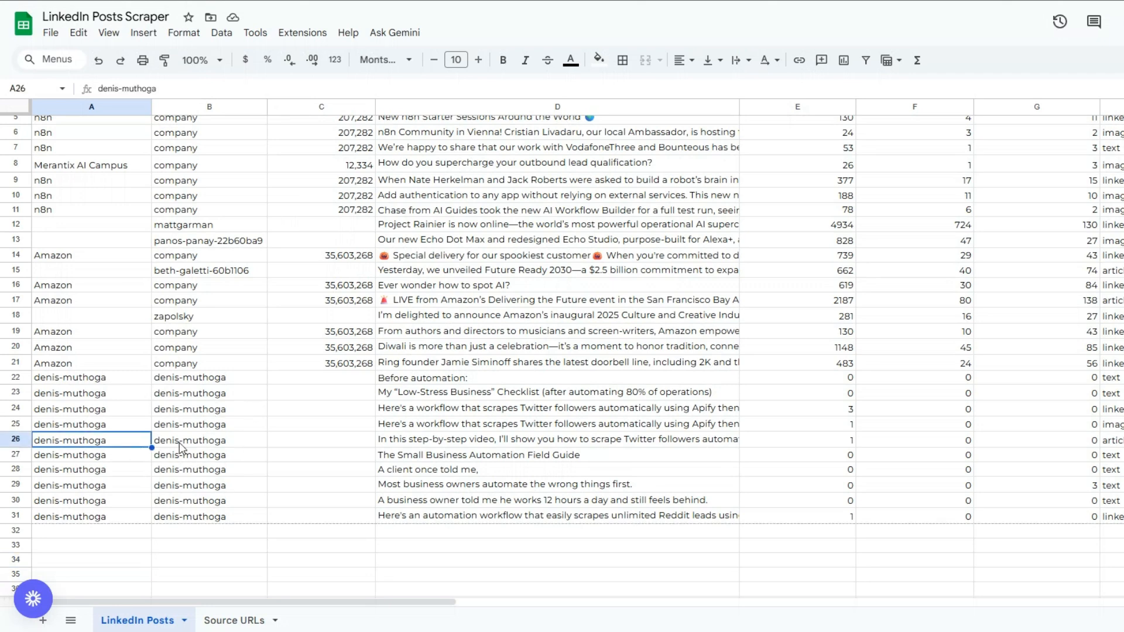
click(181, 447)
scroll(289, 440, up, 2)
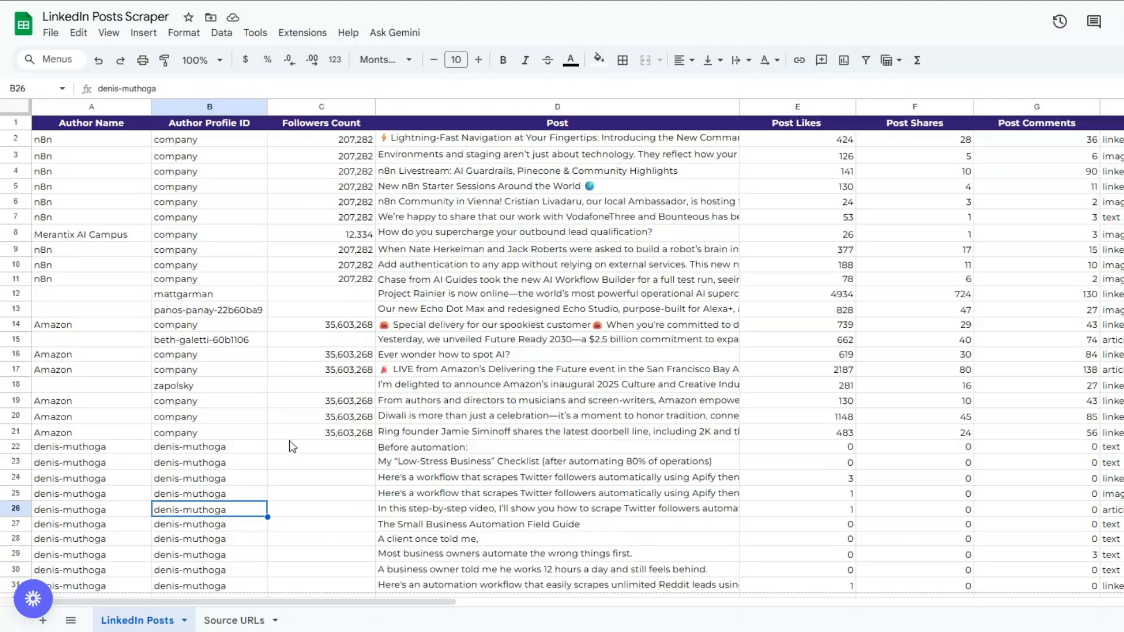
scroll(289, 440, down, 2)
click(345, 439)
scroll(345, 439, up, 2)
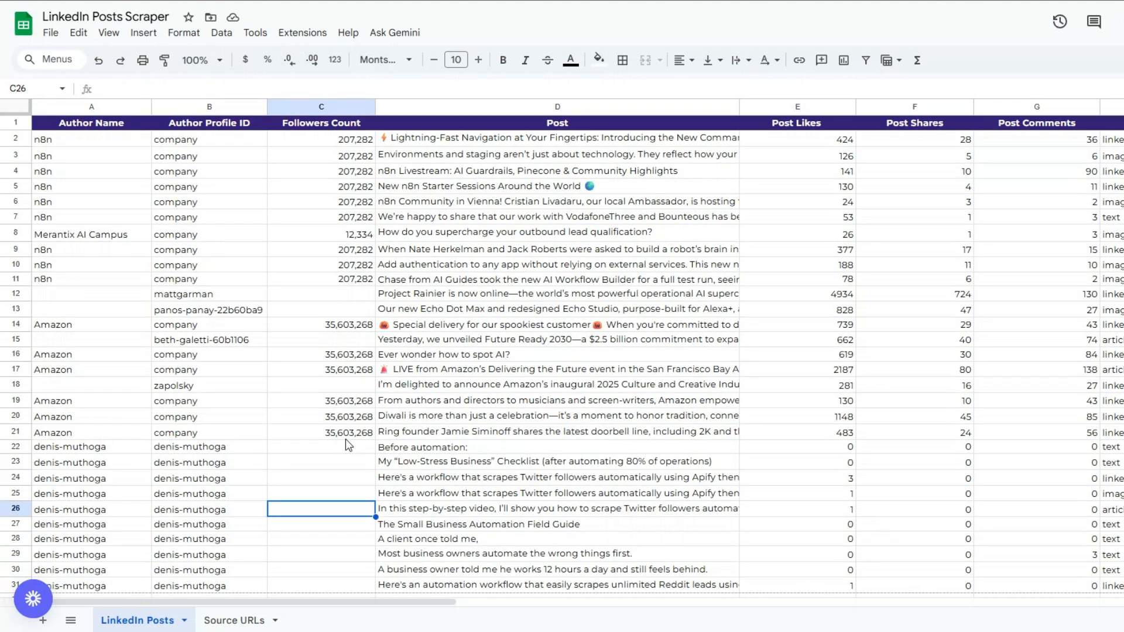
click(471, 463)
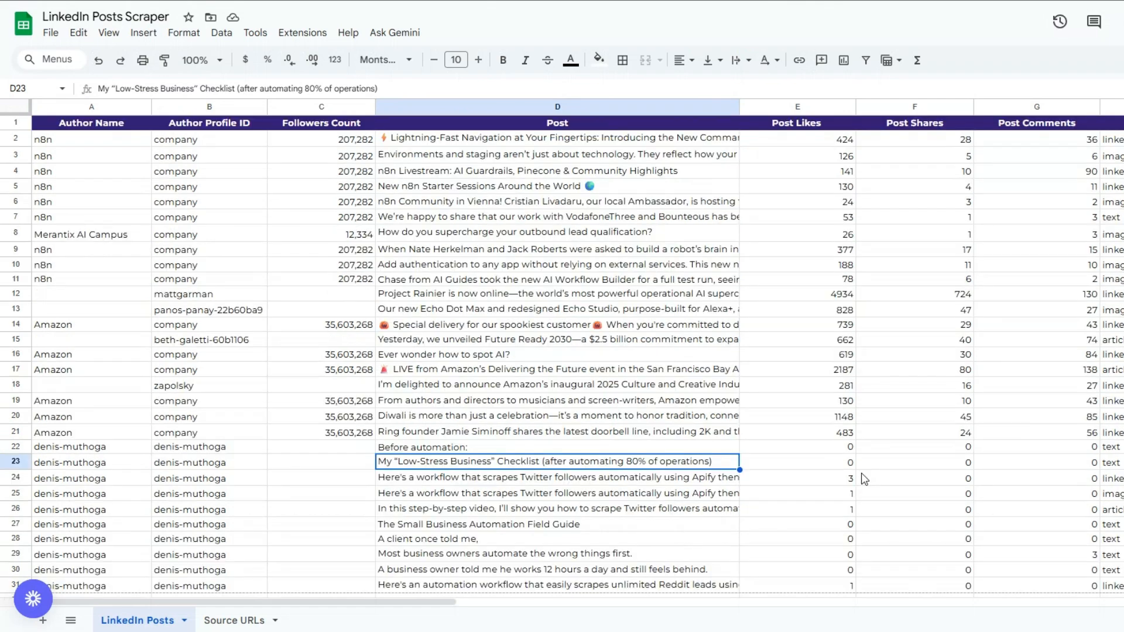
click(940, 497)
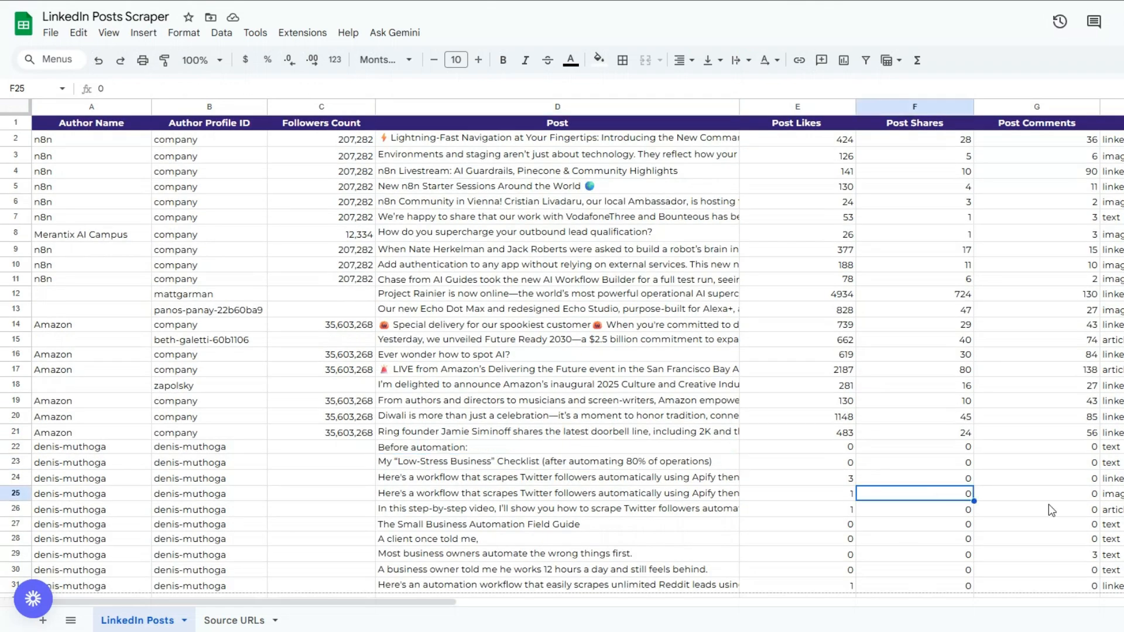
click(1048, 504)
scroll(1048, 504, down, 2)
scroll(1048, 503, up, 1)
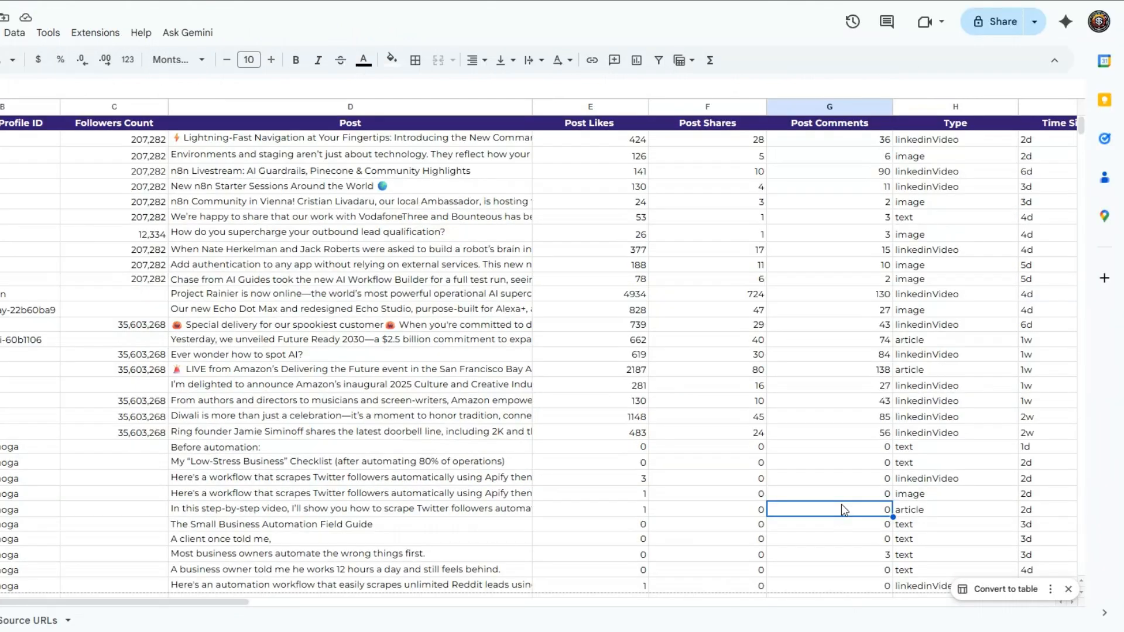
click(950, 511)
scroll(950, 512, down, 3)
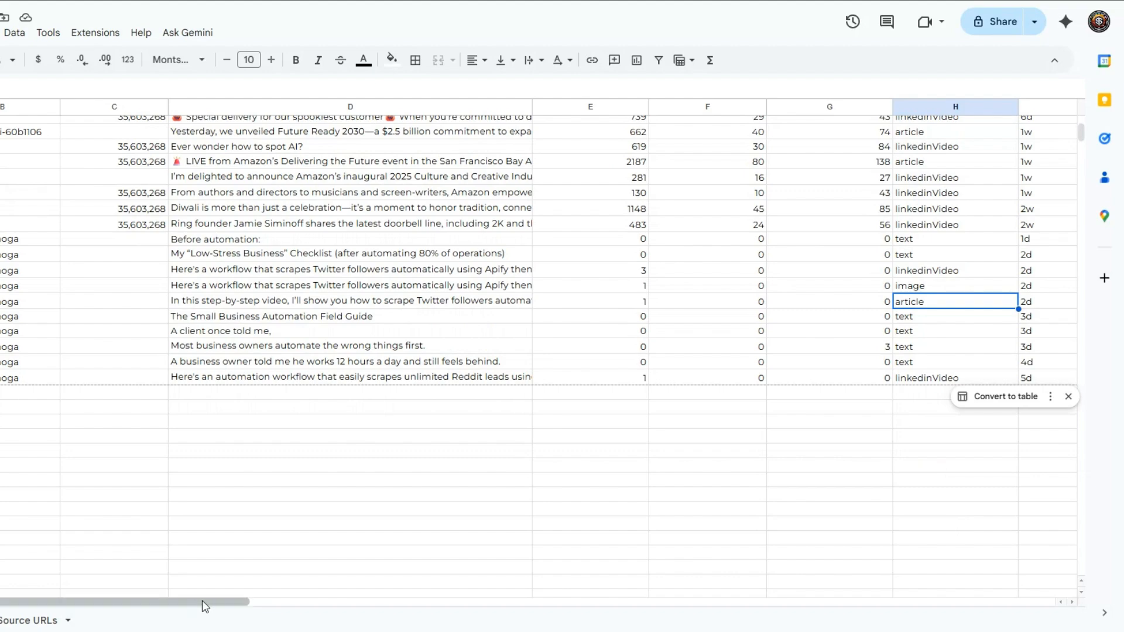
drag(205, 603, 509, 511)
click(5, 494)
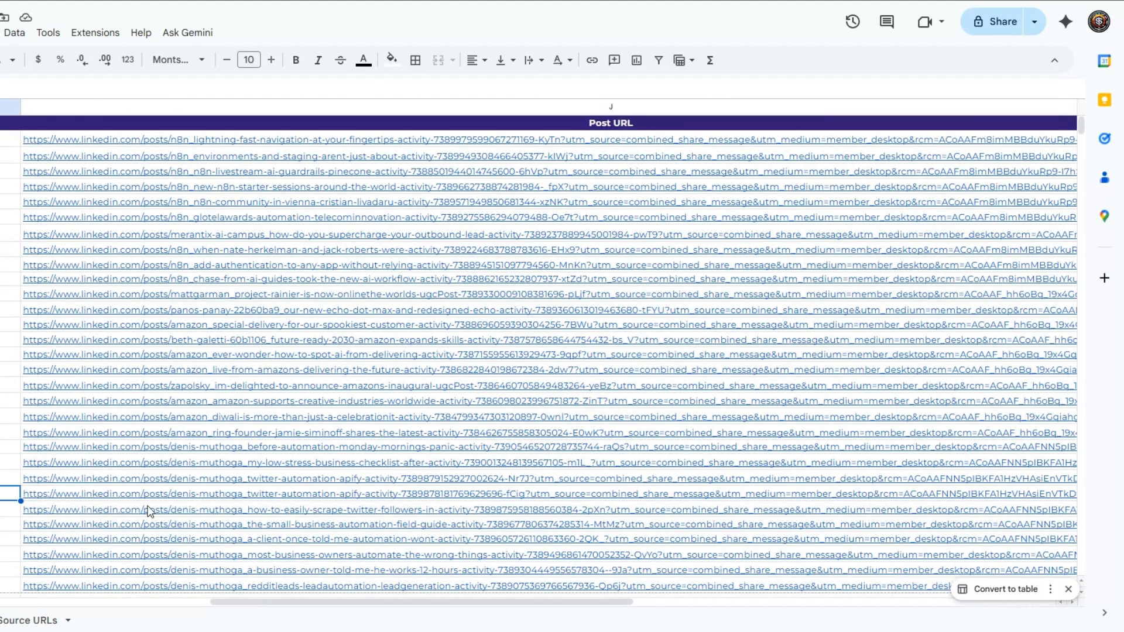
scroll(249, 439, down, 2)
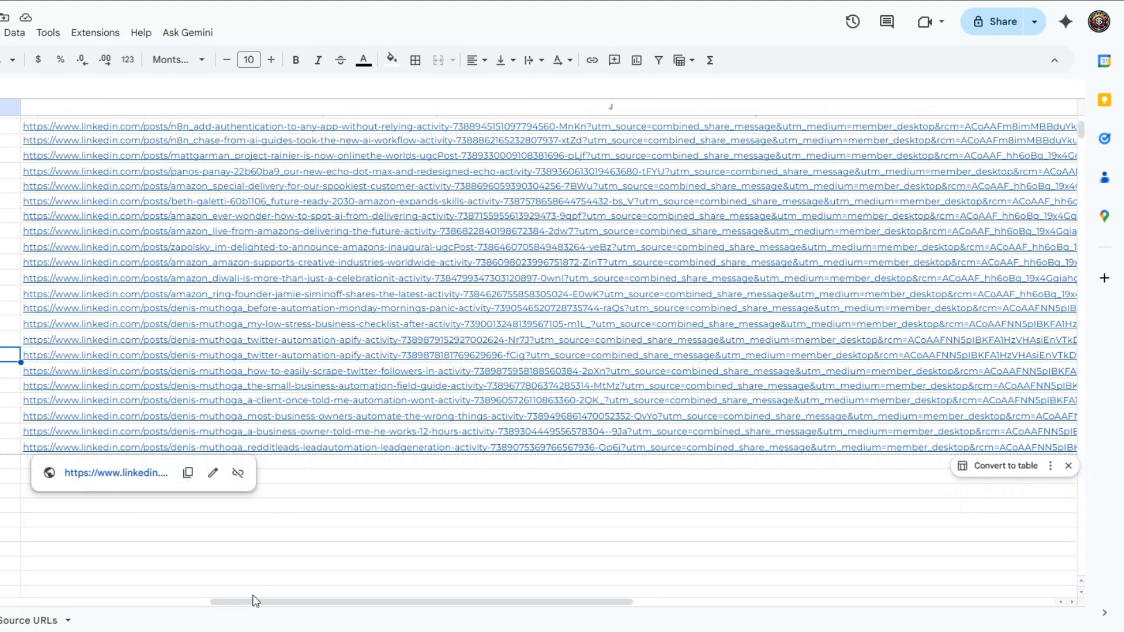
drag(251, 602, 40, 601)
scroll(59, 437, left, 5)
scroll(59, 438, up, 3)
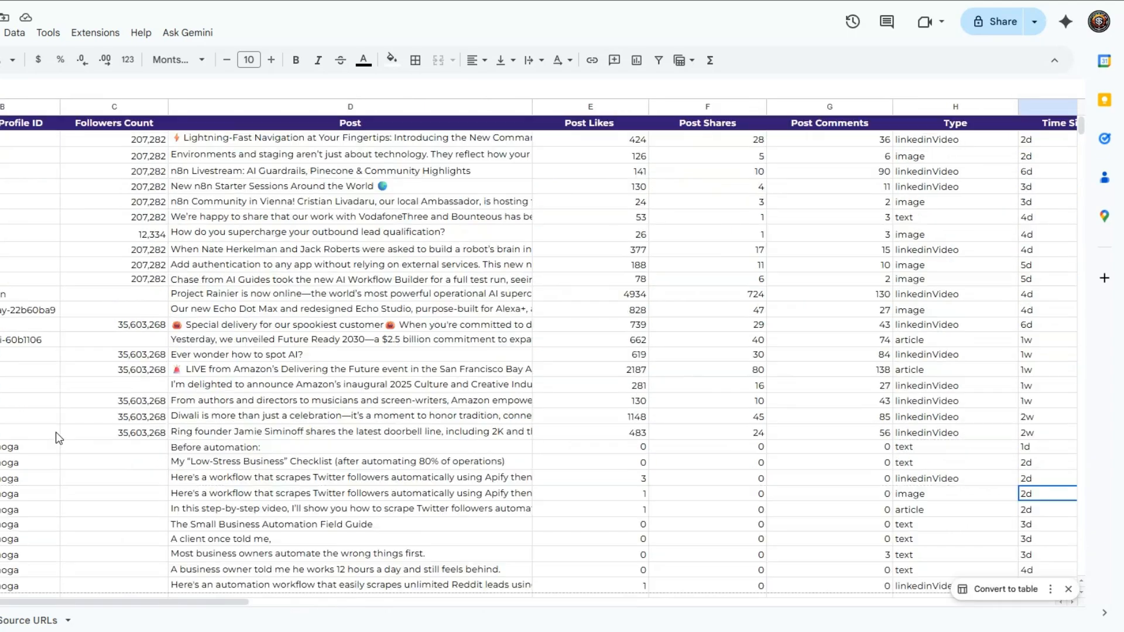